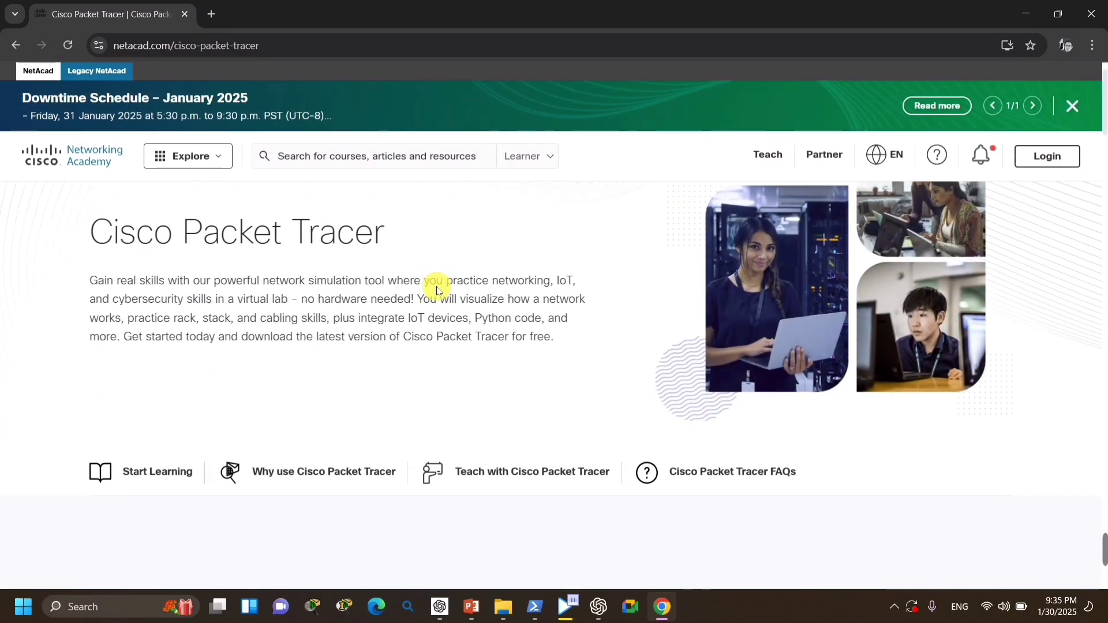
# - Browse the Start Learning courses on the Cisco Packet Tracer page and open Exploring Internet of Things with Cisco Packet Tracer
pyautogui.scroll(-5, 435, 283)
pyautogui.scroll(-2, 436, 286)
pyautogui.scroll(1, 436, 286)
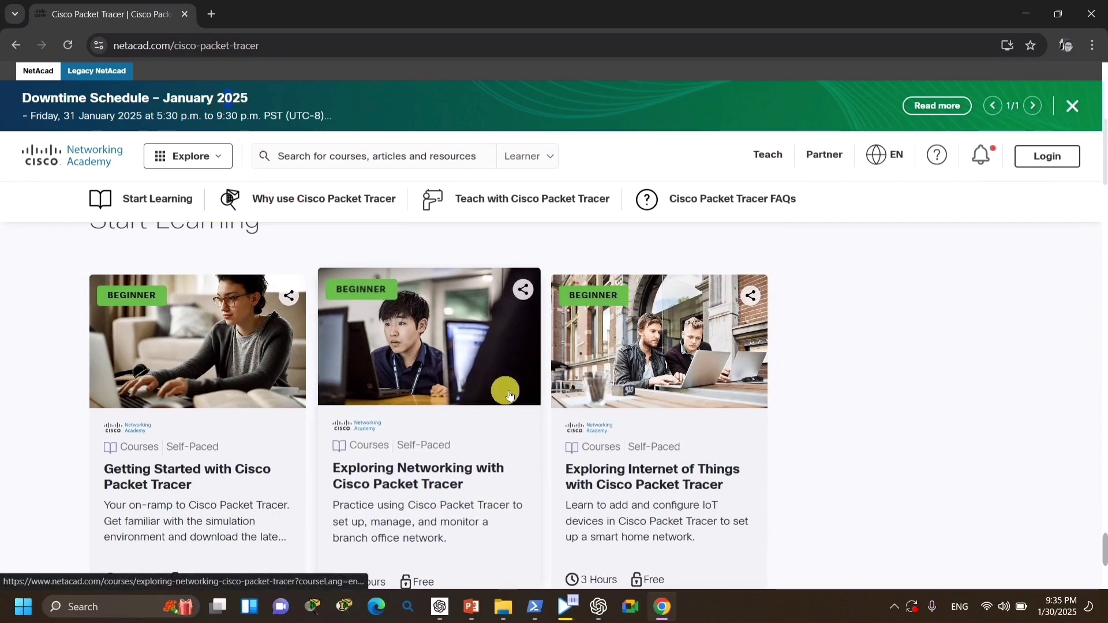
pyautogui.scroll(-2, 588, 376)
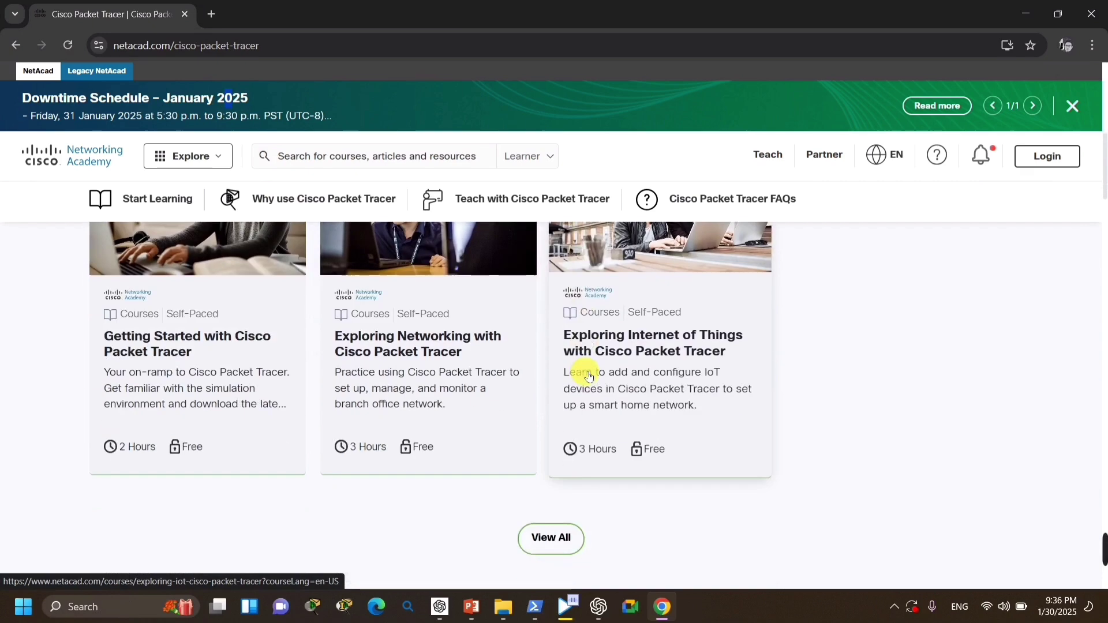
pyautogui.scroll(1, 588, 376)
pyautogui.scroll(1, 588, 376)
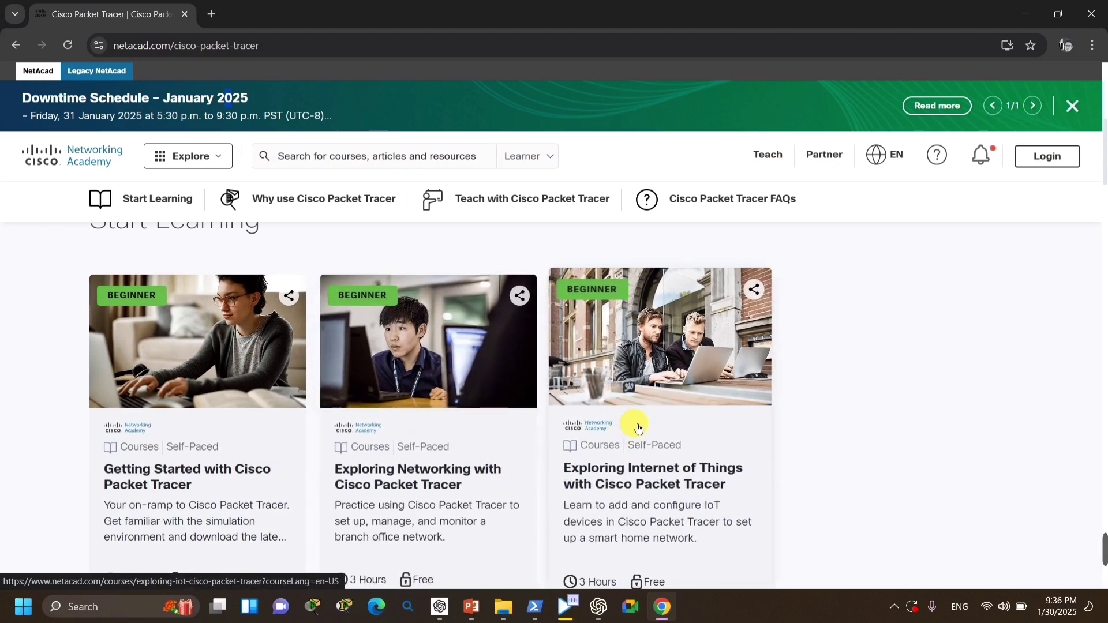
pyautogui.click(623, 395)
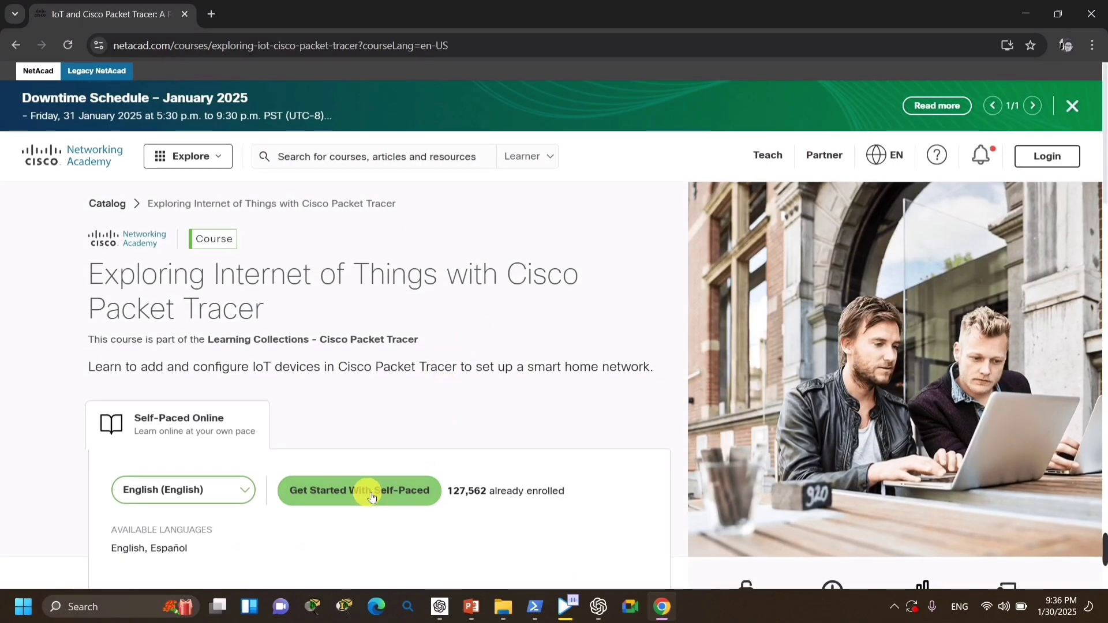
# - Get started with the self-paced course and sign in with a Google account
pyautogui.click(368, 495)
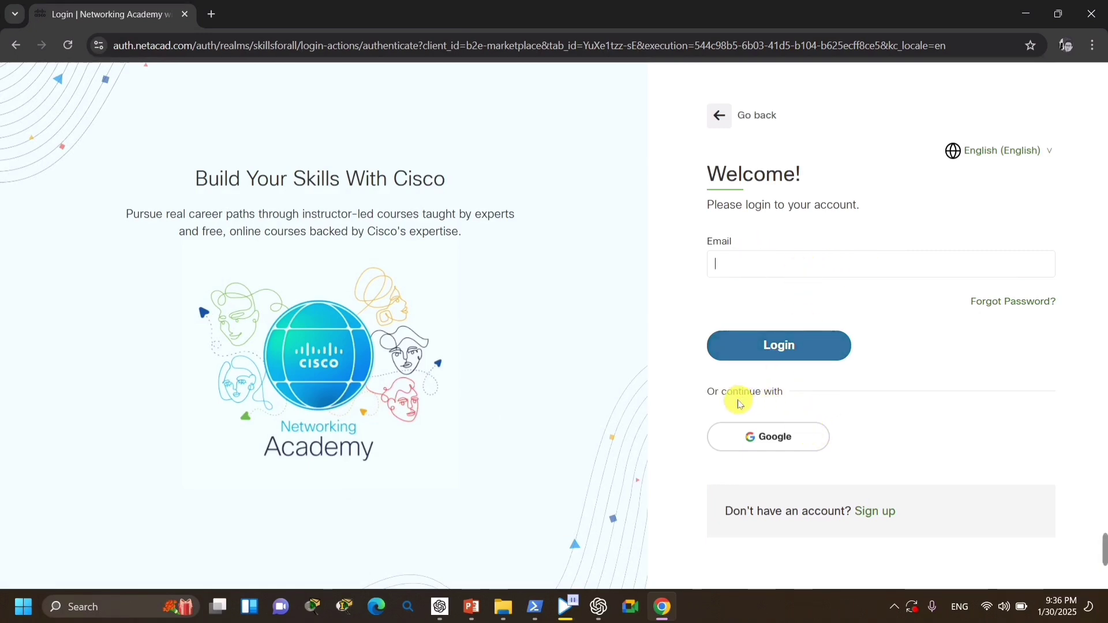
pyautogui.click(774, 436)
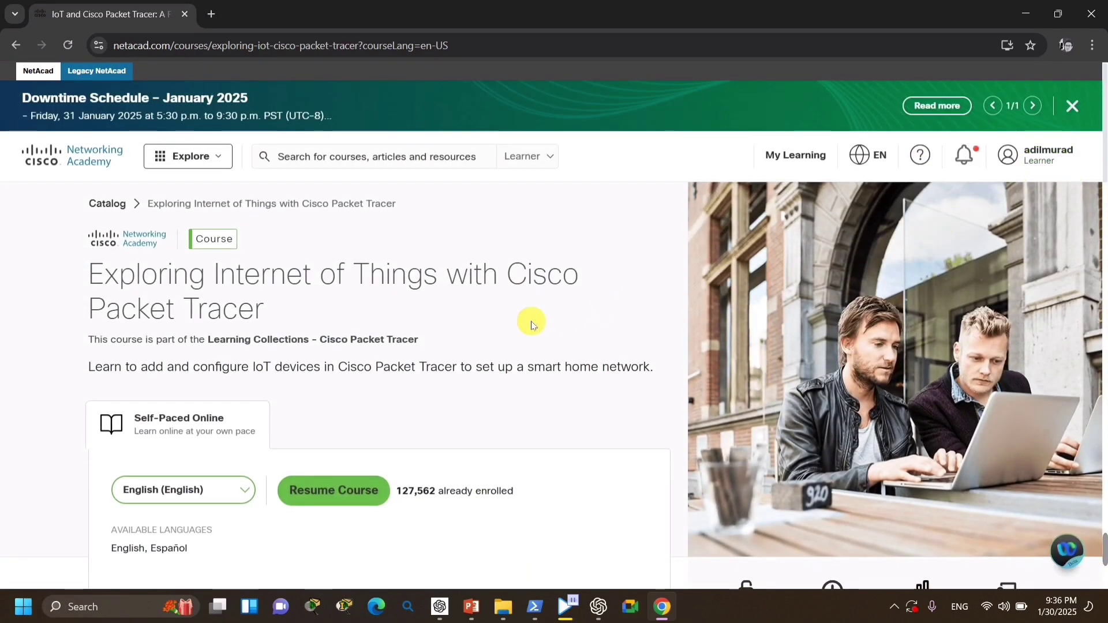
# - Resume the course and open the lab-downloads link under Resources Available to You
pyautogui.click(365, 495)
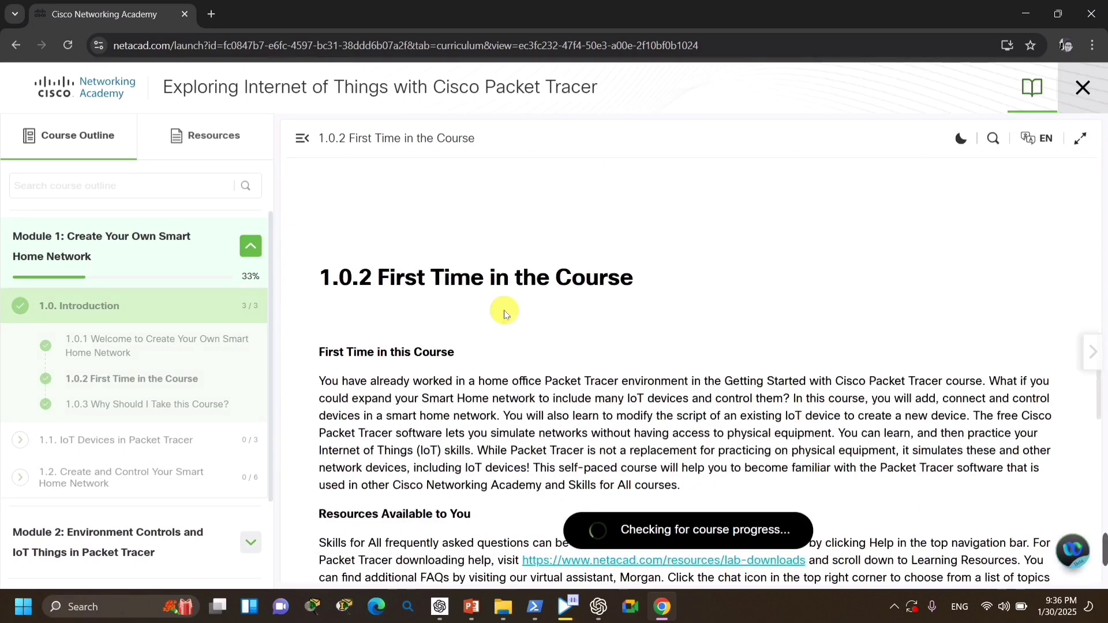
pyautogui.scroll(-4, 505, 314)
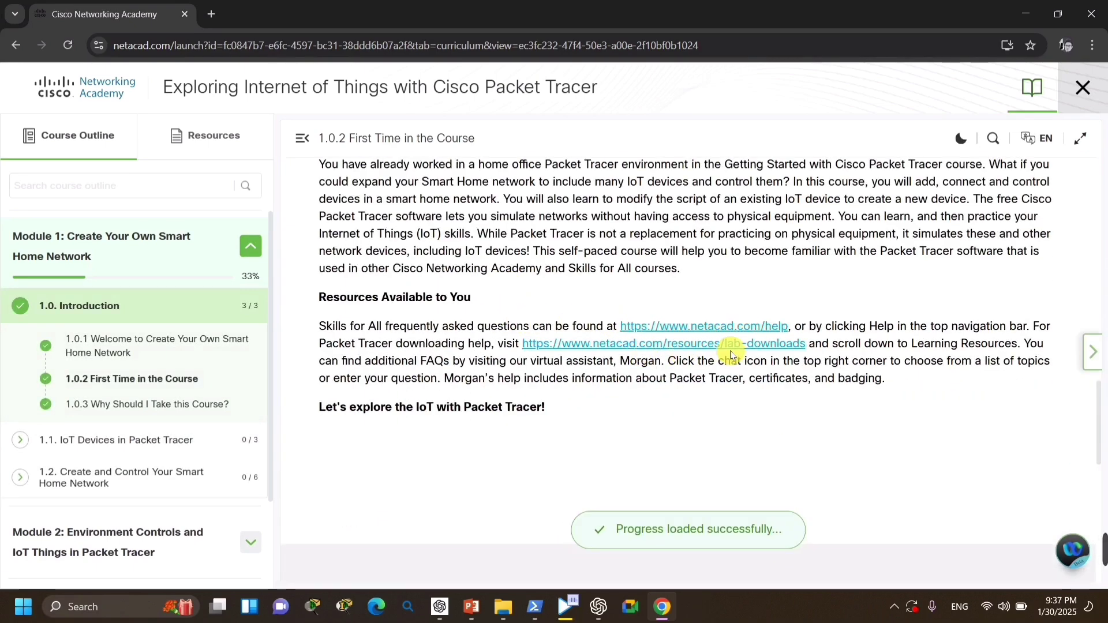
pyautogui.click(788, 345)
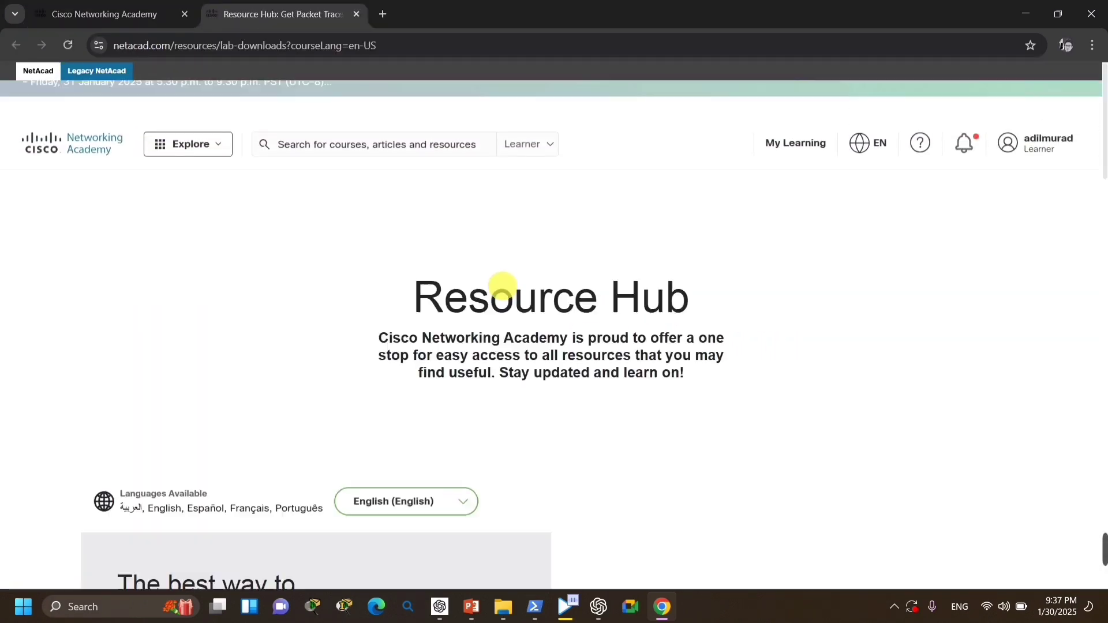
# - Download Packet Tracer 8.2.2 Windows 64bit from Learning Resources and check its progress in the recent downloads
pyautogui.scroll(-8, 500, 287)
pyautogui.scroll(-4, 502, 288)
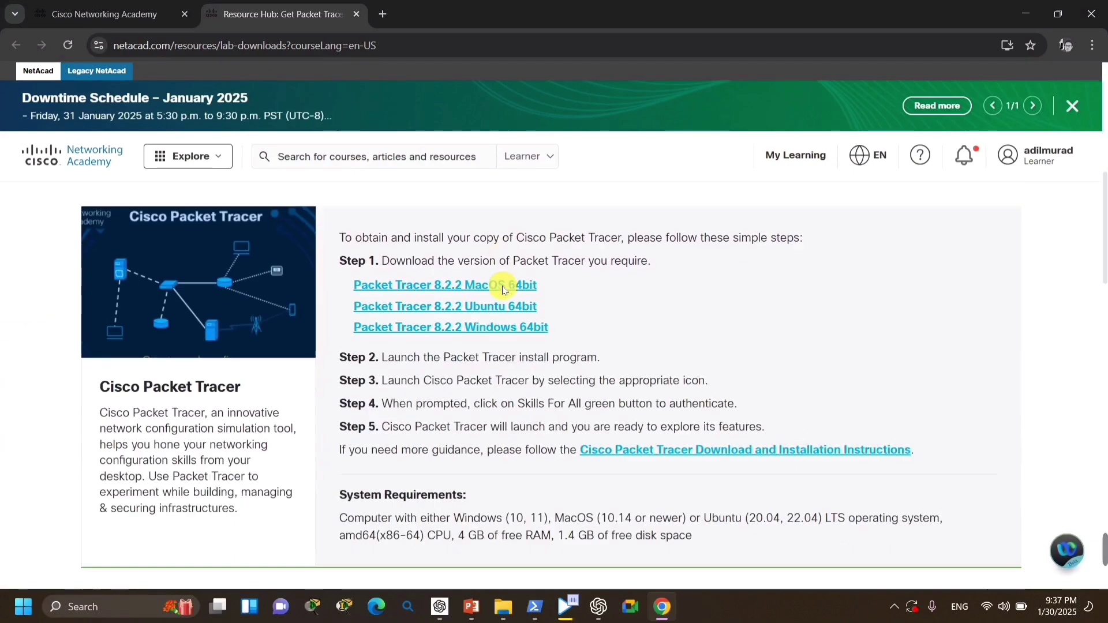
pyautogui.scroll(1, 502, 285)
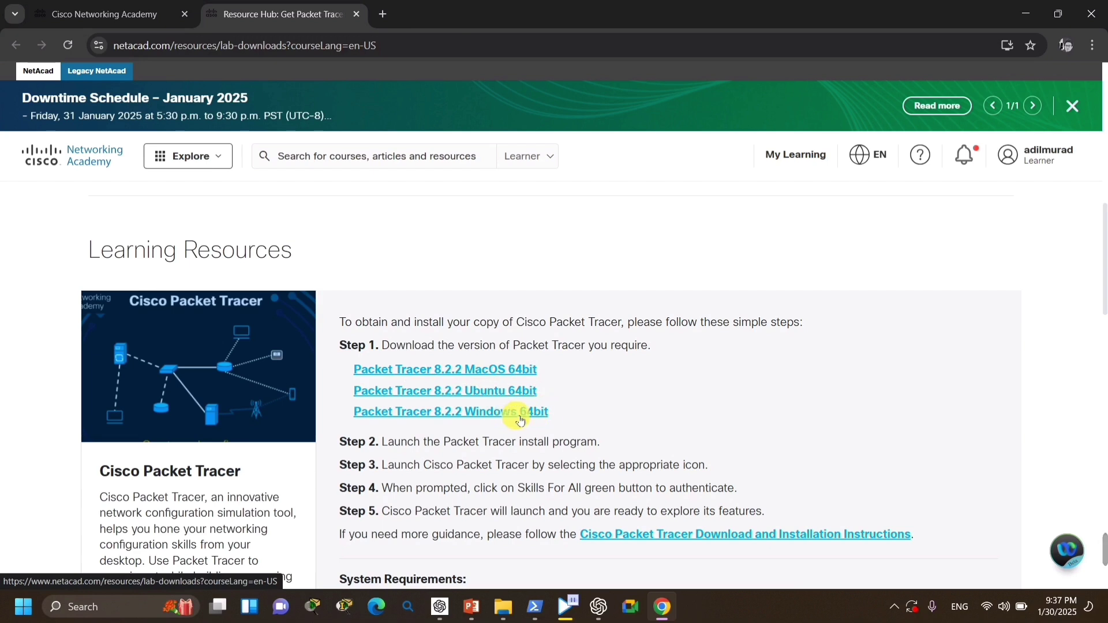
pyautogui.click(460, 415)
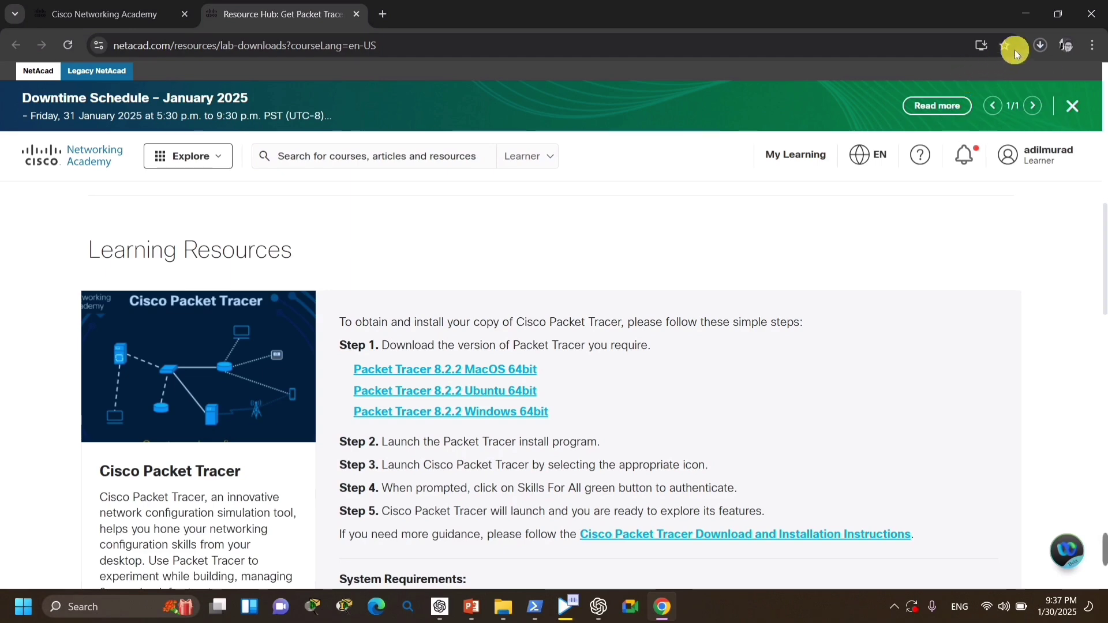
pyautogui.click(1036, 51)
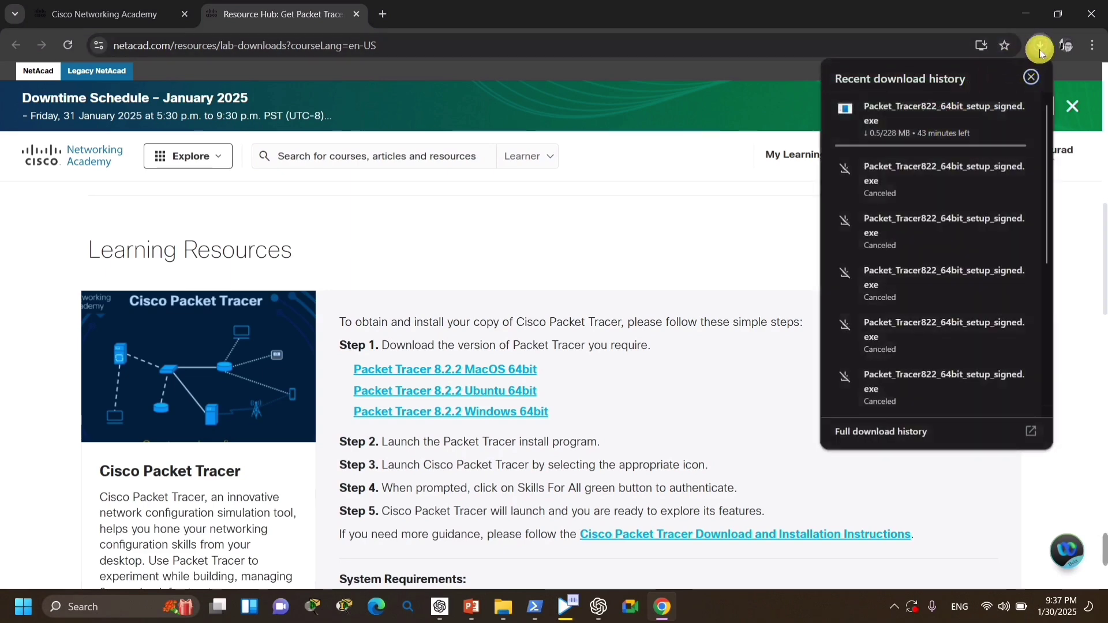
pyautogui.click(1040, 51)
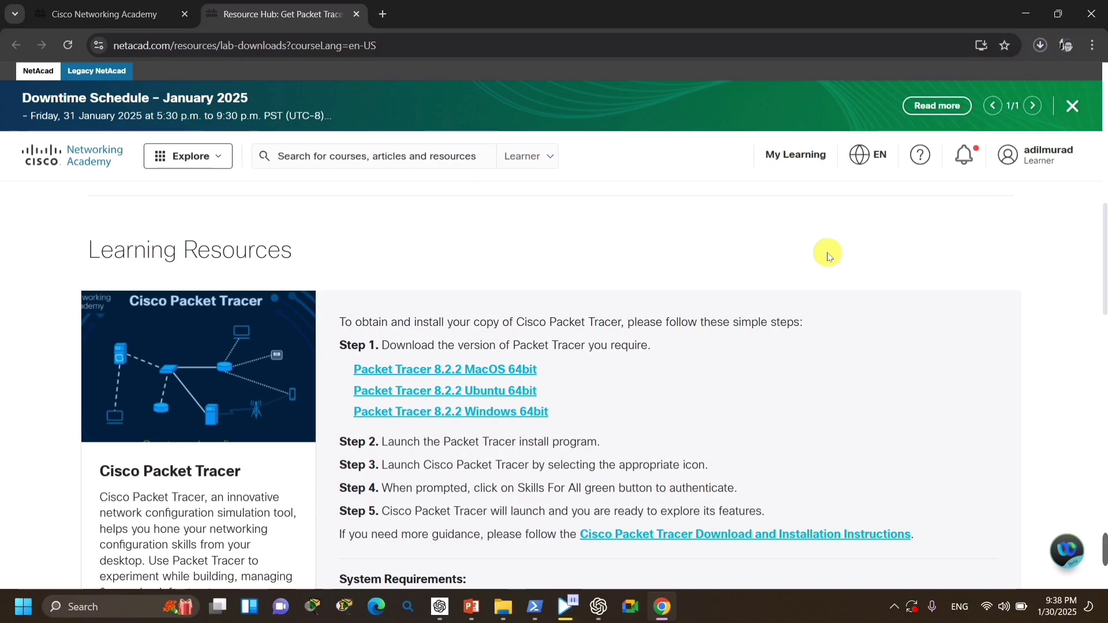
# - Show the desktop and launch Cisco Packet Tracer
pyautogui.press('super+d')
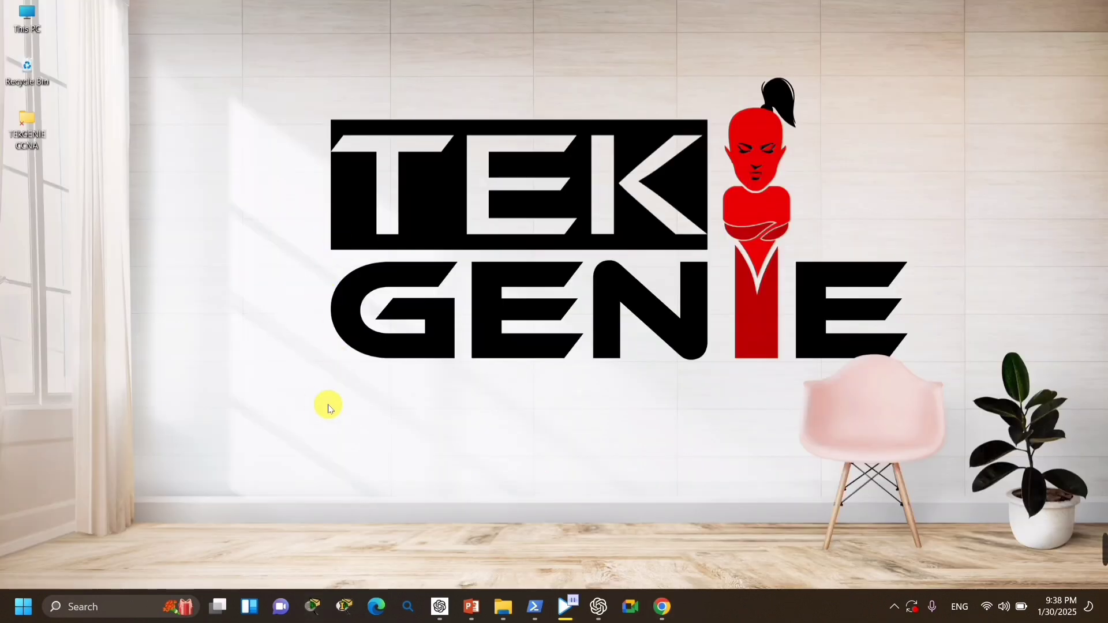
pyautogui.click(317, 607)
pyautogui.click(316, 608)
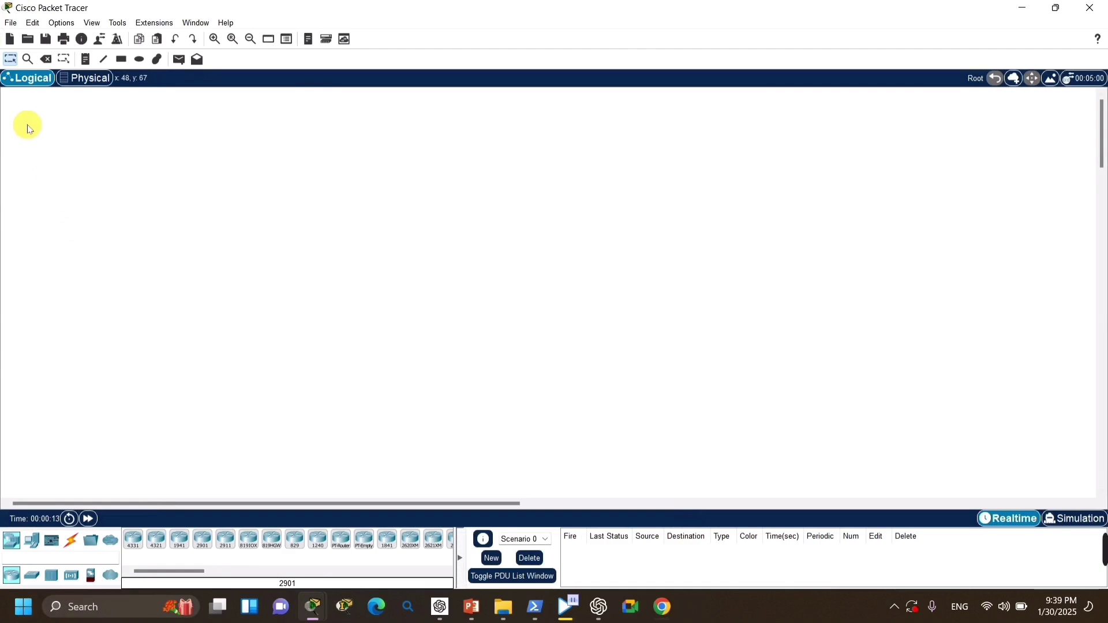
pyautogui.moveTo(22, 114); pyautogui.dragTo(877, 379)
pyautogui.moveTo(35, 153); pyautogui.dragTo(1094, 498)
# - Choose the Final-logo image from TEKGENIE FOLDER on the data (B:) drive as the logical workspace's background image
pyautogui.click(1056, 84)
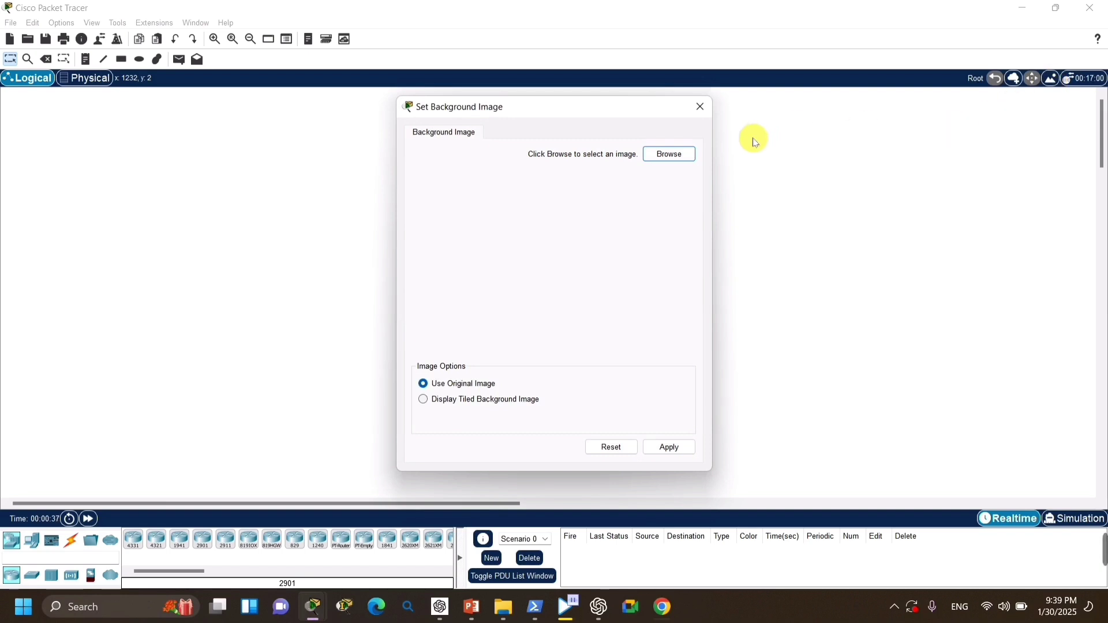
pyautogui.click(656, 157)
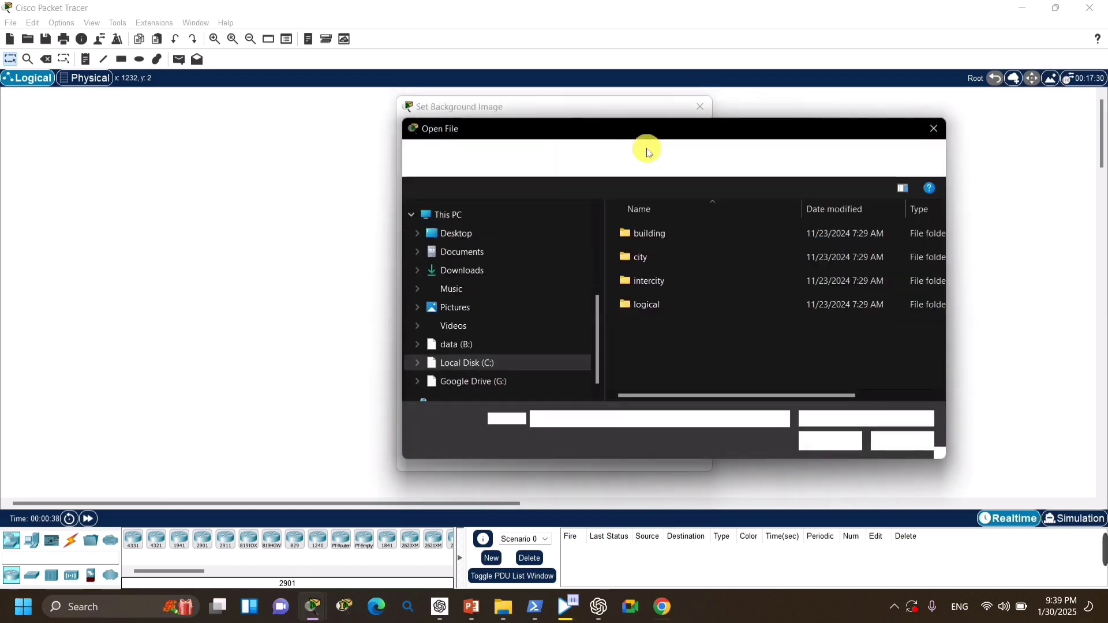
pyautogui.click(469, 321)
pyautogui.scroll(-5, 663, 277)
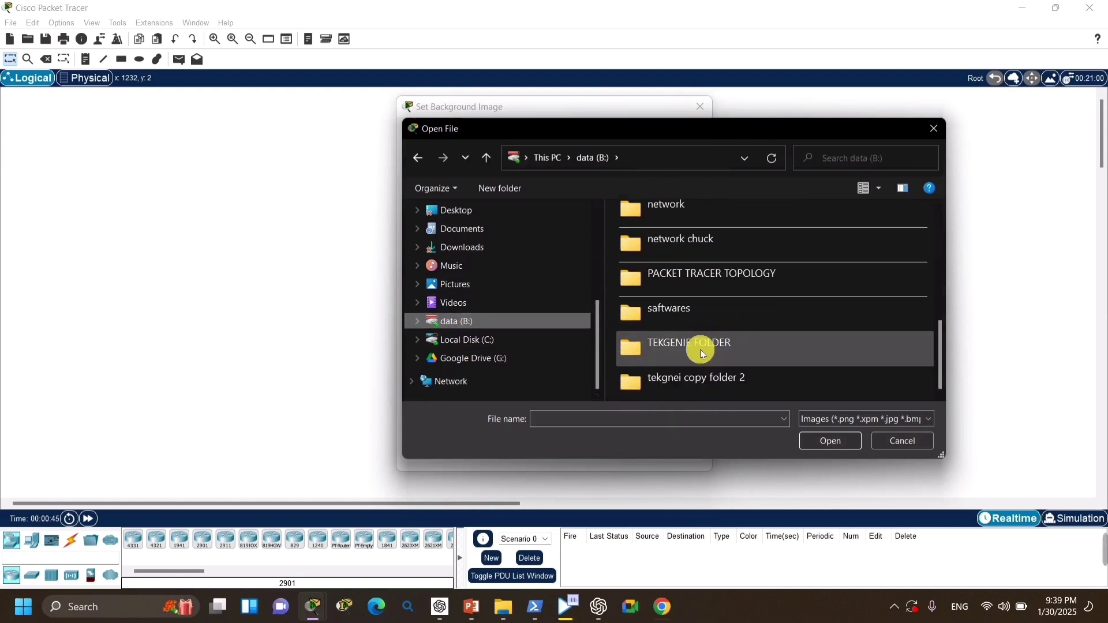
pyautogui.doubleClick(701, 348)
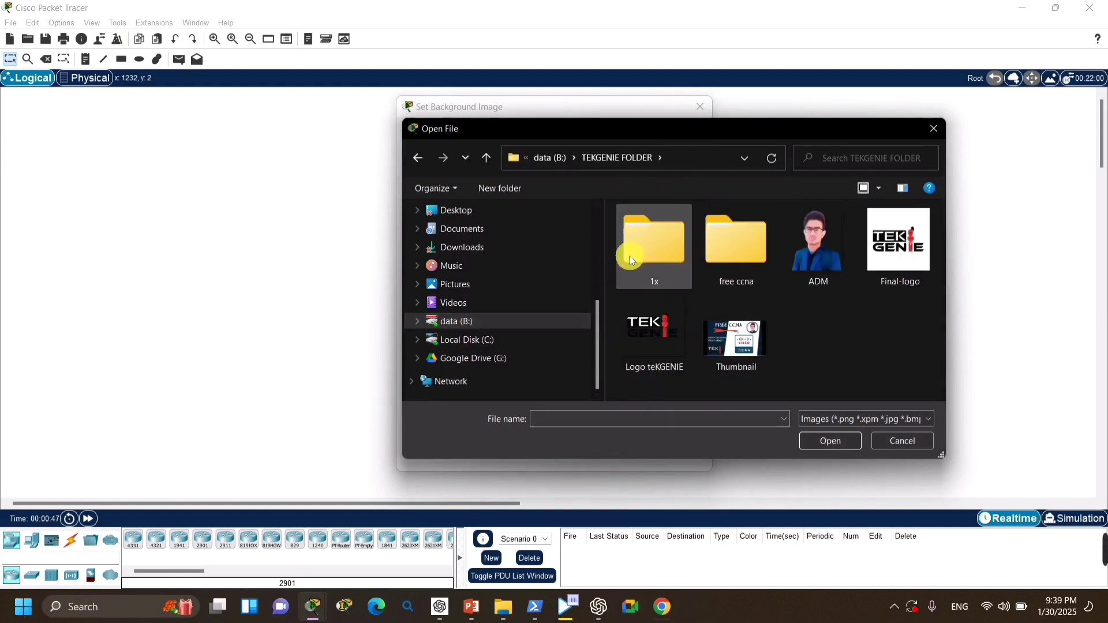
pyautogui.click(884, 259)
pyautogui.doubleClick(884, 260)
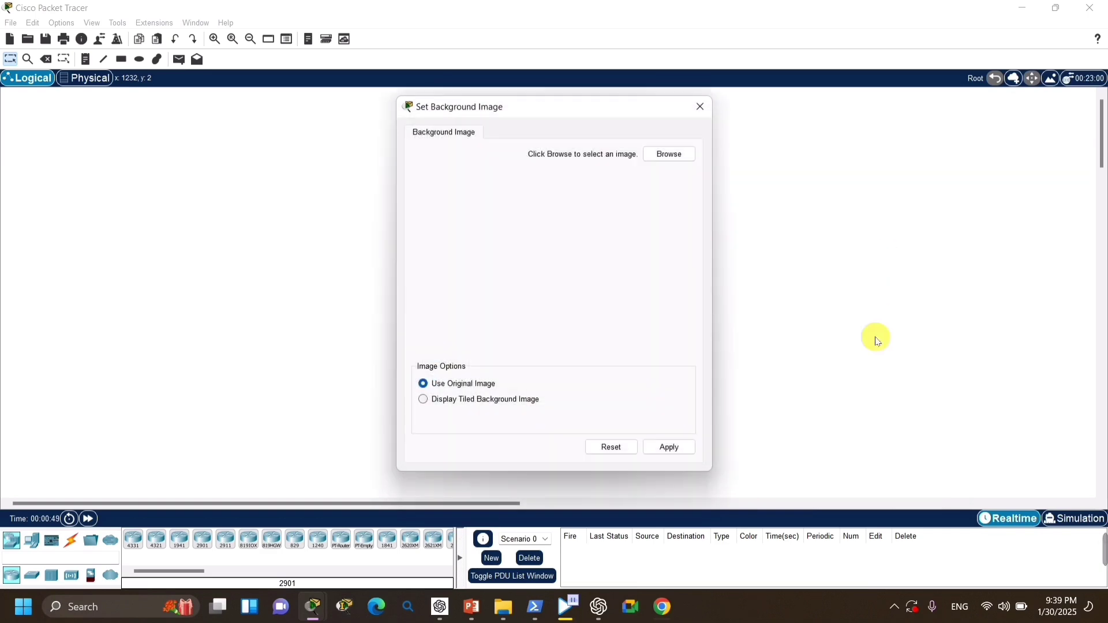
# - Apply the chosen logo as the workspace background, close the background settings and look over the image on the canvas
pyautogui.click(684, 449)
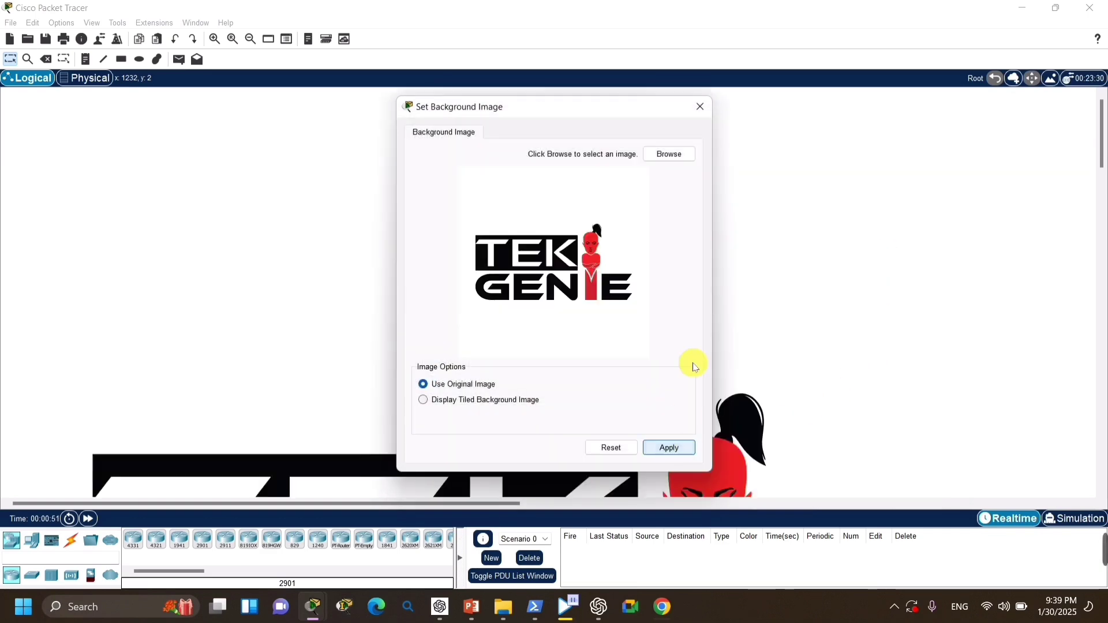
pyautogui.click(700, 107)
pyautogui.scroll(-5, 710, 227)
pyautogui.scroll(-2, 702, 218)
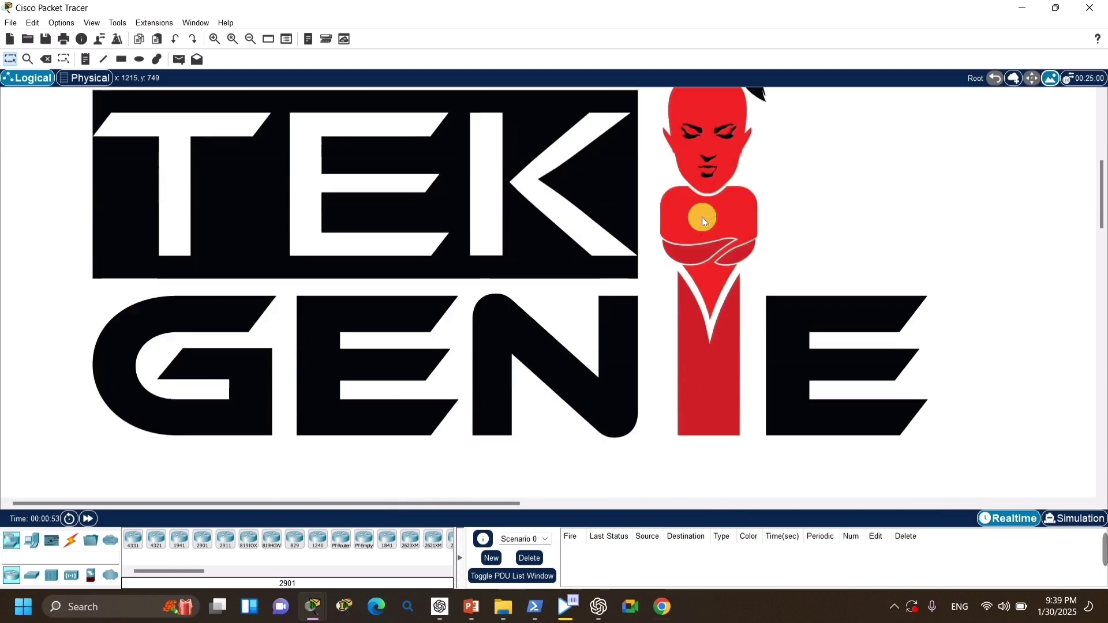
pyautogui.scroll(2, 703, 219)
pyautogui.moveTo(66, 108); pyautogui.dragTo(910, 374)
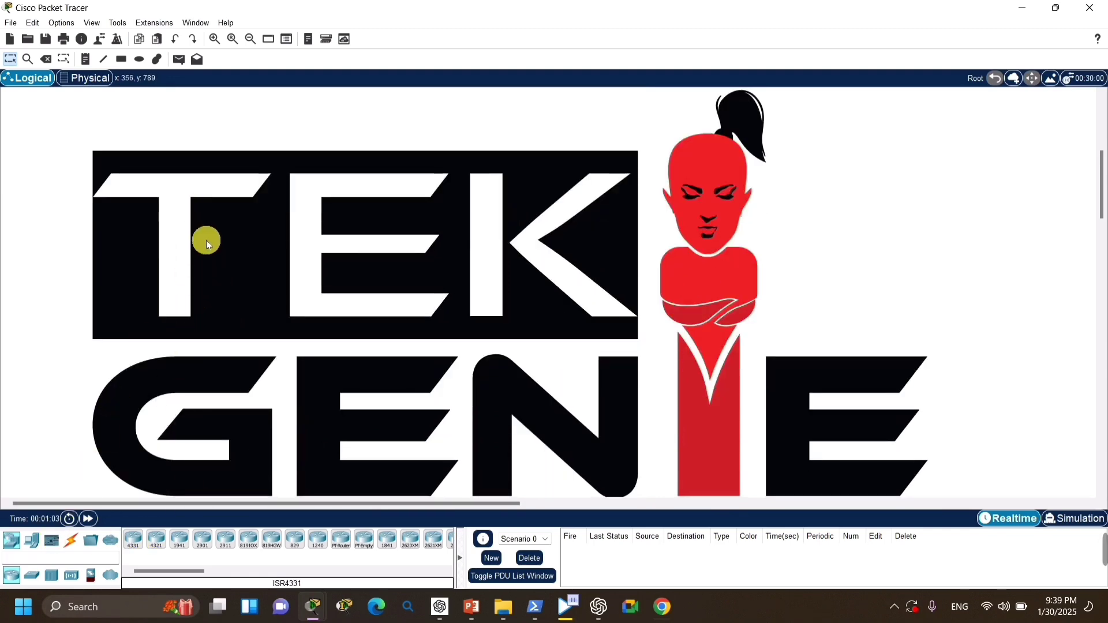
# - Reset the workspace background image, apply the change and close the background settings
pyautogui.click(1051, 79)
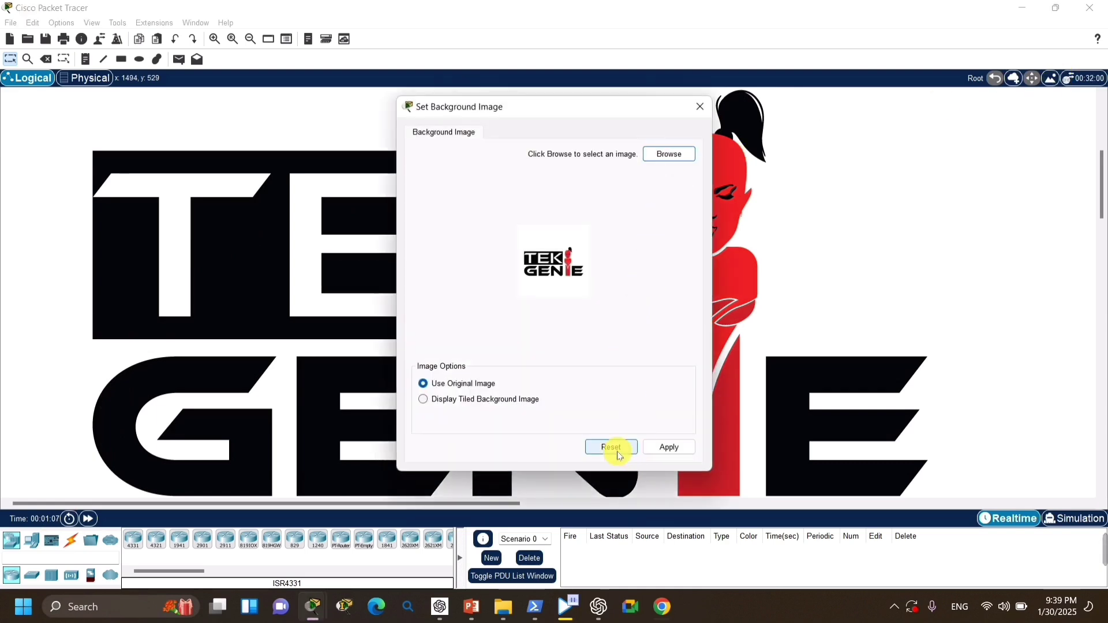
pyautogui.click(618, 451)
pyautogui.click(687, 448)
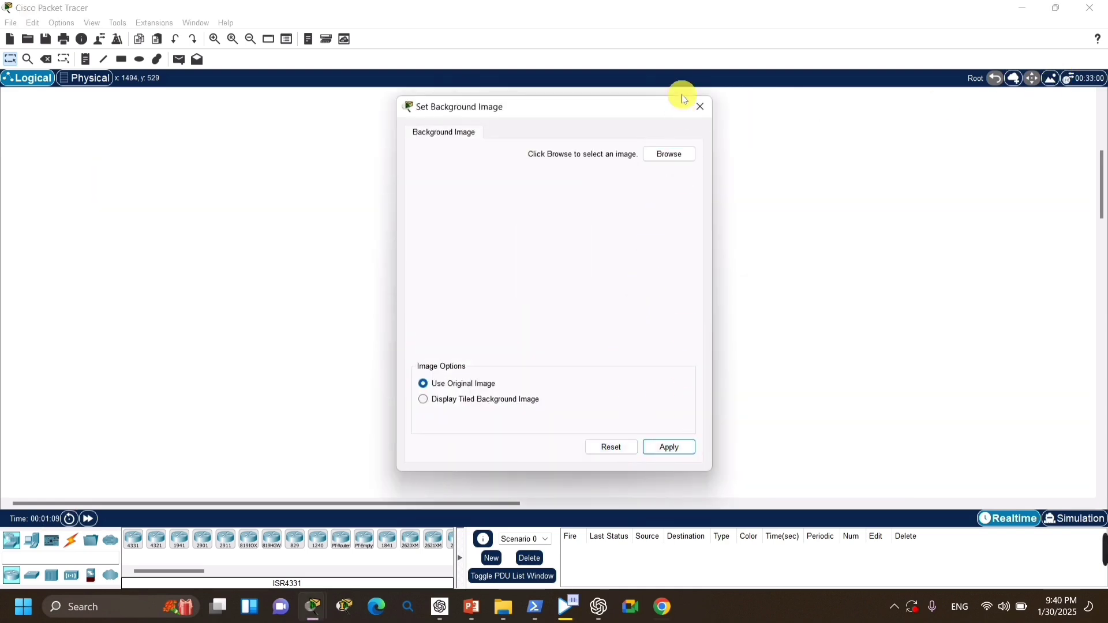
pyautogui.click(698, 106)
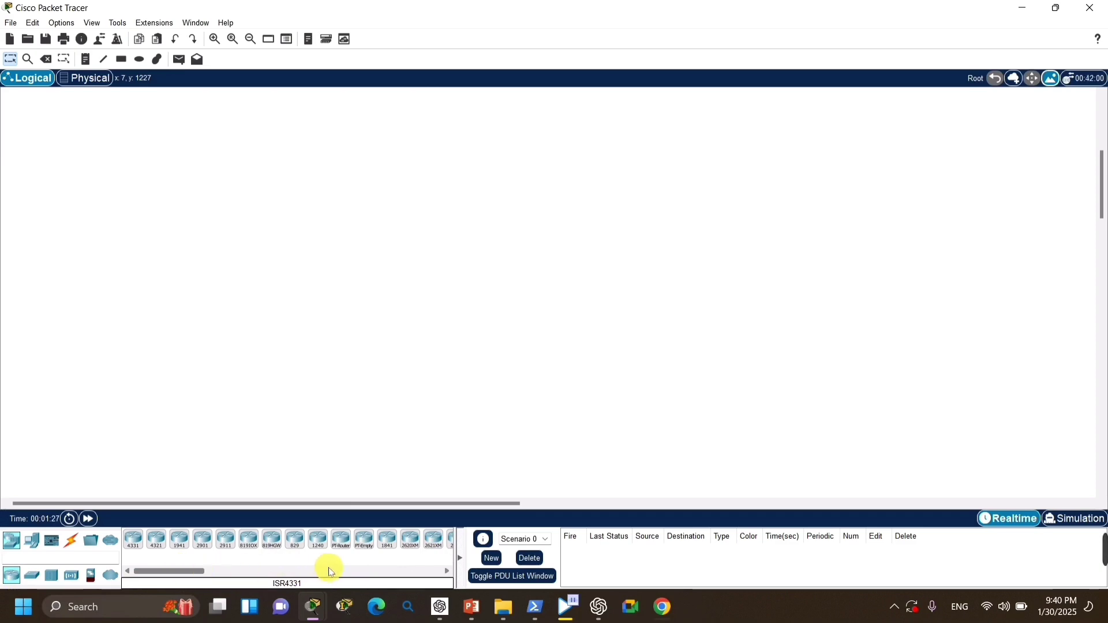
# - Compare the devices offered in the Network Devices and End Devices categories, ending on Network Devices
pyautogui.click(11, 549)
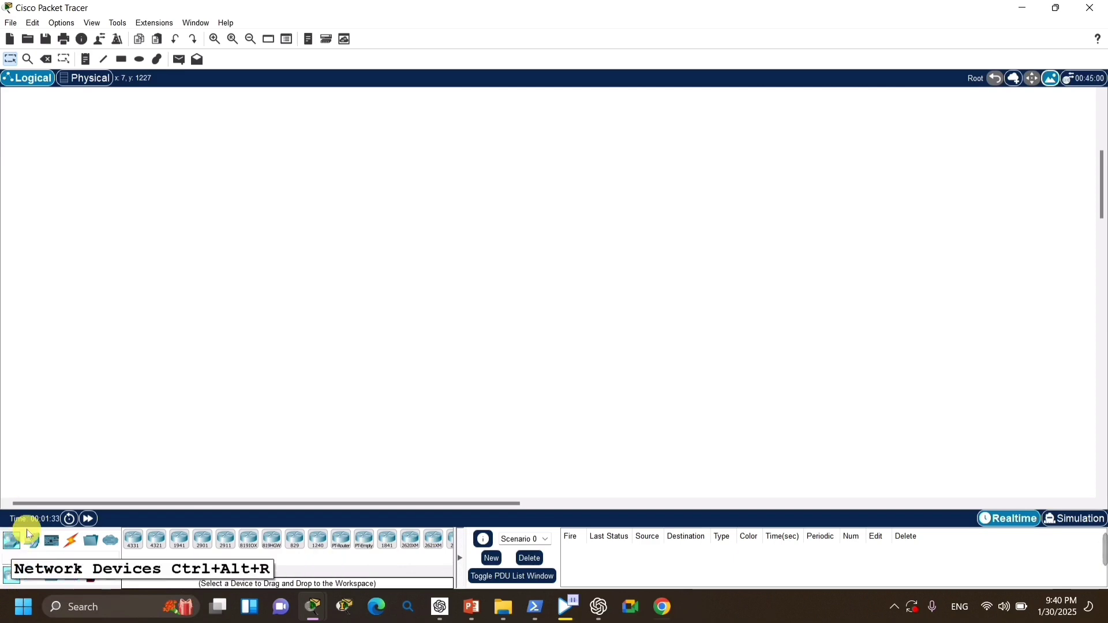
pyautogui.click(34, 542)
pyautogui.click(34, 541)
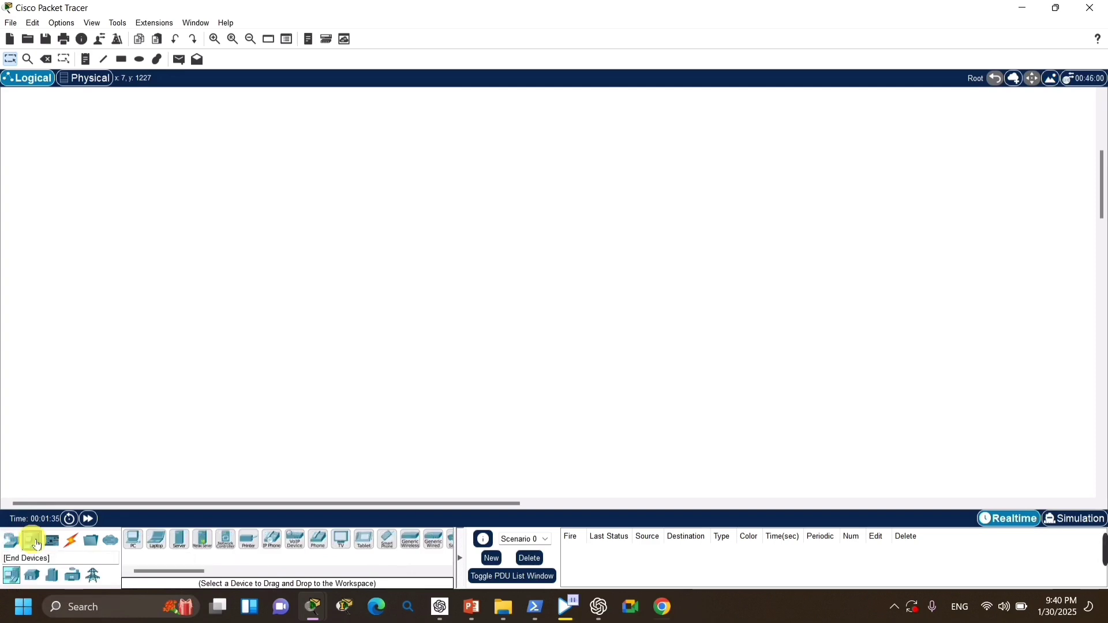
pyautogui.click(35, 543)
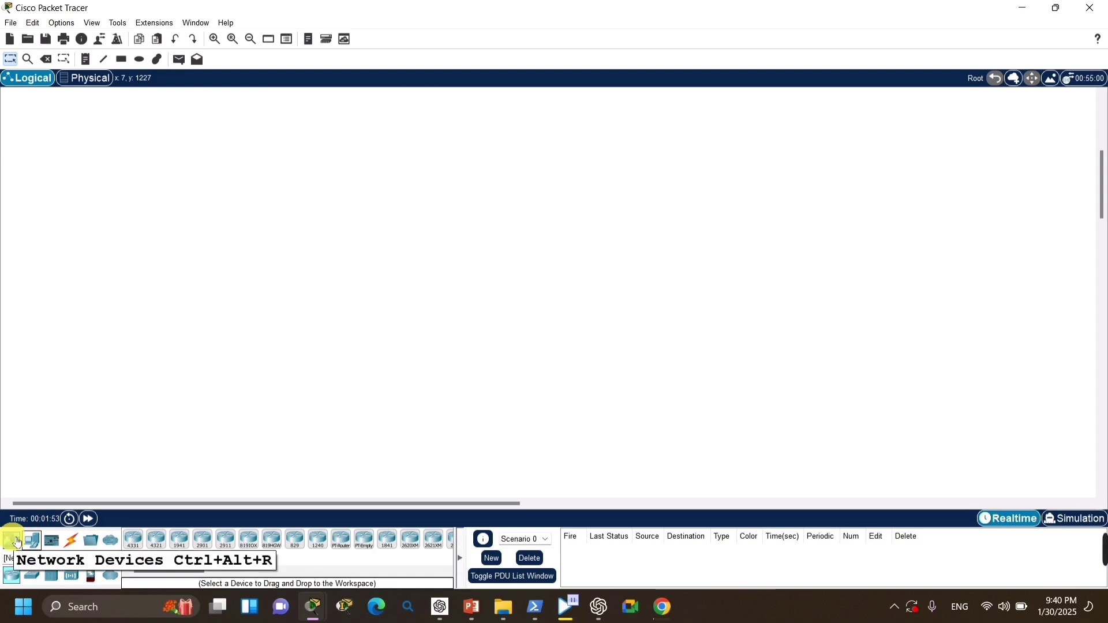
pyautogui.click(36, 545)
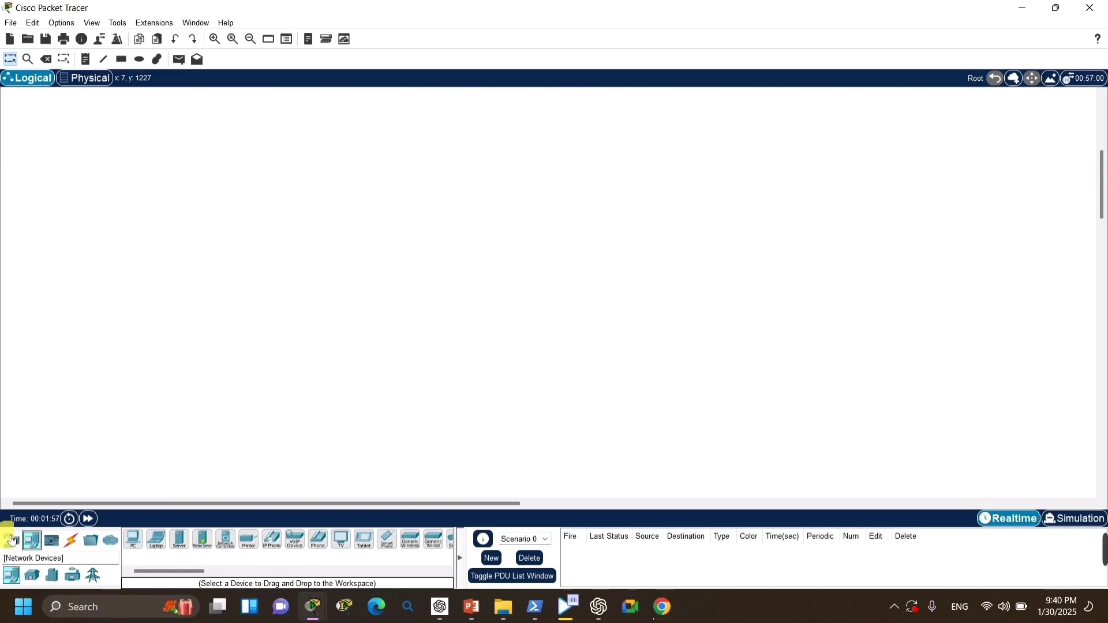
pyautogui.click(13, 541)
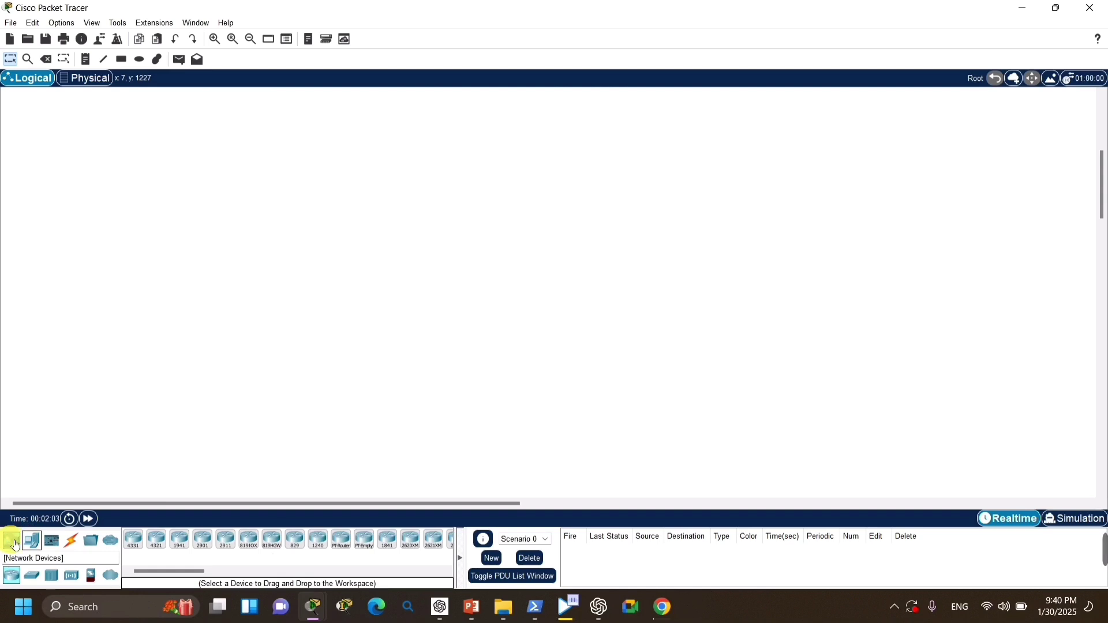
# - Show the Routers subcategory, select the 4331 router and look through the available router models
pyautogui.click(12, 576)
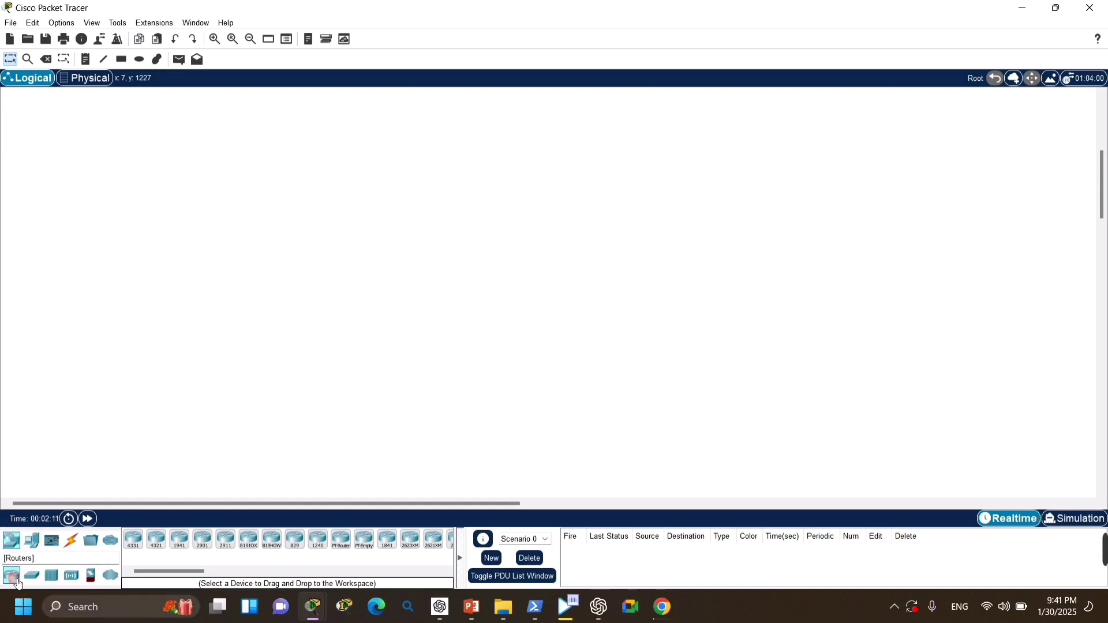
pyautogui.click(133, 547)
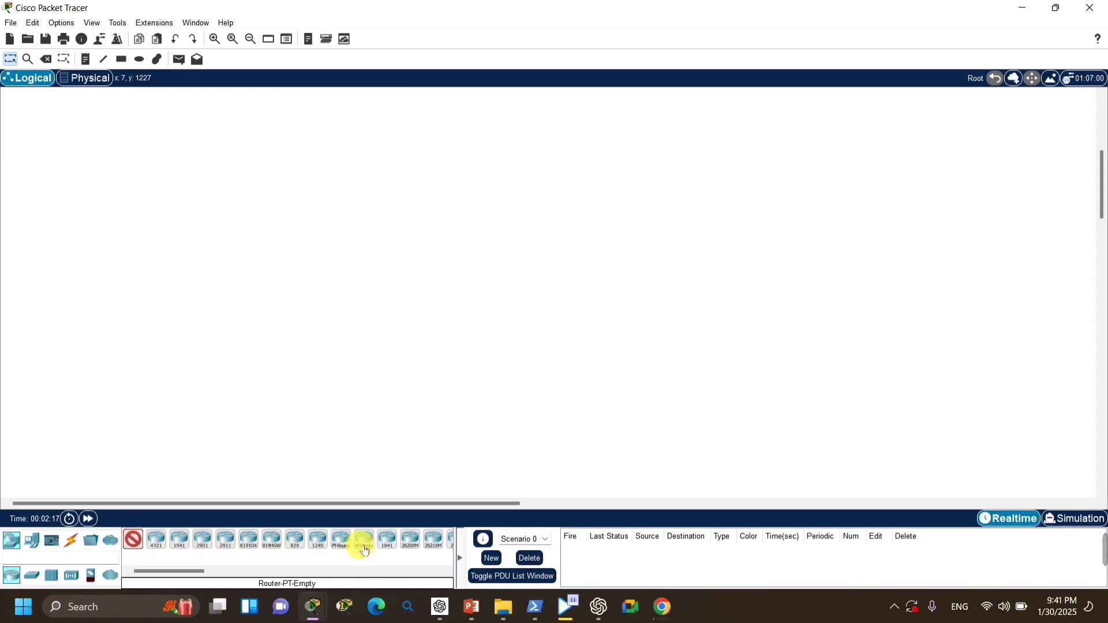
pyautogui.moveTo(188, 570)
pyautogui.mouseDown()
pyautogui.moveTo(209, 582)
pyautogui.moveTo(182, 587)
pyautogui.mouseUp()
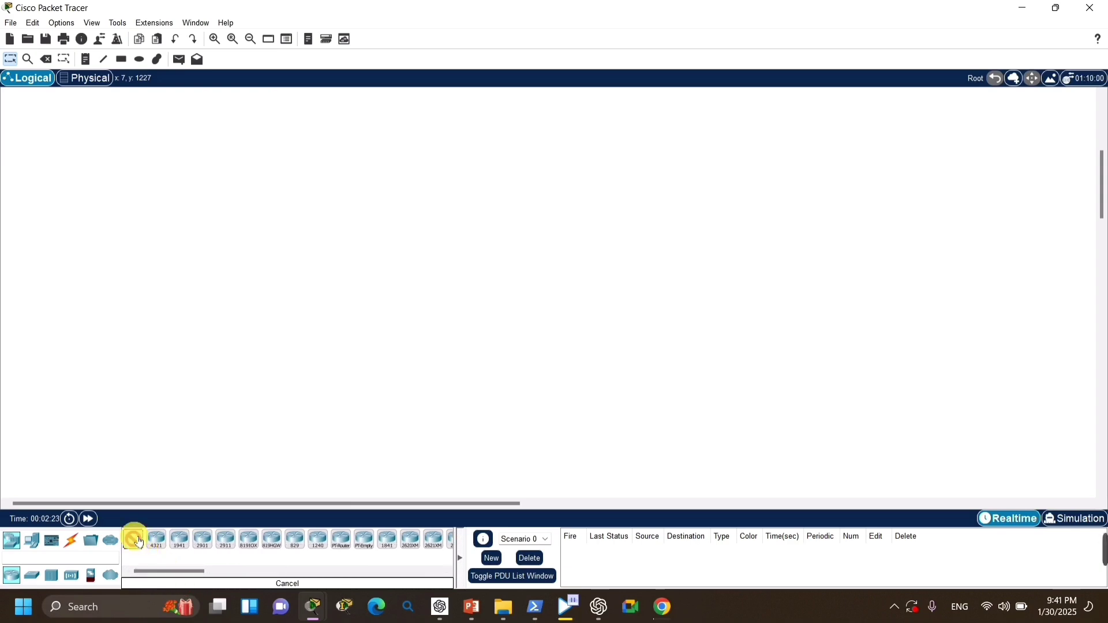
# - Place the 4331 router on the upper part of the workspace, rename it kabul and shift it slightly up
pyautogui.click(365, 261)
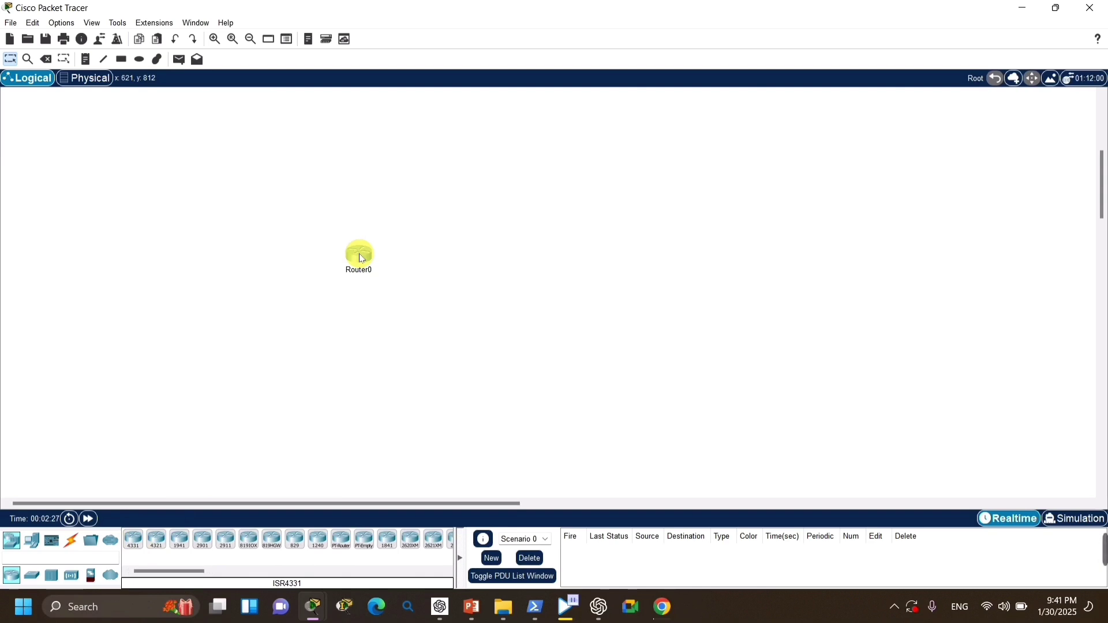
pyautogui.moveTo(362, 260); pyautogui.dragTo(393, 234)
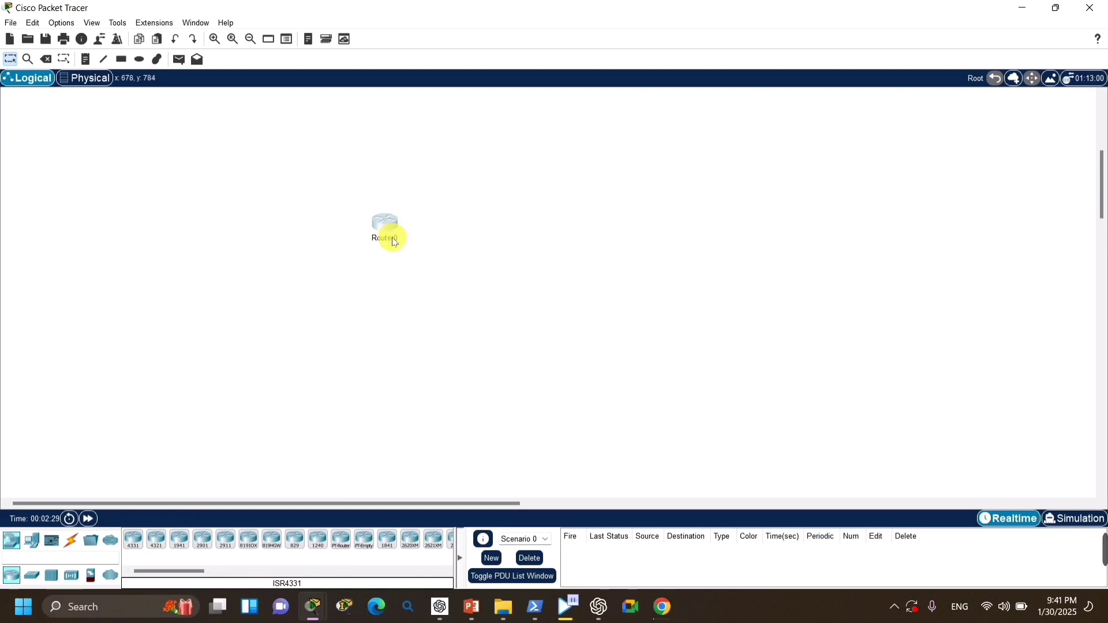
pyautogui.click(397, 240)
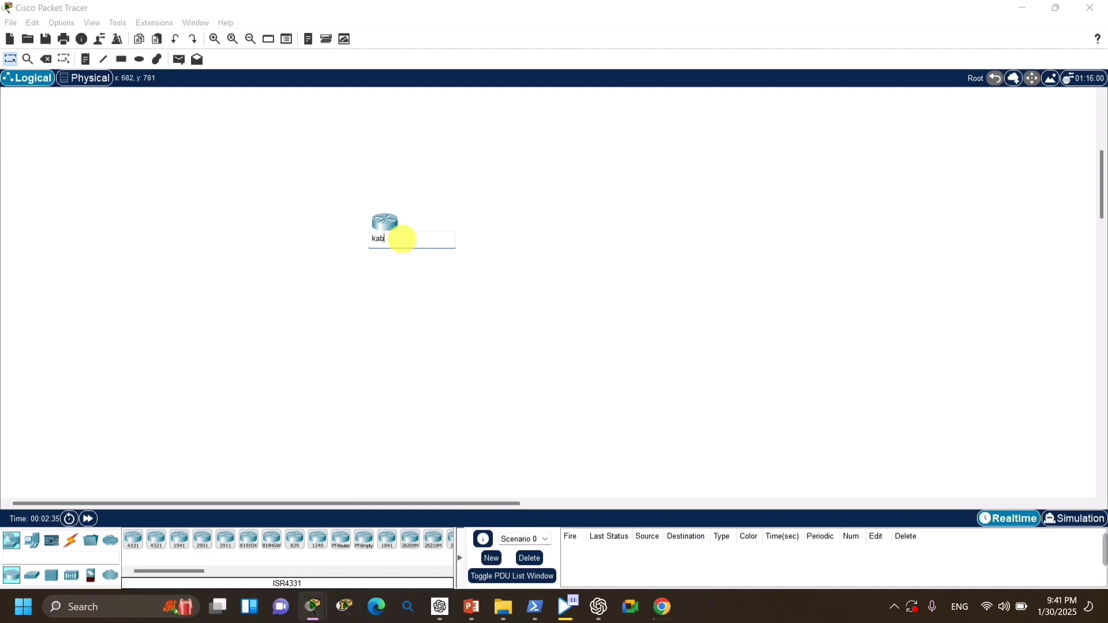
pyautogui.write('kabul')
pyautogui.press('Return')
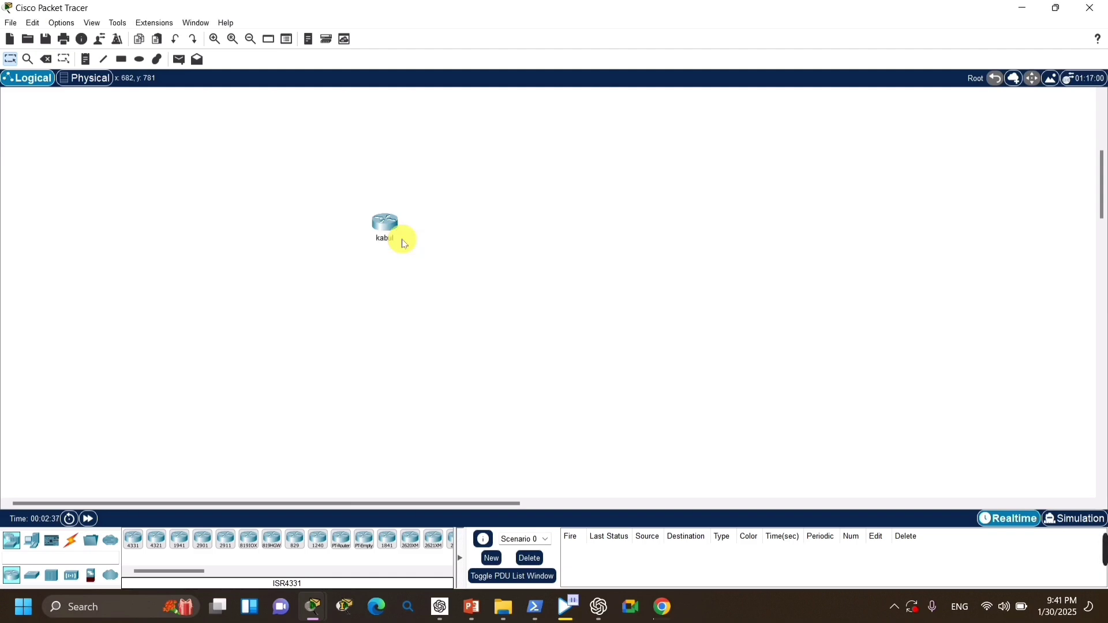
pyautogui.moveTo(388, 227)
pyautogui.mouseDown()
pyautogui.moveTo(362, 231)
pyautogui.moveTo(402, 217)
pyautogui.mouseUp()
pyautogui.click(409, 233)
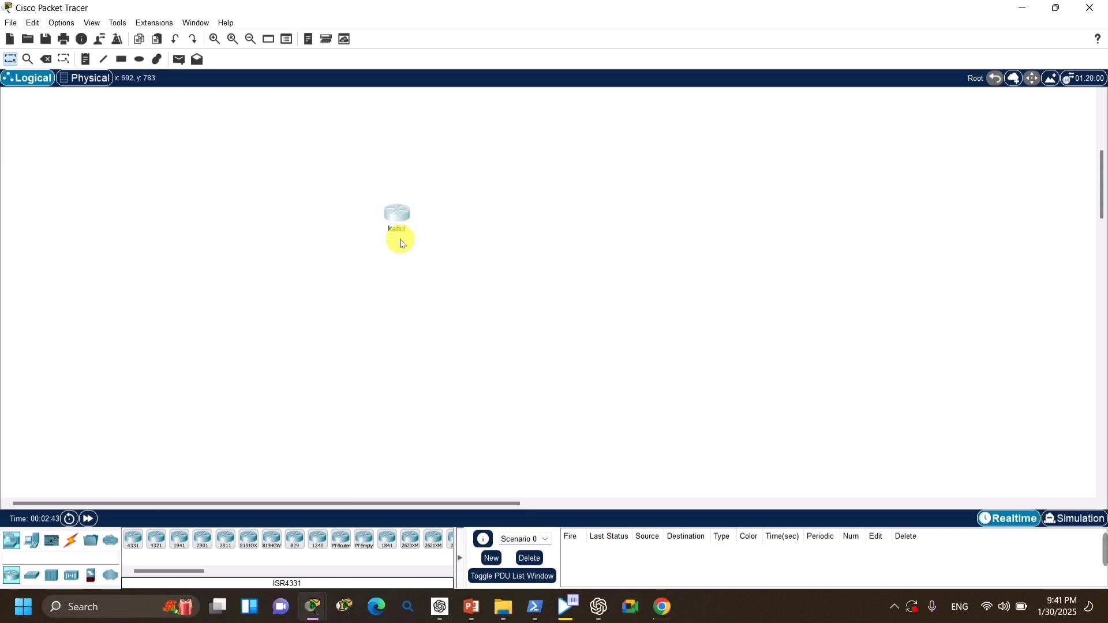
# - Add a 4321 router to the right of kabul, rename it mazar and move it roughly level with kabul
pyautogui.moveTo(153, 547); pyautogui.dragTo(158, 545)
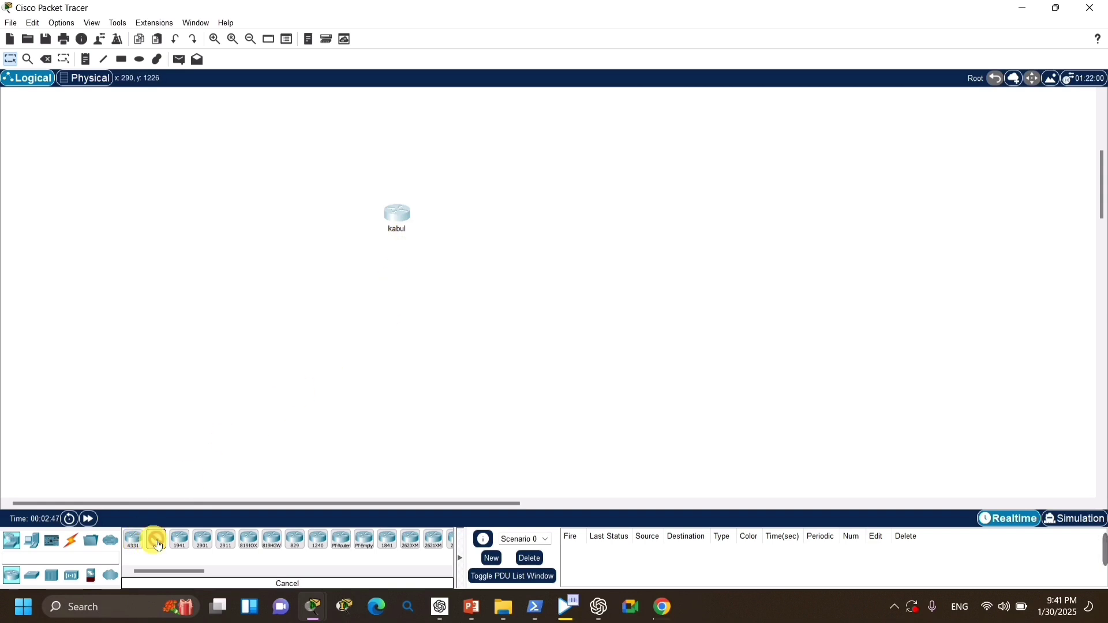
pyautogui.moveTo(158, 545); pyautogui.dragTo(632, 266)
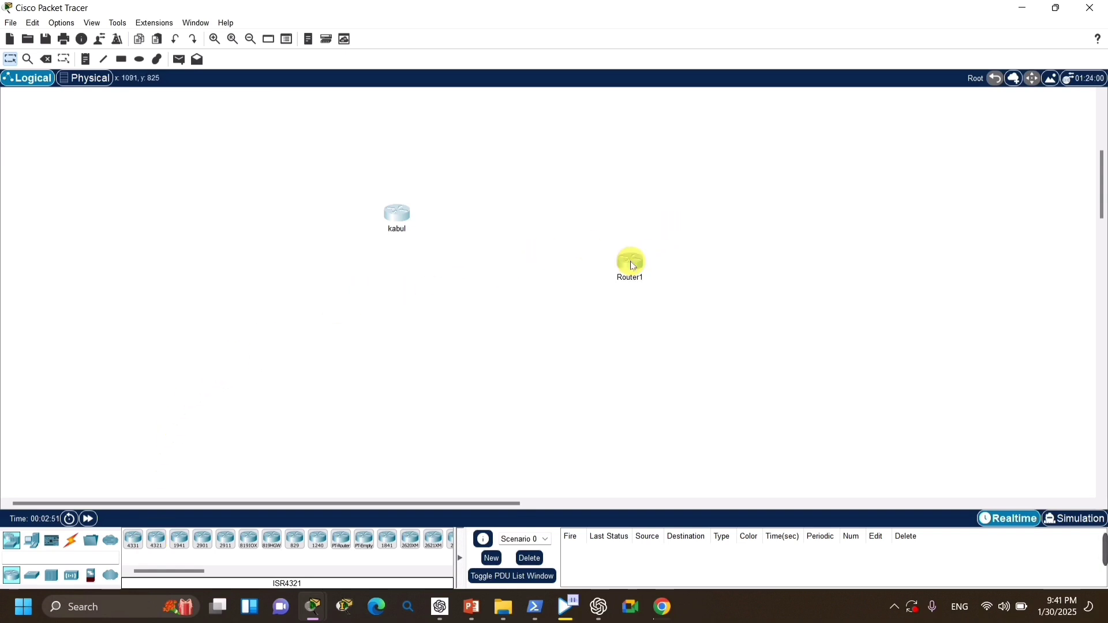
pyautogui.click(634, 278)
pyautogui.click(645, 279)
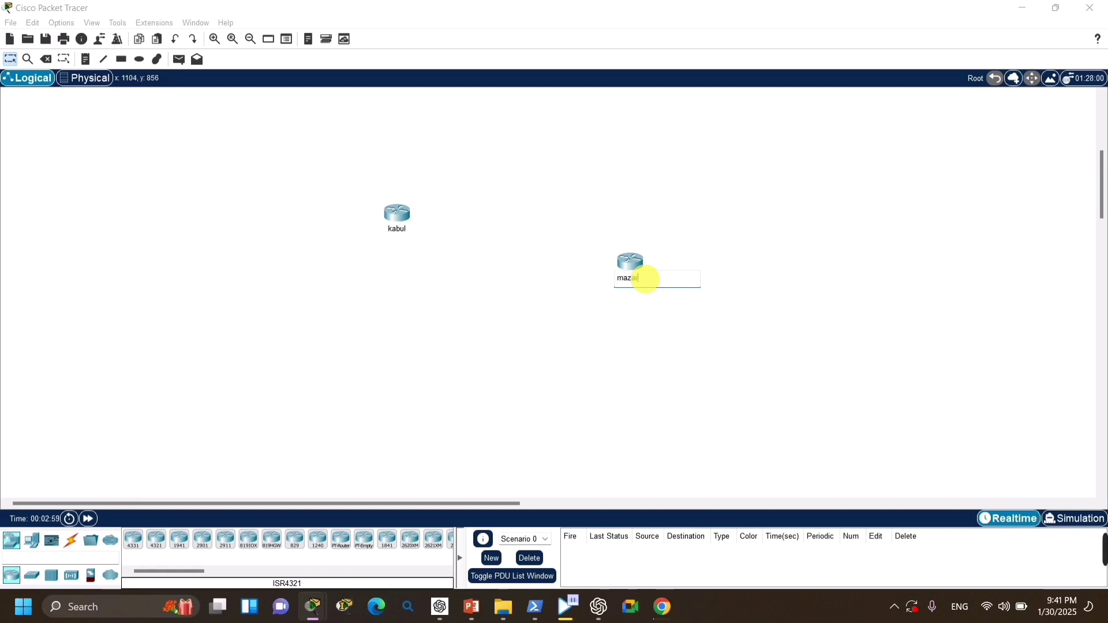
pyautogui.click(663, 331)
pyautogui.moveTo(631, 280); pyautogui.dragTo(618, 230)
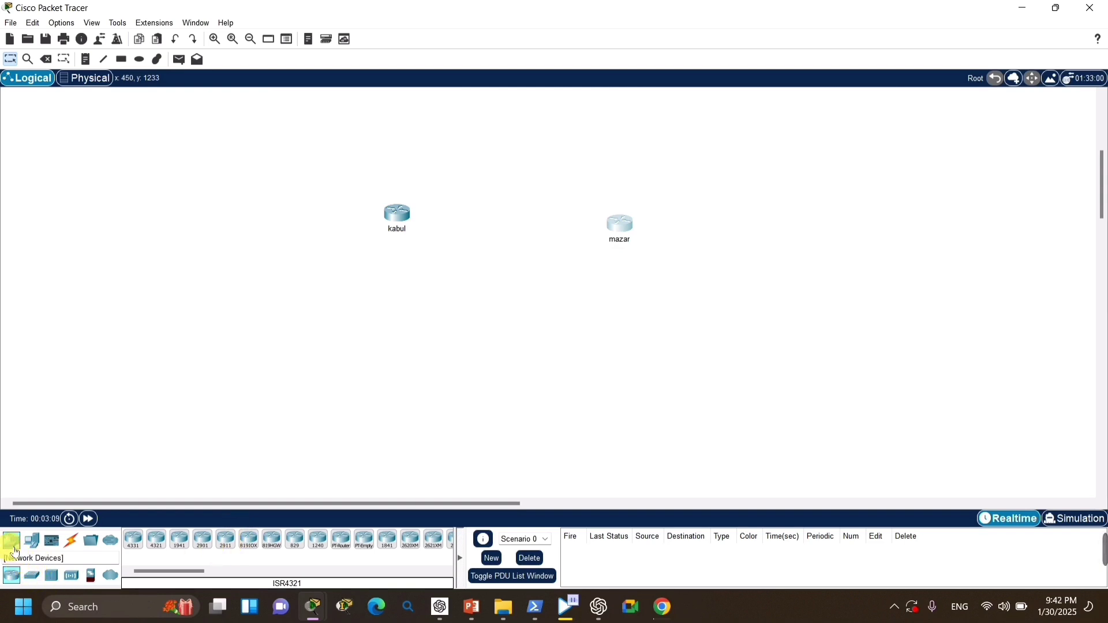
# - Place a 2960 switch below the kabul router, rename it Sw1 and nudge it slightly into position
pyautogui.click(37, 579)
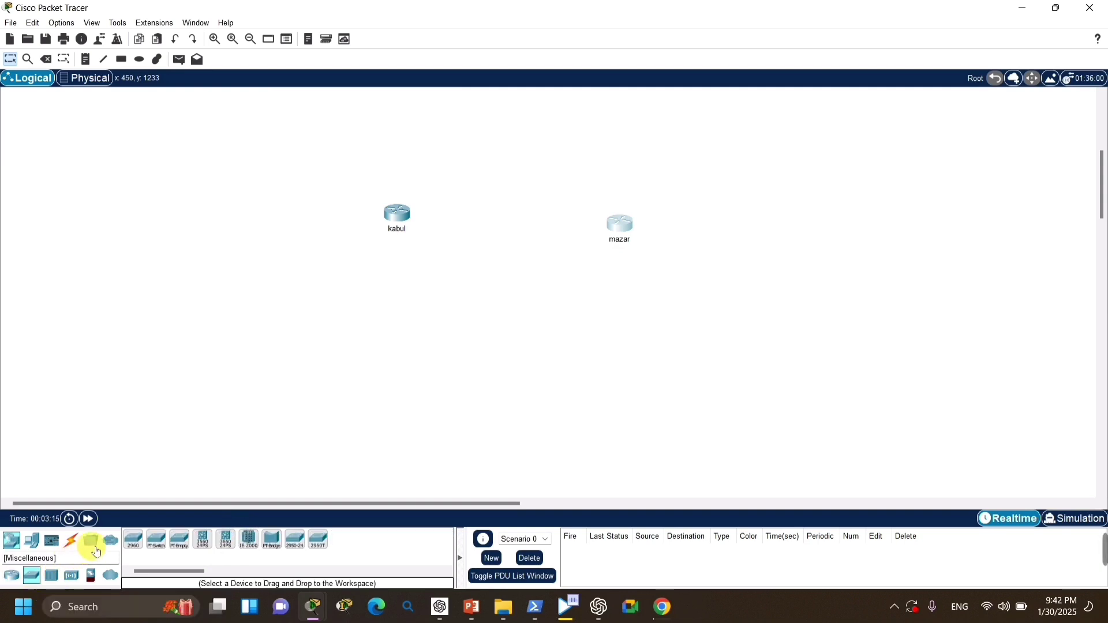
pyautogui.click(137, 548)
pyautogui.click(367, 316)
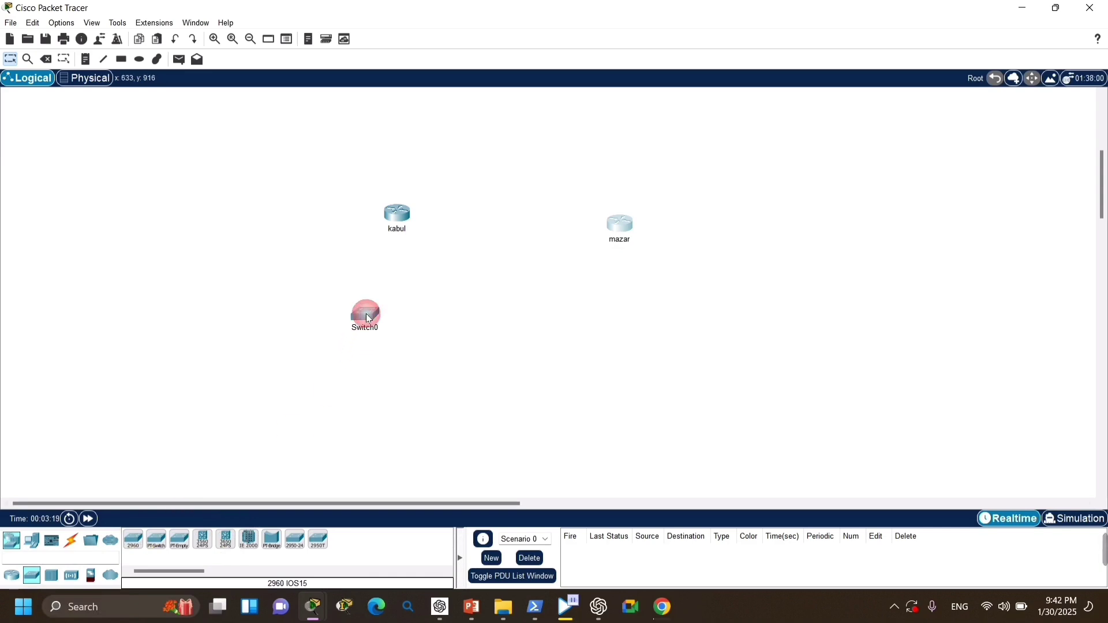
pyautogui.click(372, 326)
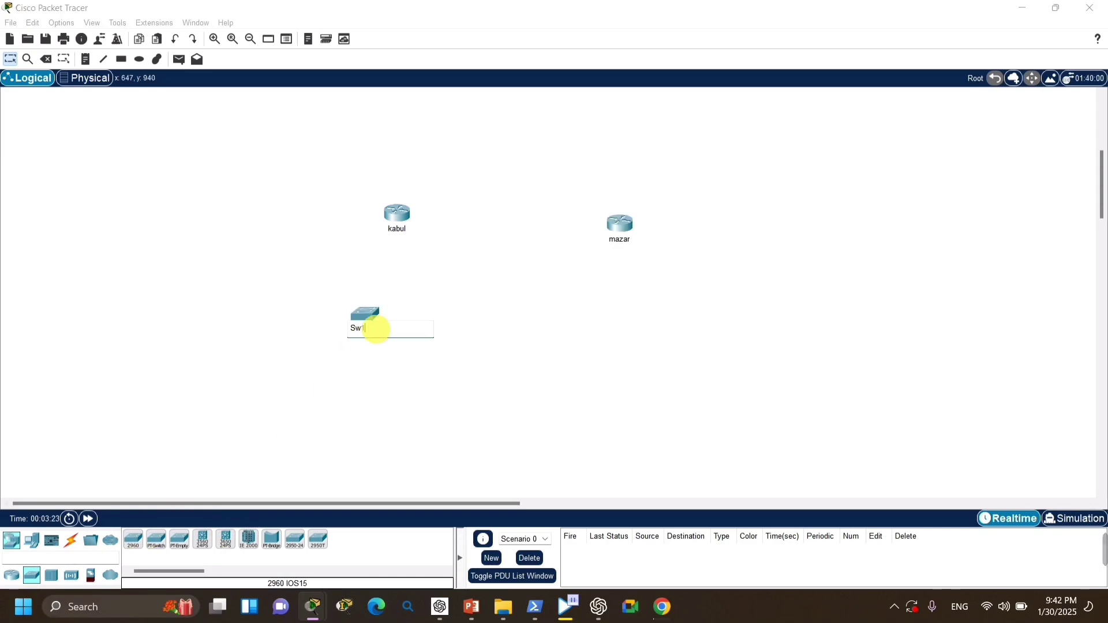
pyautogui.click(386, 378)
pyautogui.moveTo(363, 315)
pyautogui.mouseDown()
pyautogui.moveTo(378, 311)
pyautogui.moveTo(355, 313)
pyautogui.mouseUp()
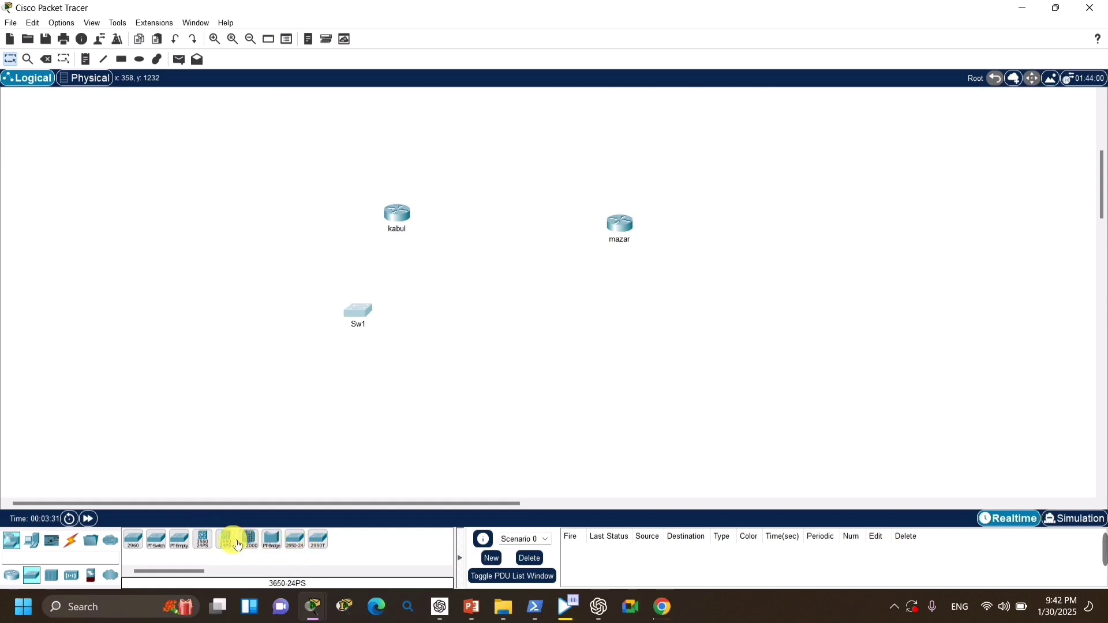
# - Look through the devices offered in the Hubs and Wireless Devices subcategories, including the far end of the wireless list
pyautogui.click(56, 579)
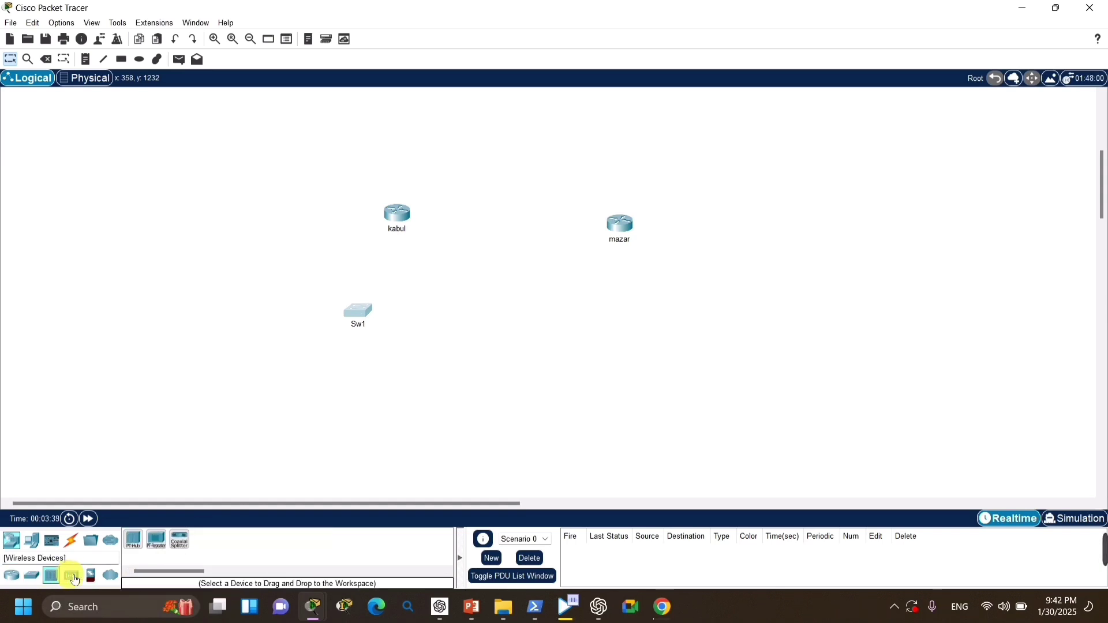
pyautogui.click(72, 577)
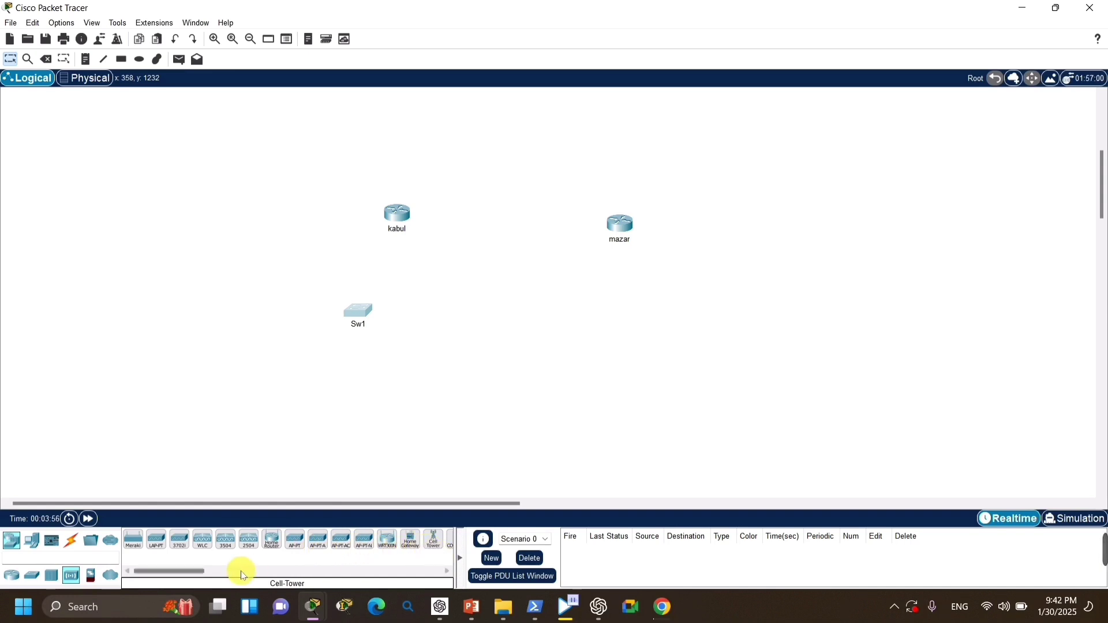
pyautogui.click(192, 569)
pyautogui.moveTo(192, 568); pyautogui.dragTo(224, 569)
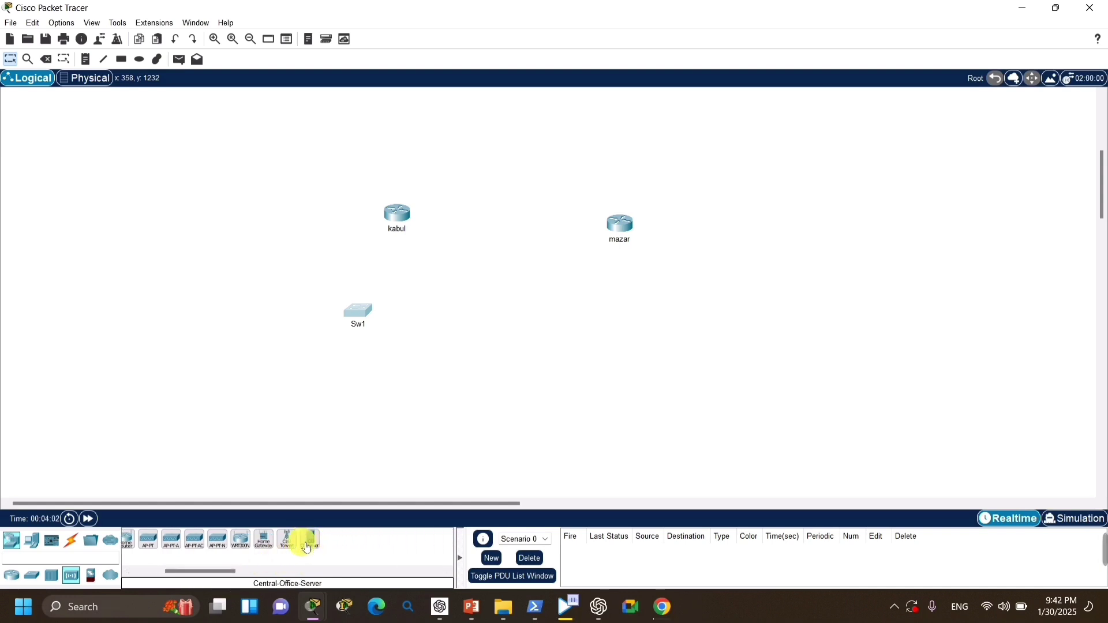
pyautogui.moveTo(210, 571); pyautogui.dragTo(117, 591)
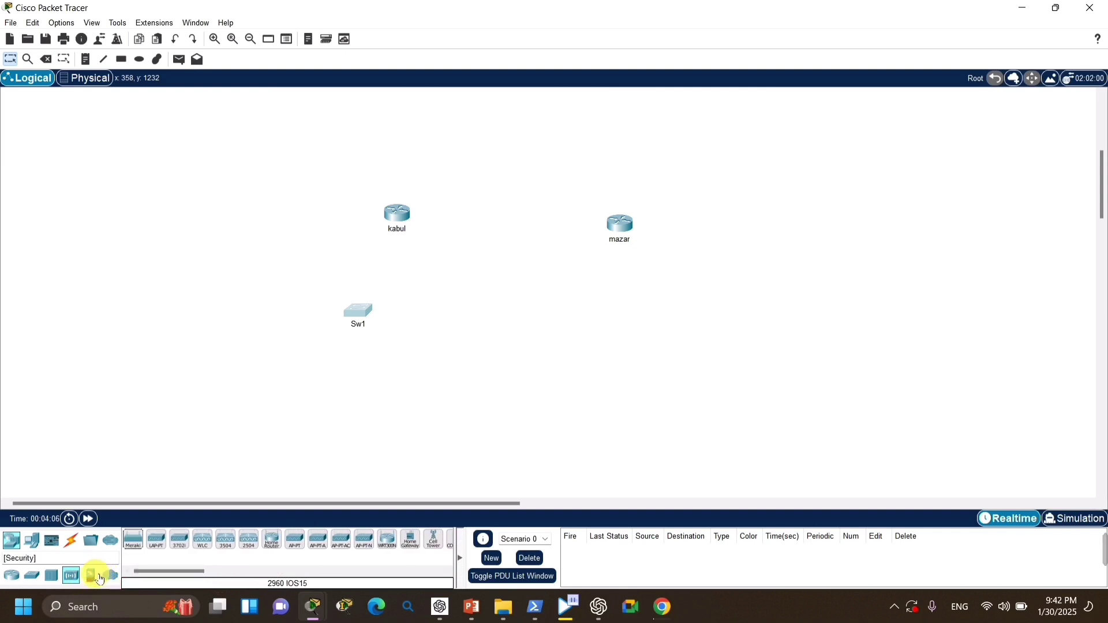
# - Place a 5506-X security appliance from the Security subcategory below the mazar router and adjust its position
pyautogui.click(93, 577)
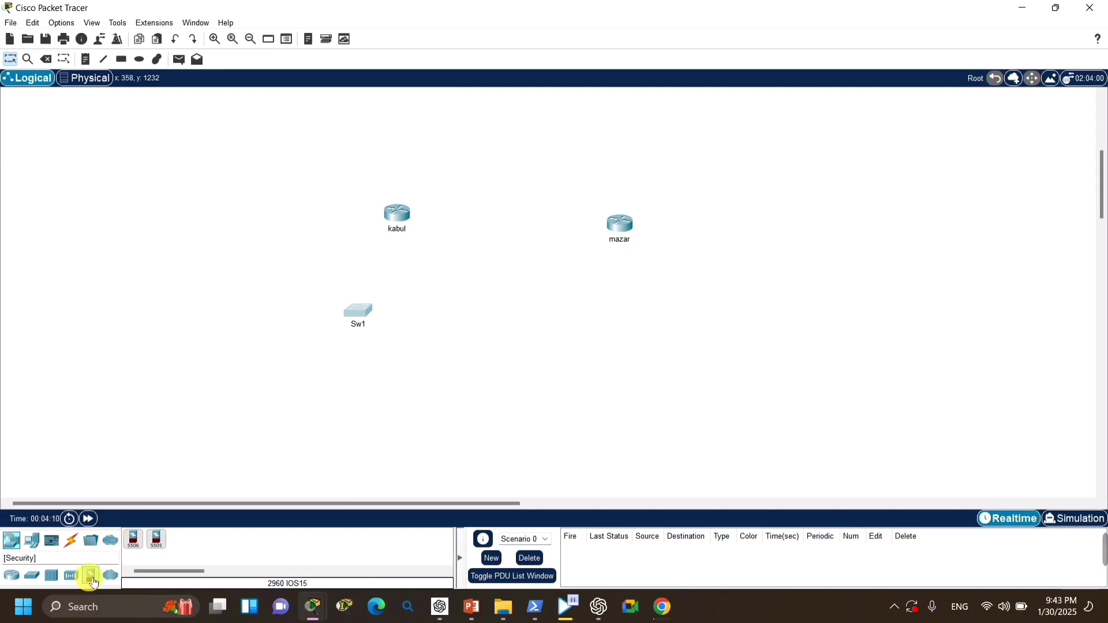
pyautogui.click(133, 541)
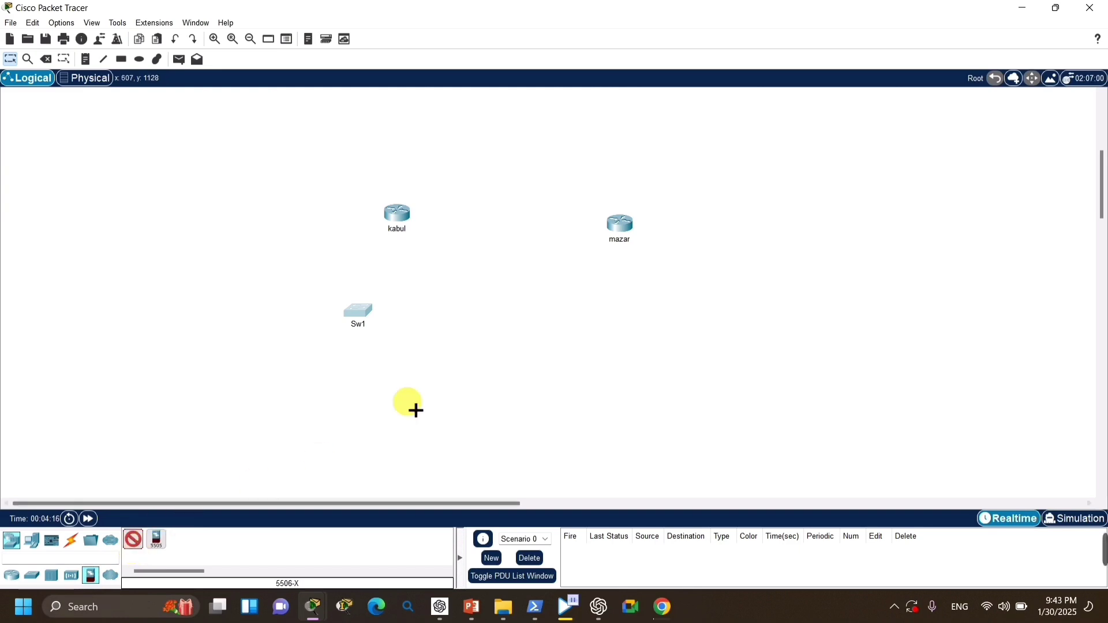
pyautogui.click(610, 314)
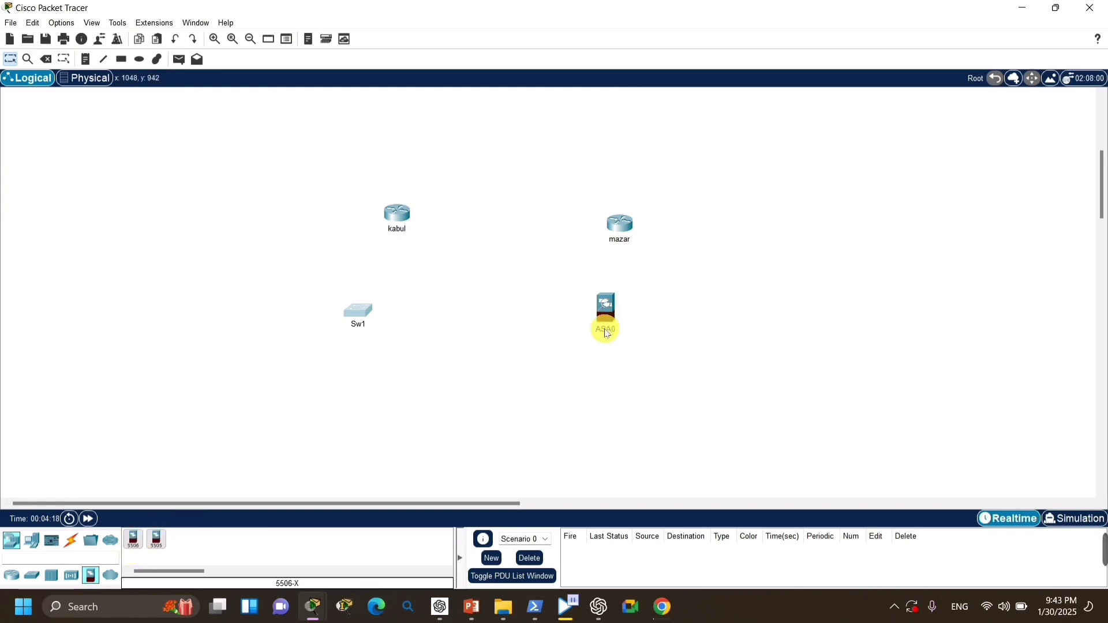
pyautogui.click(611, 328)
pyautogui.click(610, 356)
pyautogui.moveTo(605, 312); pyautogui.dragTo(628, 305)
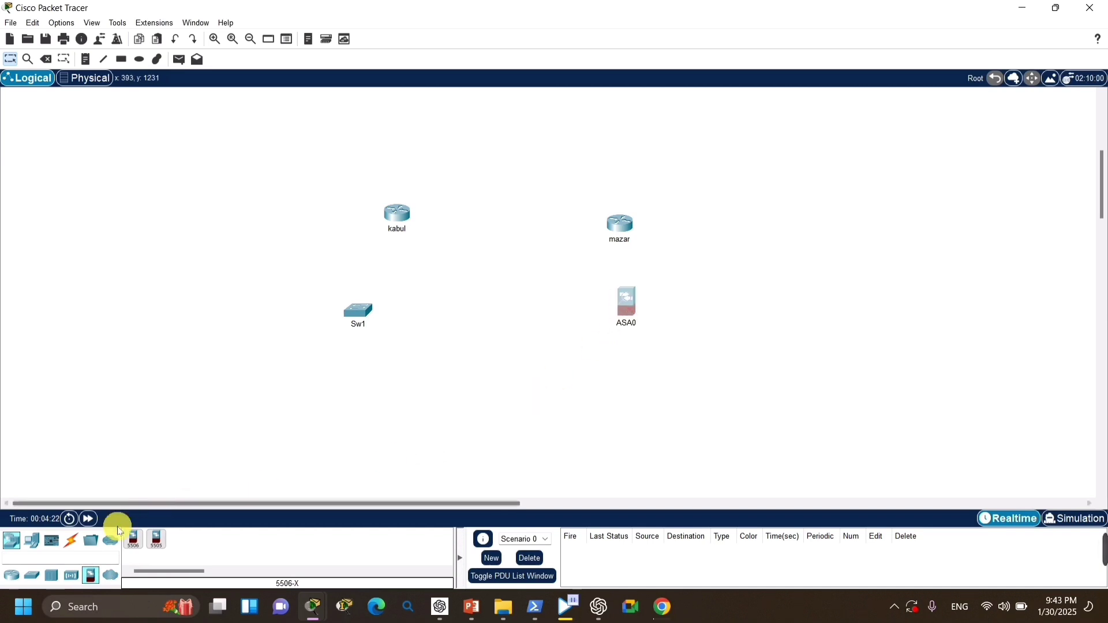
# - Review the cloud and modem devices, and place a PC and a laptop from End Devices below the Sw1 switch
pyautogui.click(110, 575)
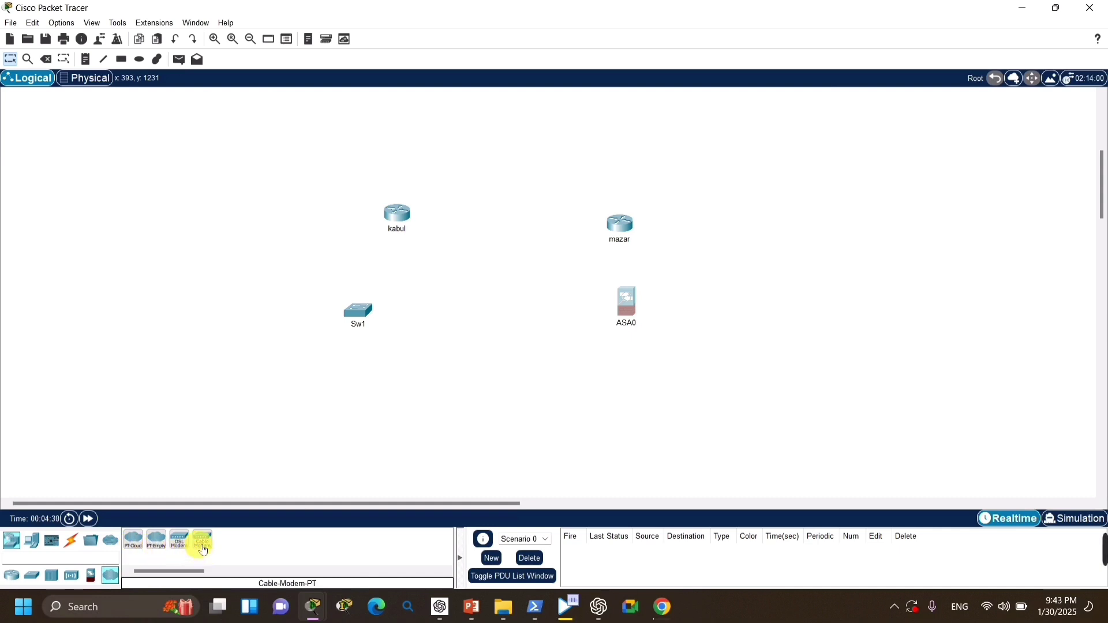
pyautogui.click(35, 547)
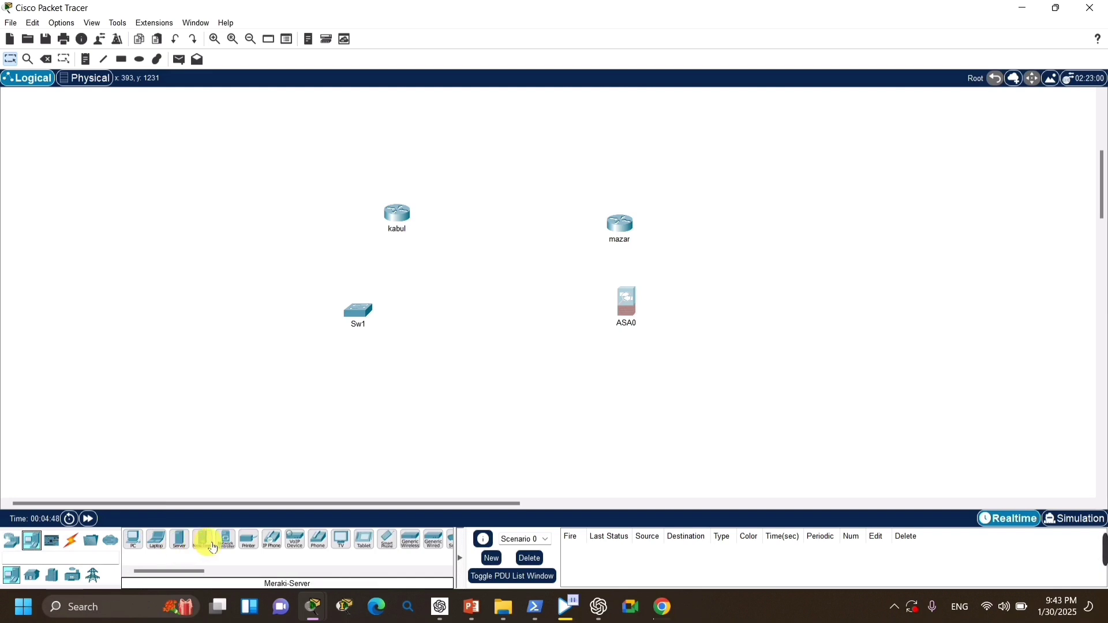
pyautogui.click(134, 546)
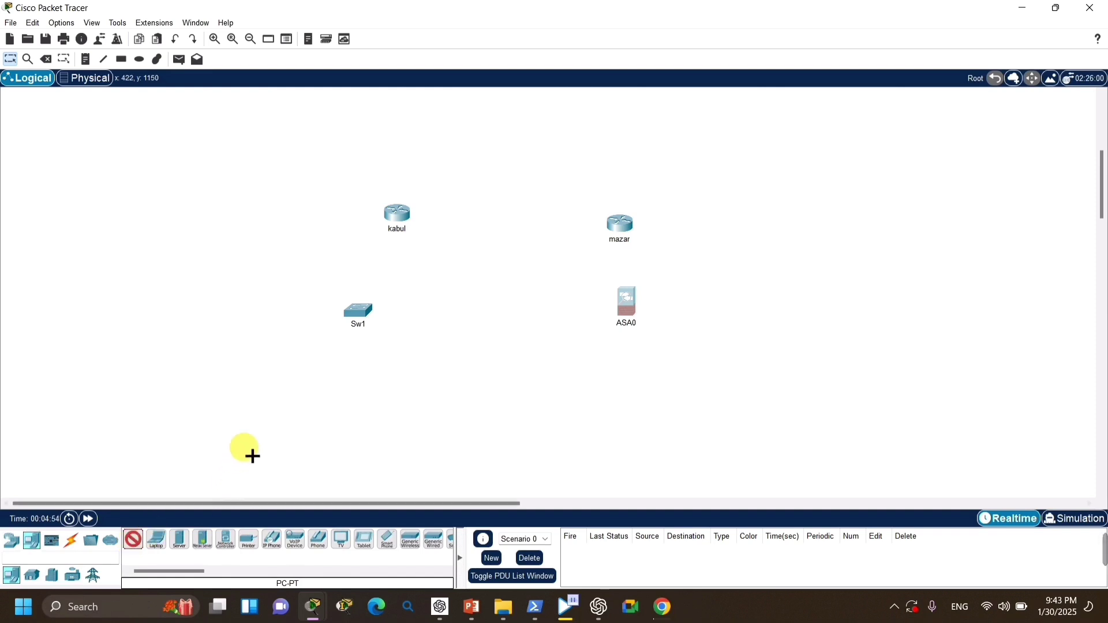
pyautogui.click(232, 424)
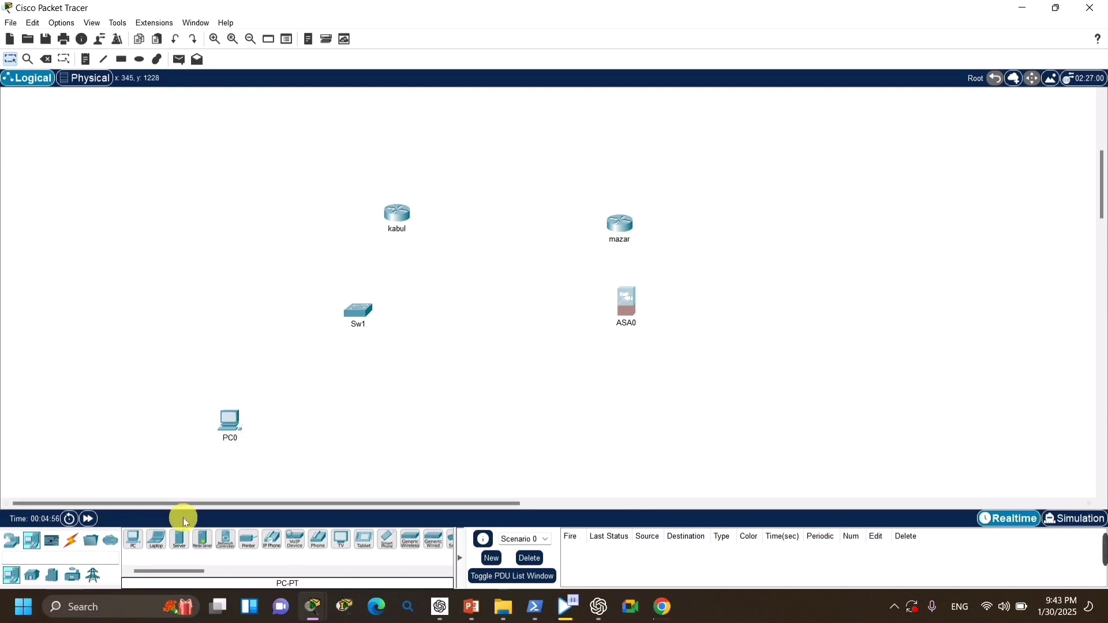
pyautogui.click(157, 539)
pyautogui.click(376, 447)
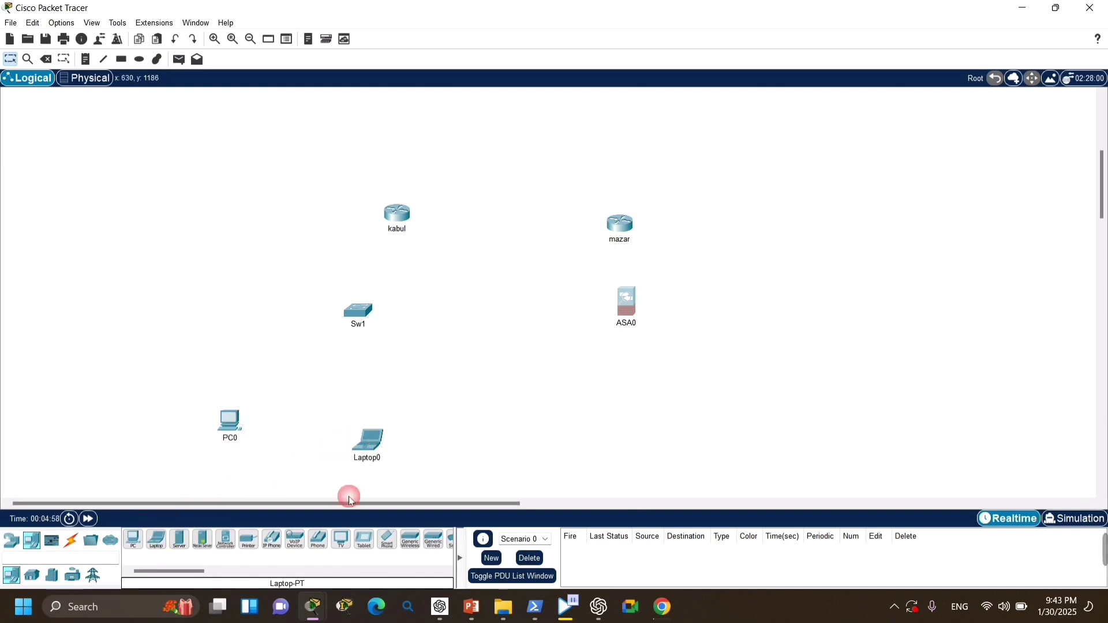
# - Add a server at the far upper right of the workspace and a printer below and left of the security appliance
pyautogui.click(180, 540)
pyautogui.click(1000, 128)
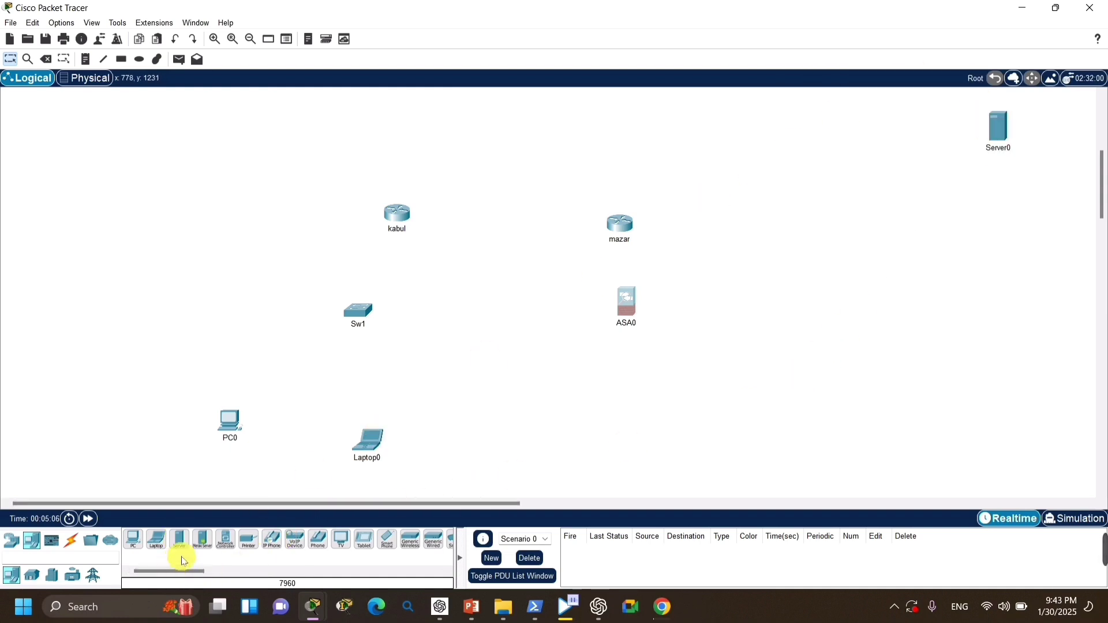
pyautogui.click(249, 543)
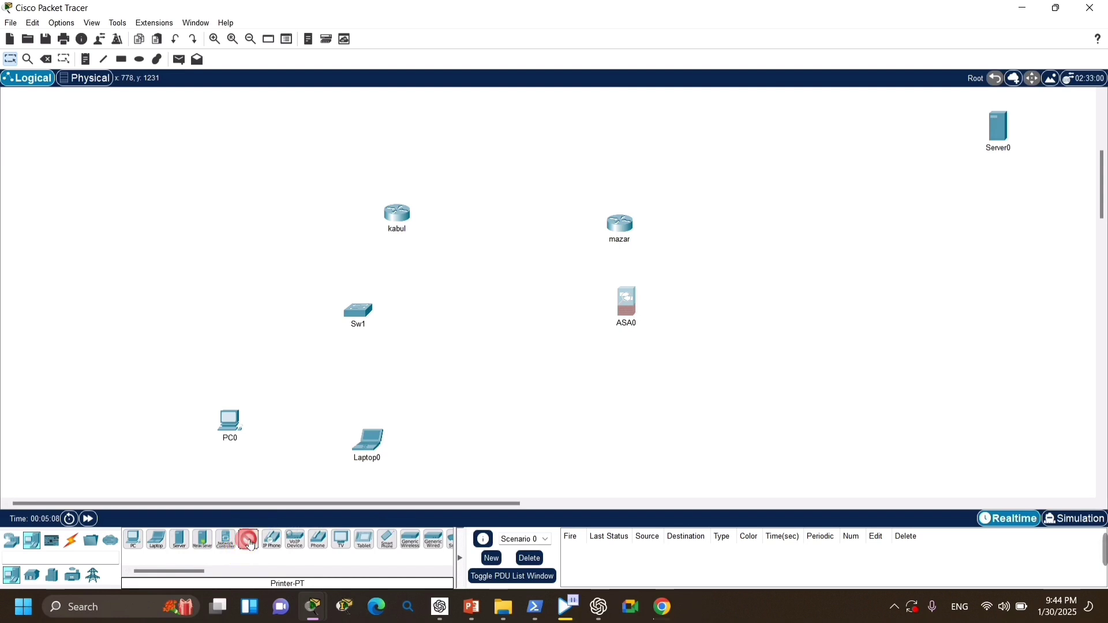
pyautogui.click(522, 396)
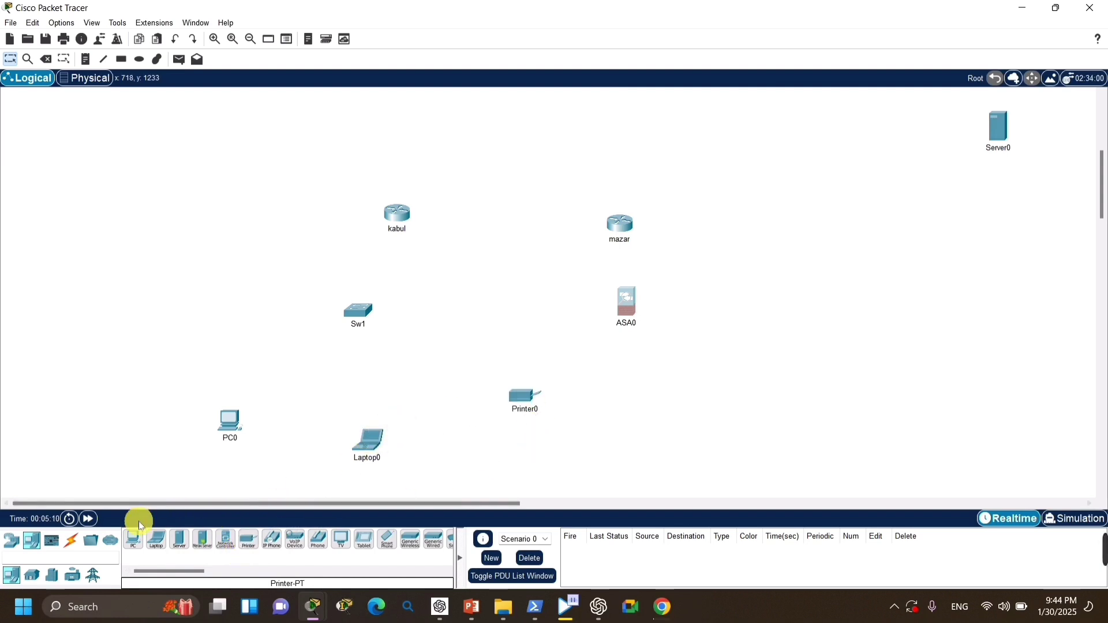
# - Check the Components category and connect the Sw1 switch to the laptop using the automatically chosen connection type
pyautogui.click(53, 543)
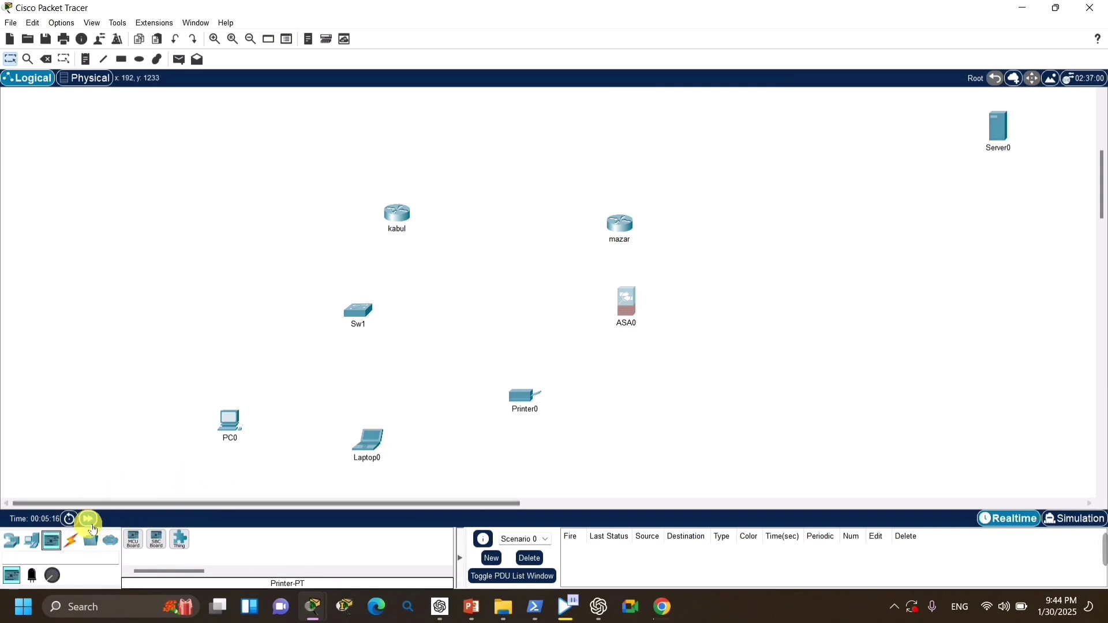
pyautogui.click(72, 541)
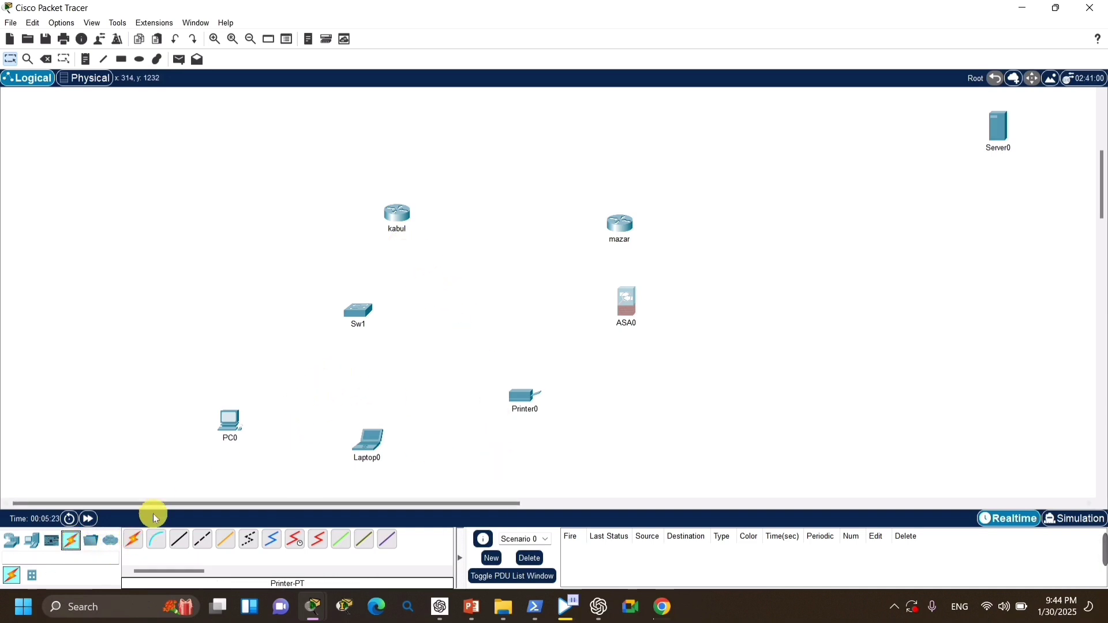
pyautogui.click(137, 544)
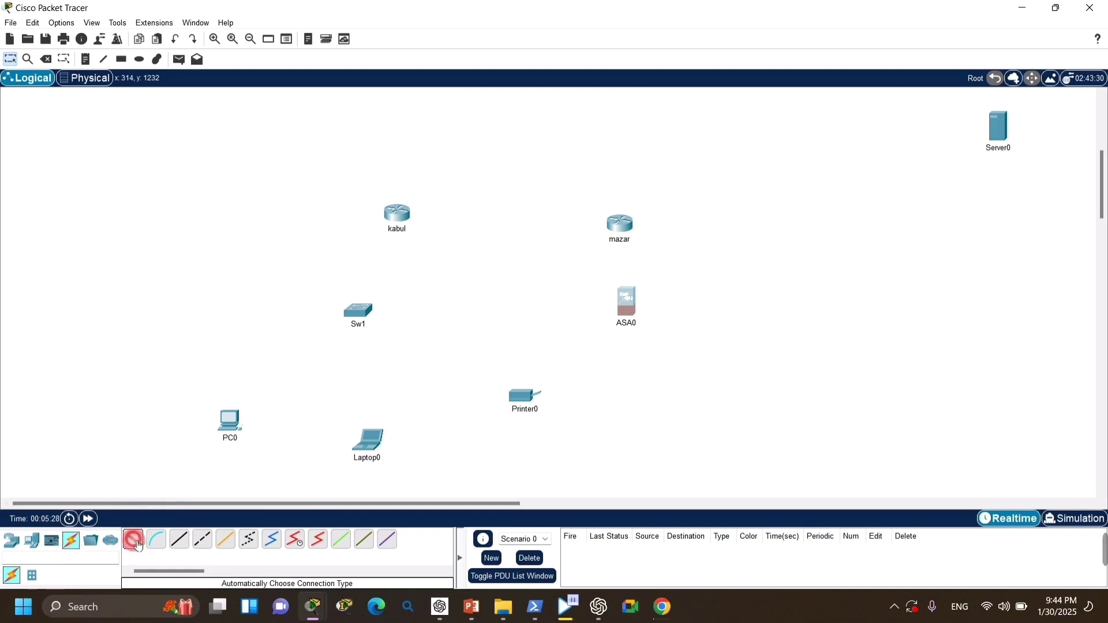
pyautogui.click(366, 319)
pyautogui.click(369, 443)
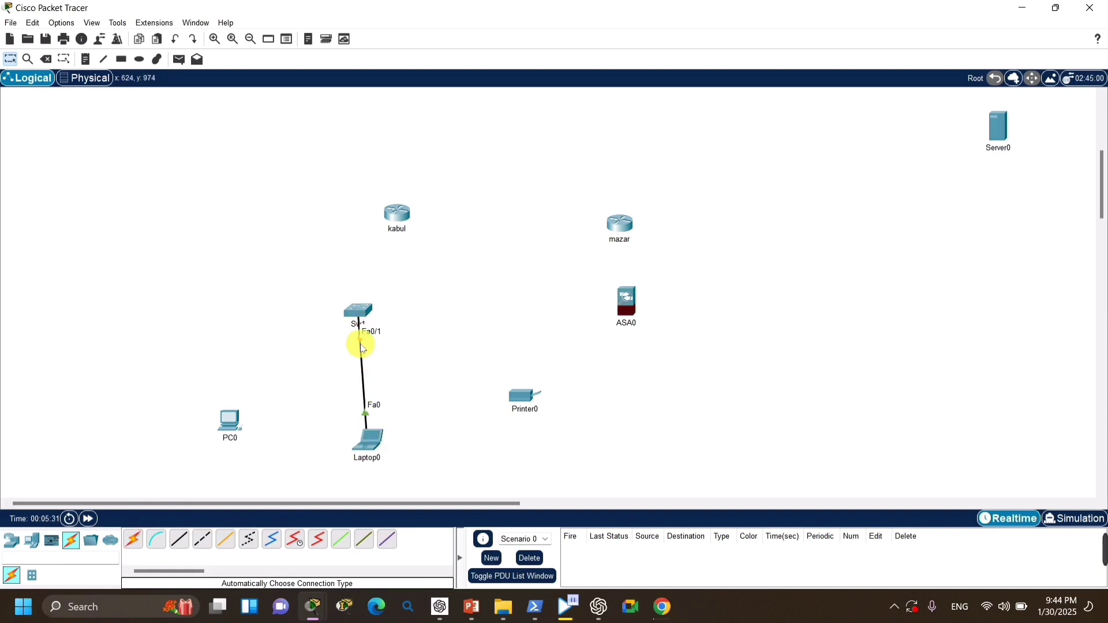
# - Connect the Sw1 switch to the printer using the automatically chosen connection type
pyautogui.click(139, 539)
pyautogui.click(136, 539)
pyautogui.click(138, 539)
pyautogui.click(358, 311)
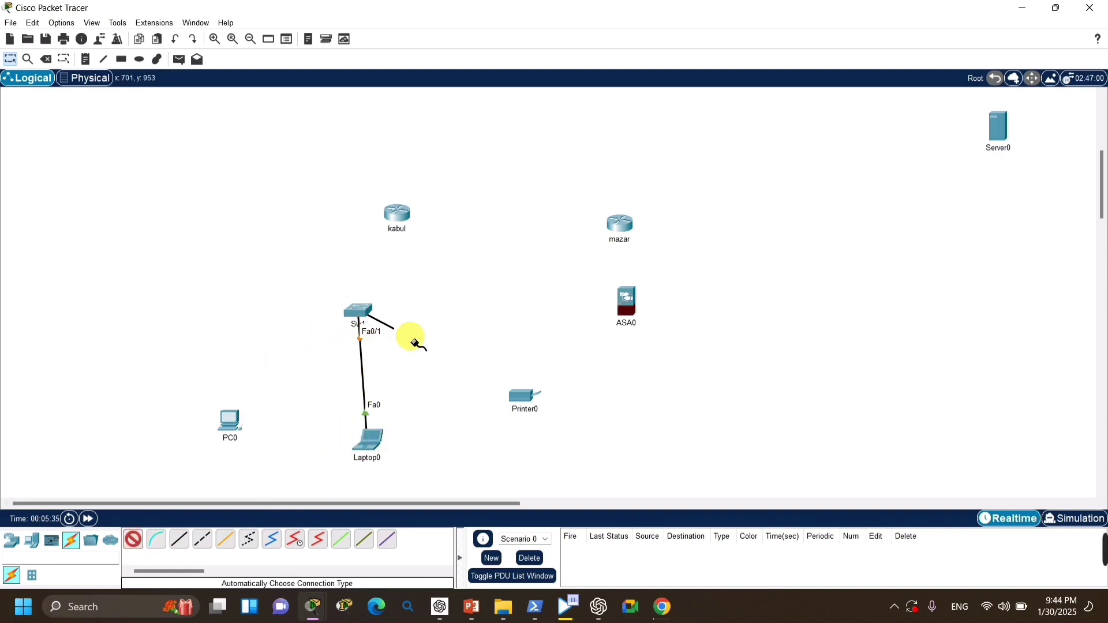
pyautogui.click(523, 394)
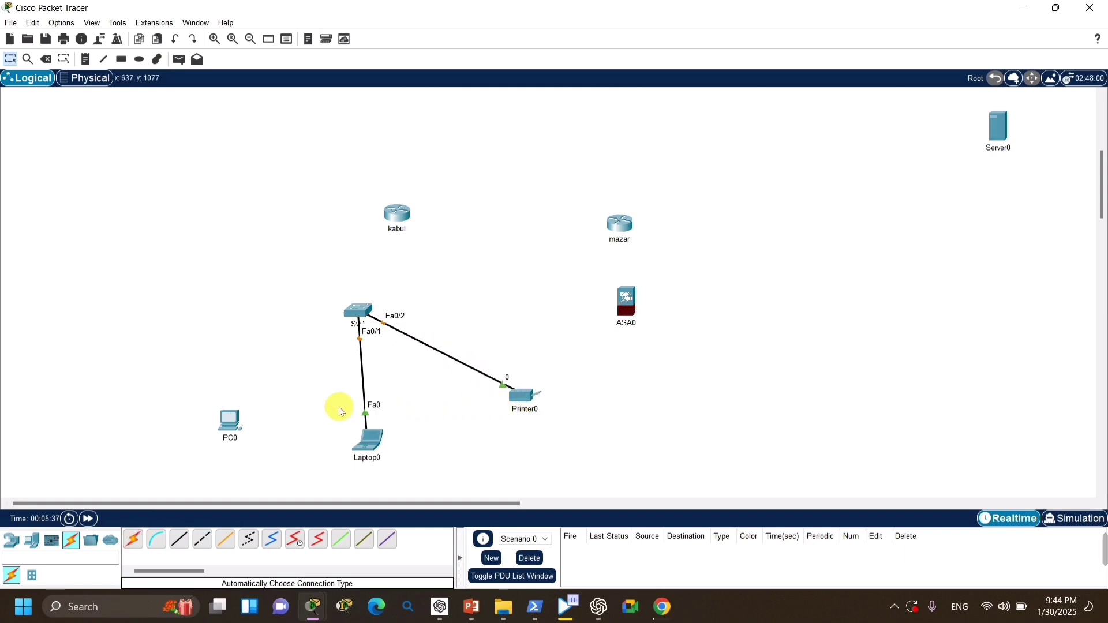
# - Choose the console connection type and move the server between the kabul and mazar routers
pyautogui.click(158, 543)
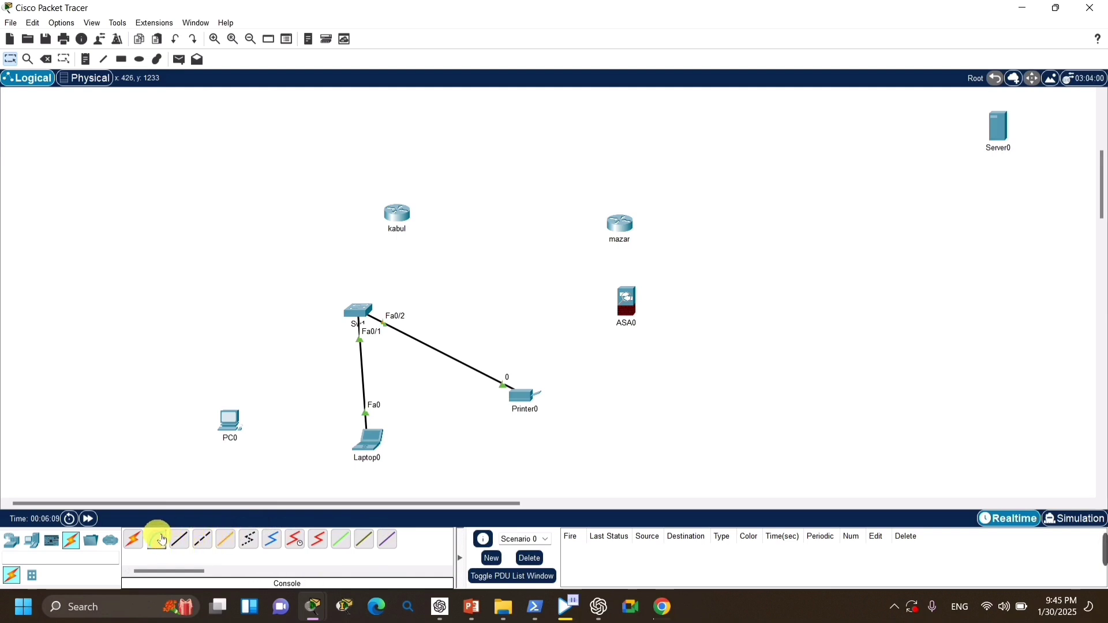
pyautogui.click(162, 540)
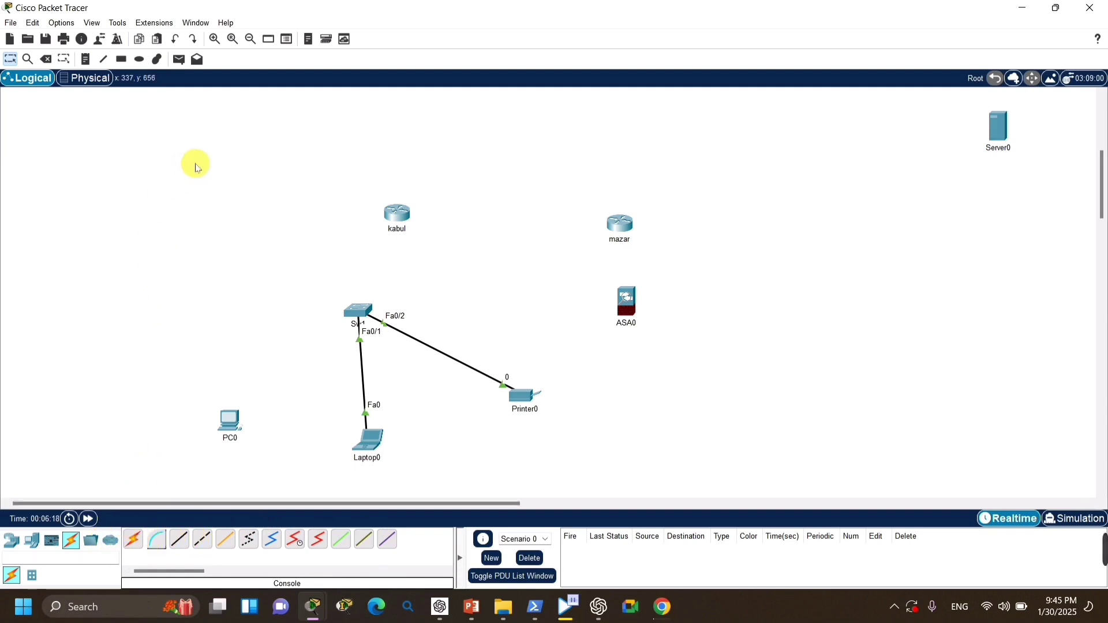
pyautogui.moveTo(975, 138); pyautogui.dragTo(472, 231)
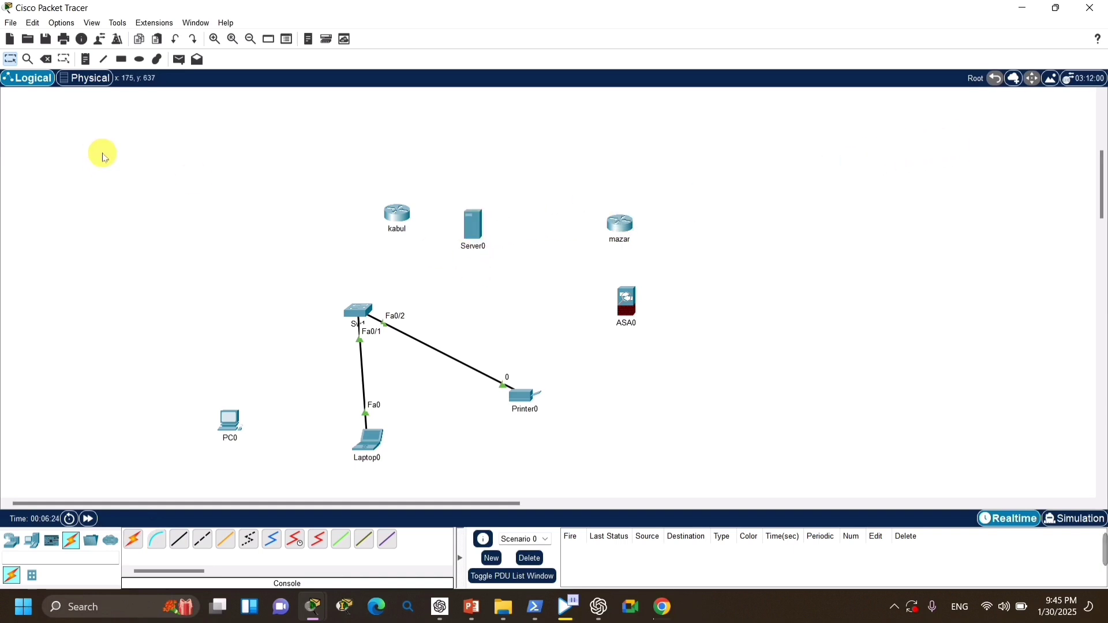
# - Delete the kabul router from the workspace
pyautogui.click(395, 220)
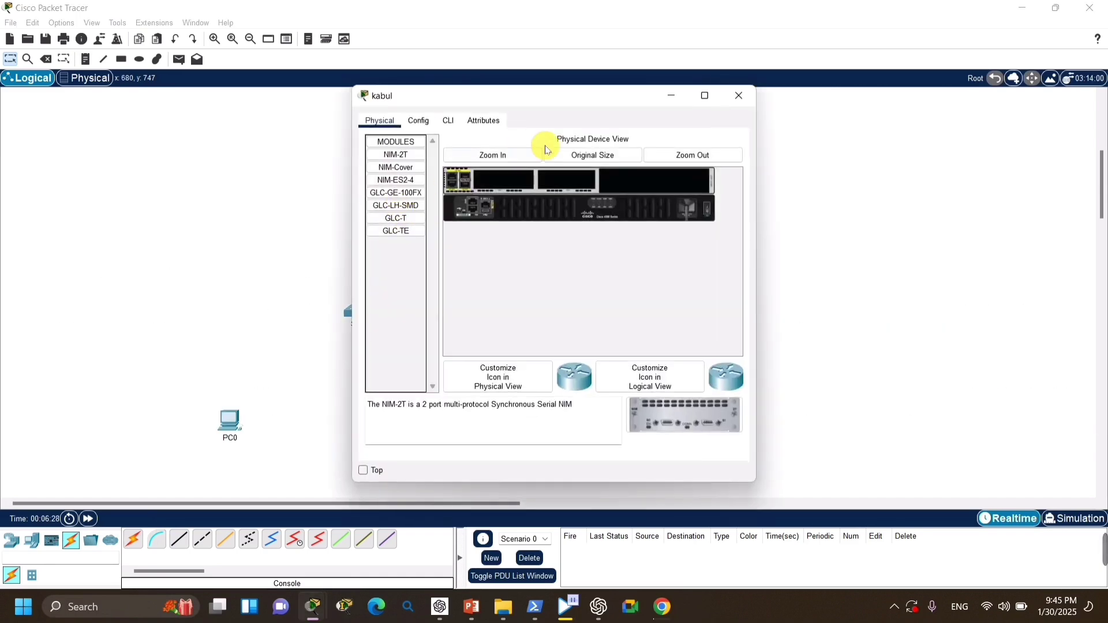
pyautogui.click(725, 104)
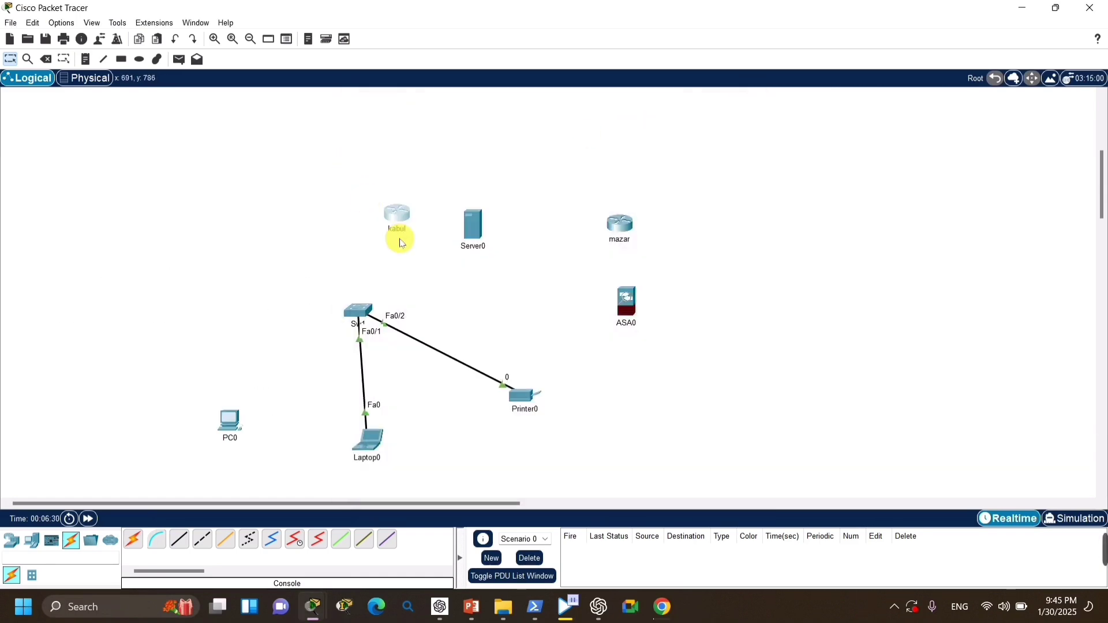
pyautogui.press('Delete')
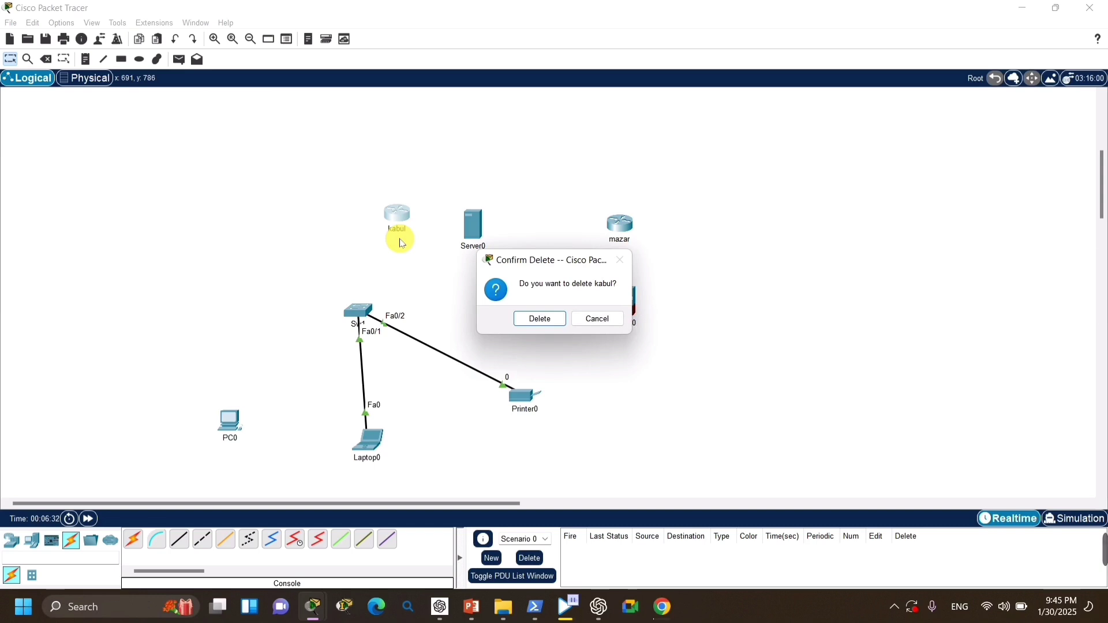
pyautogui.press('Return')
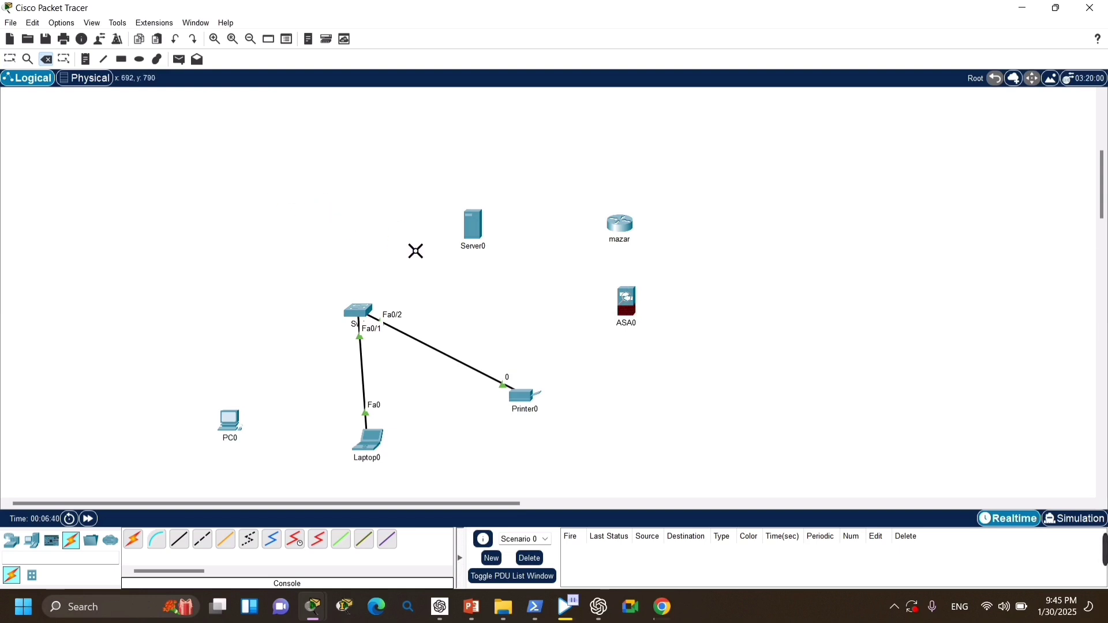
pyautogui.press('Escape')
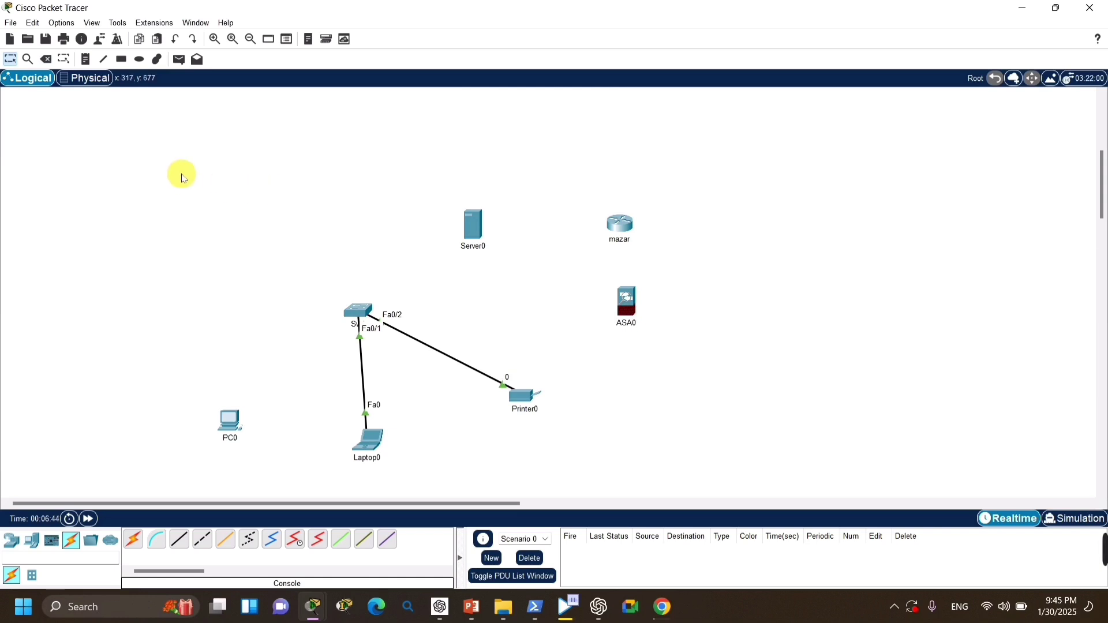
# - Select all the remaining devices together and delete them to clear the workspace
pyautogui.moveTo(143, 116); pyautogui.dragTo(785, 468)
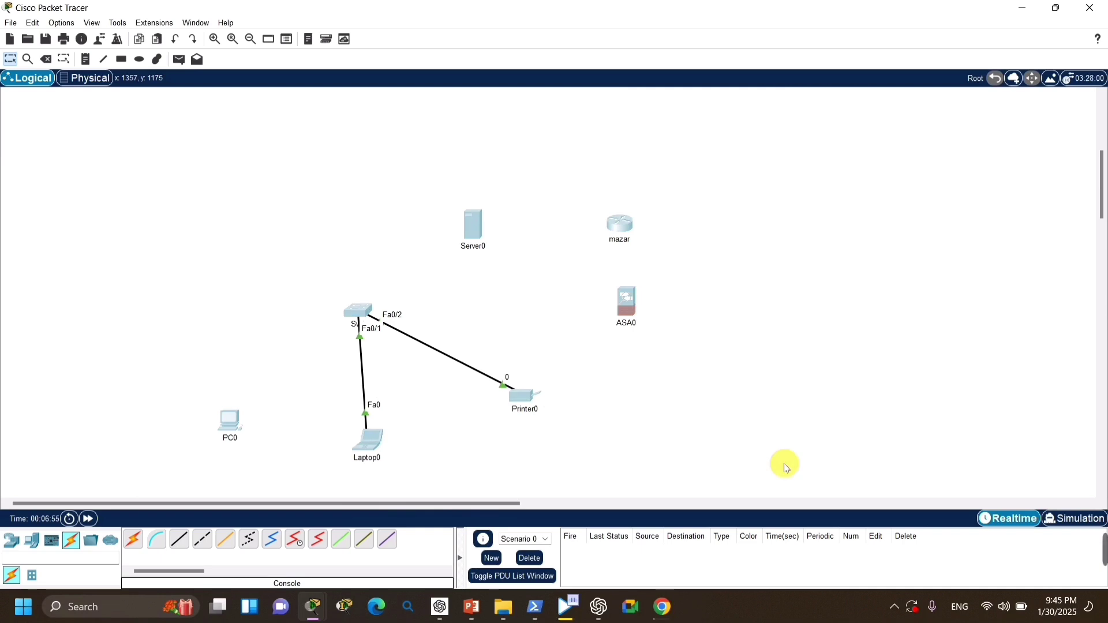
pyautogui.press('Delete')
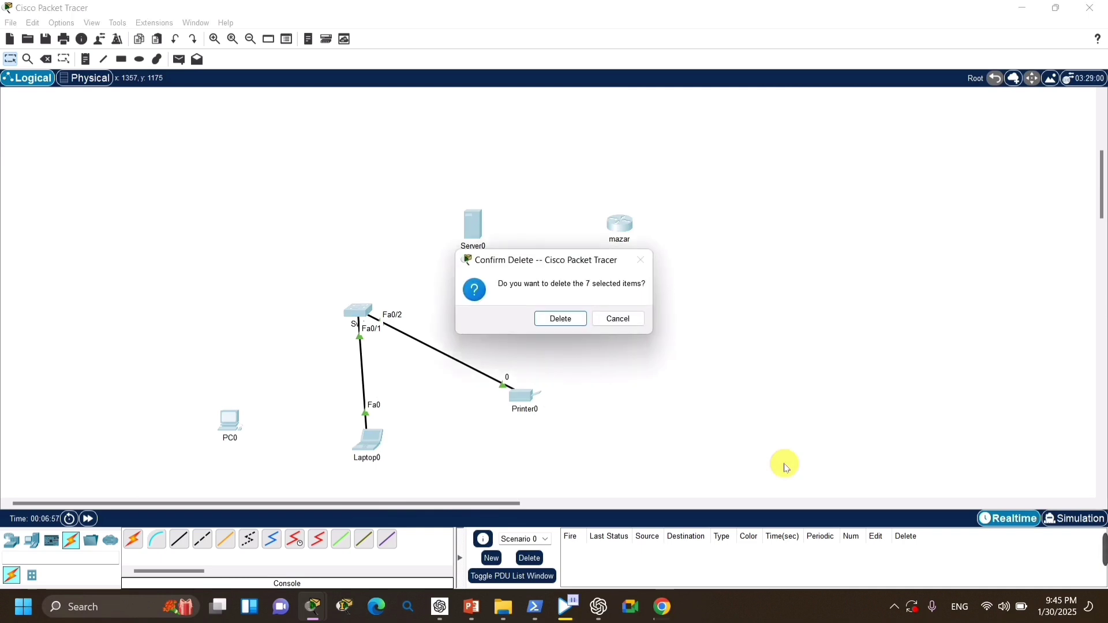
pyautogui.press('Return')
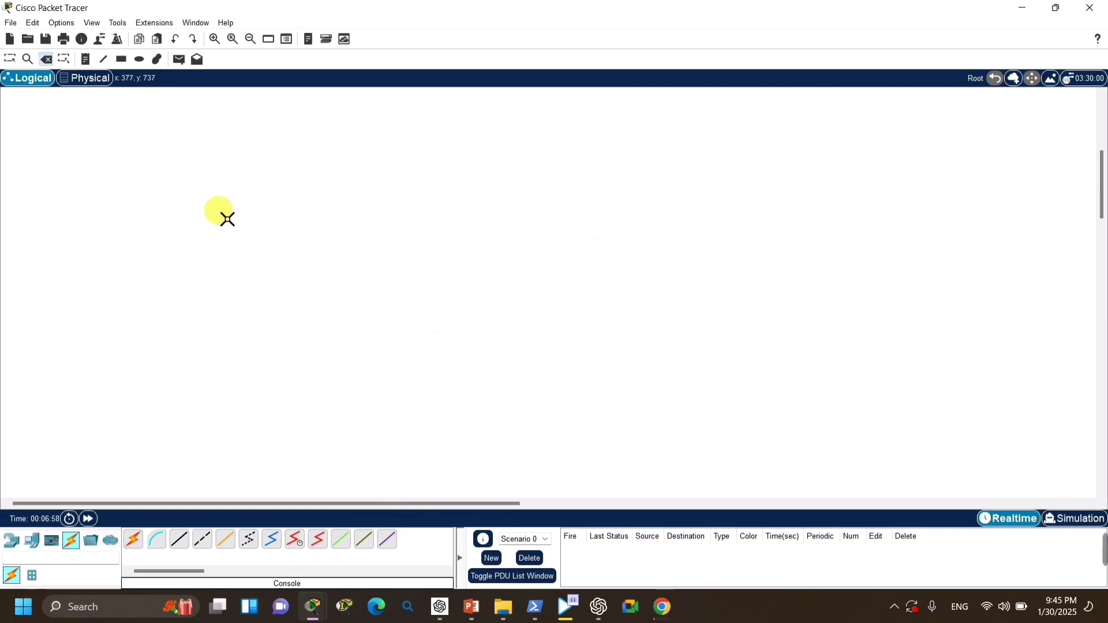
pyautogui.press('Escape')
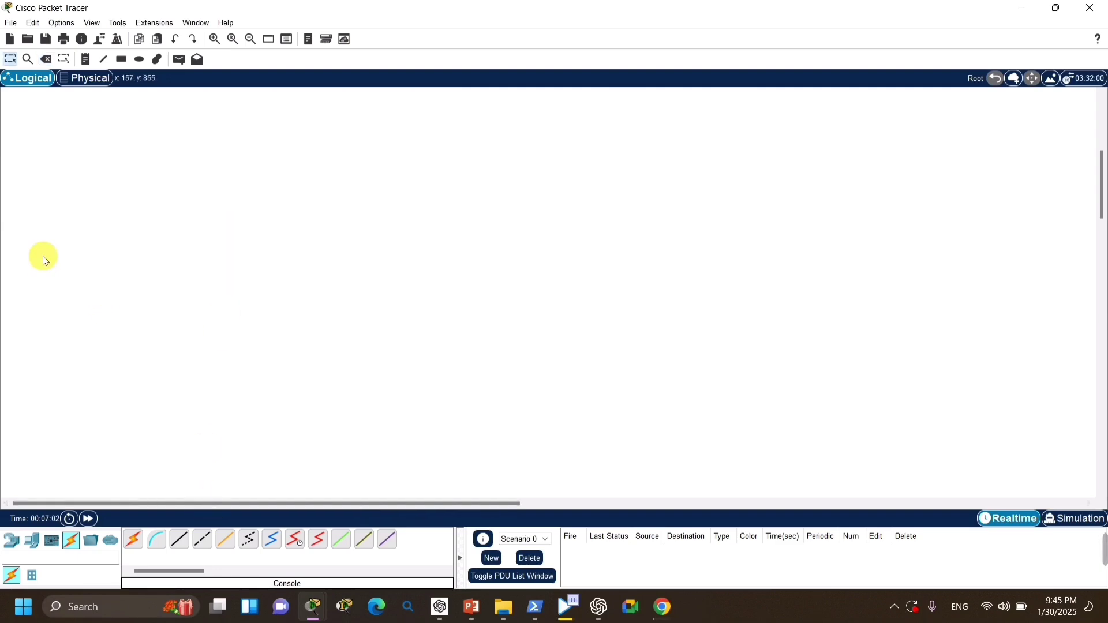
# - Place an ISR4331 router on the empty workspace and a 2960 switch to the right of it
pyautogui.click(13, 539)
pyautogui.click(133, 539)
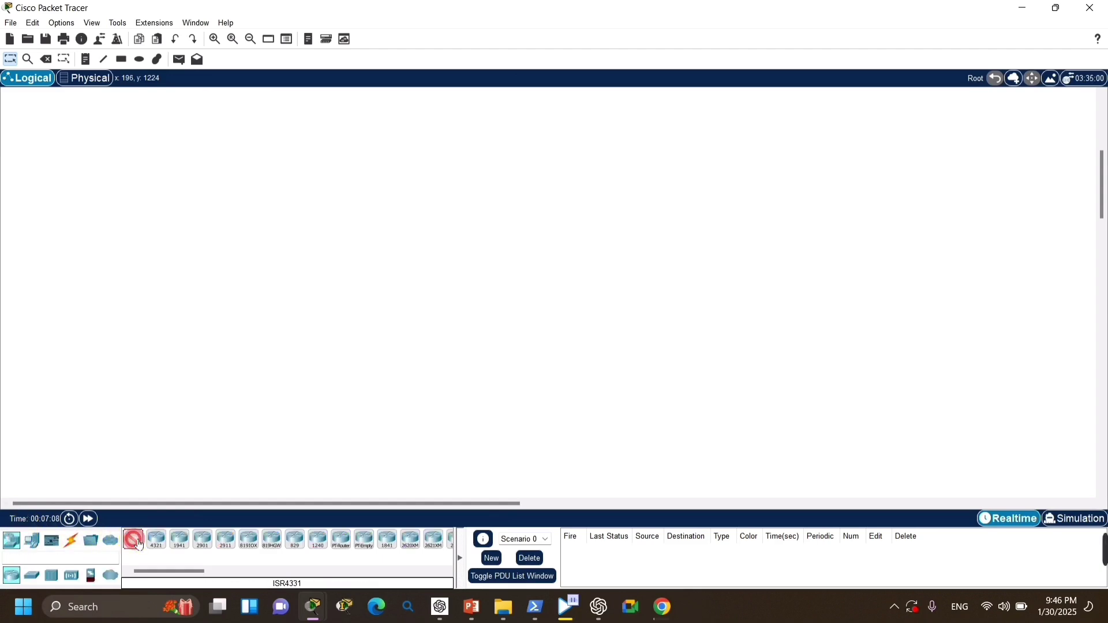
pyautogui.click(335, 200)
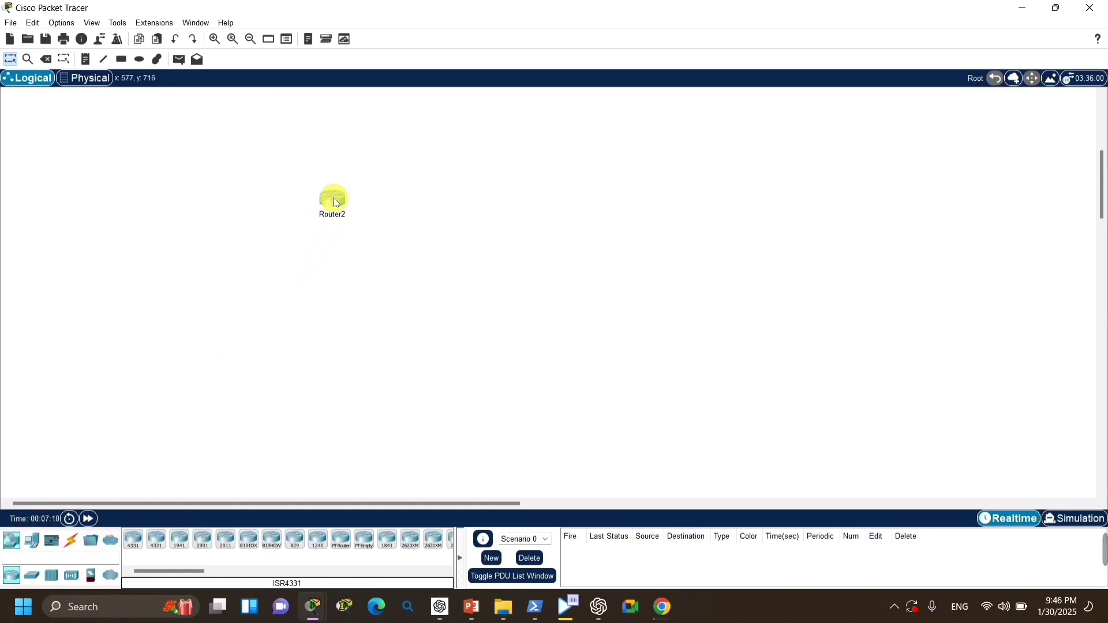
pyautogui.click(43, 584)
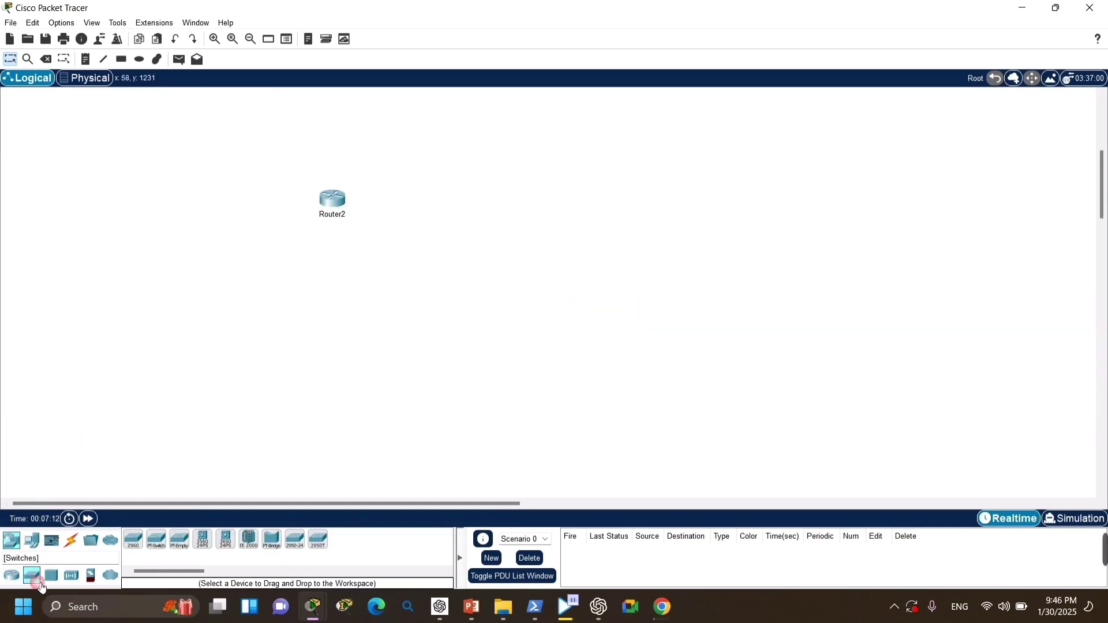
pyautogui.click(134, 539)
pyautogui.click(506, 219)
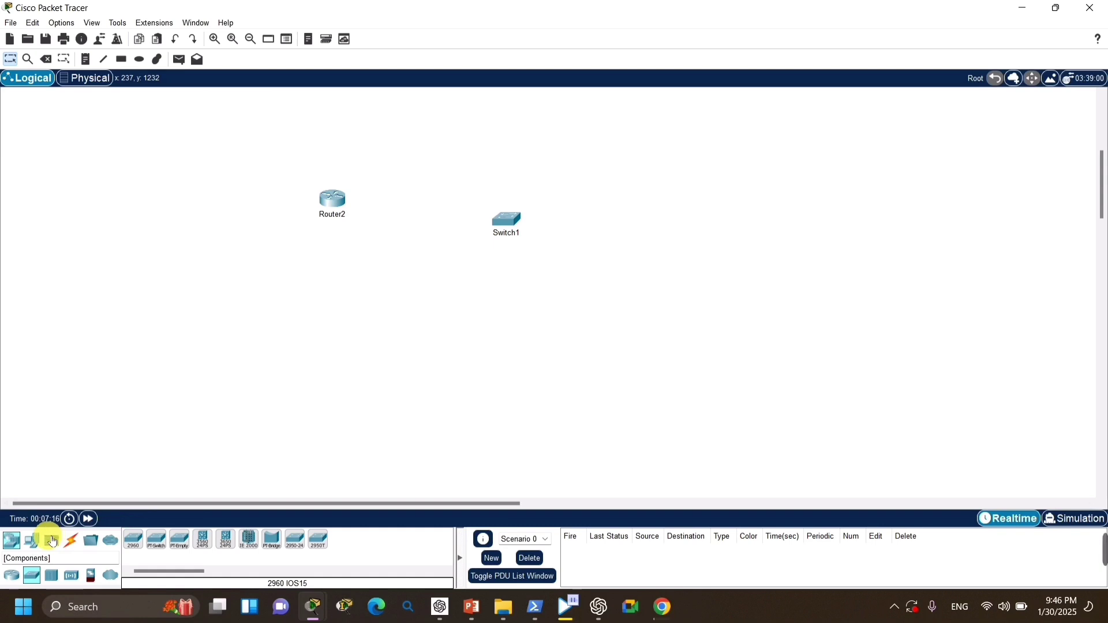
# - Add a PC from End Devices below the router and a server to the right of the PC
pyautogui.click(24, 542)
pyautogui.click(29, 542)
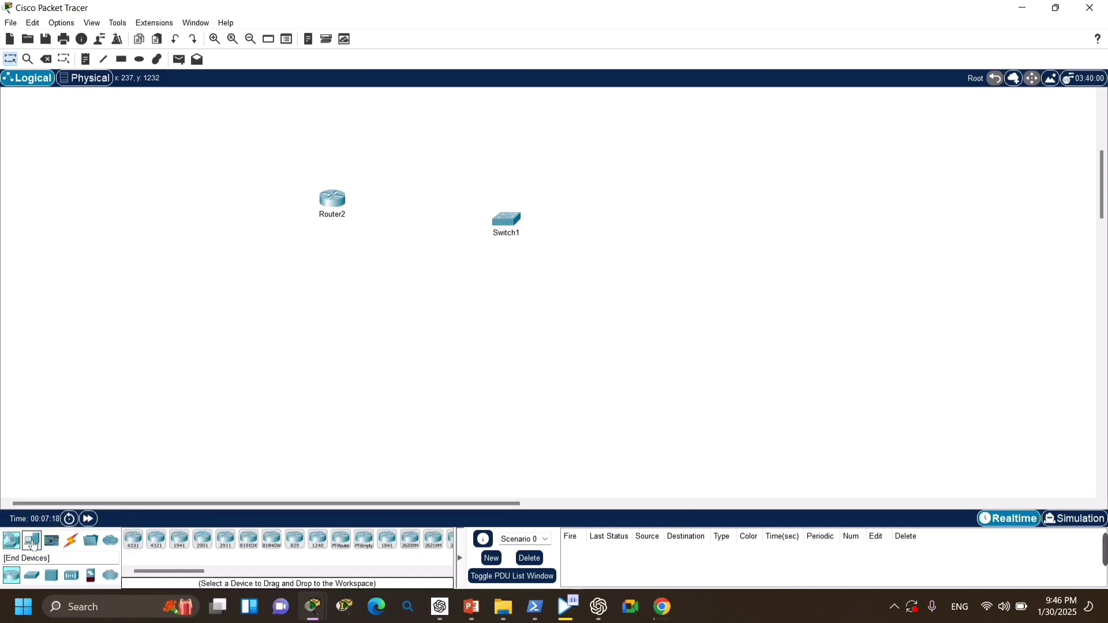
pyautogui.click(32, 542)
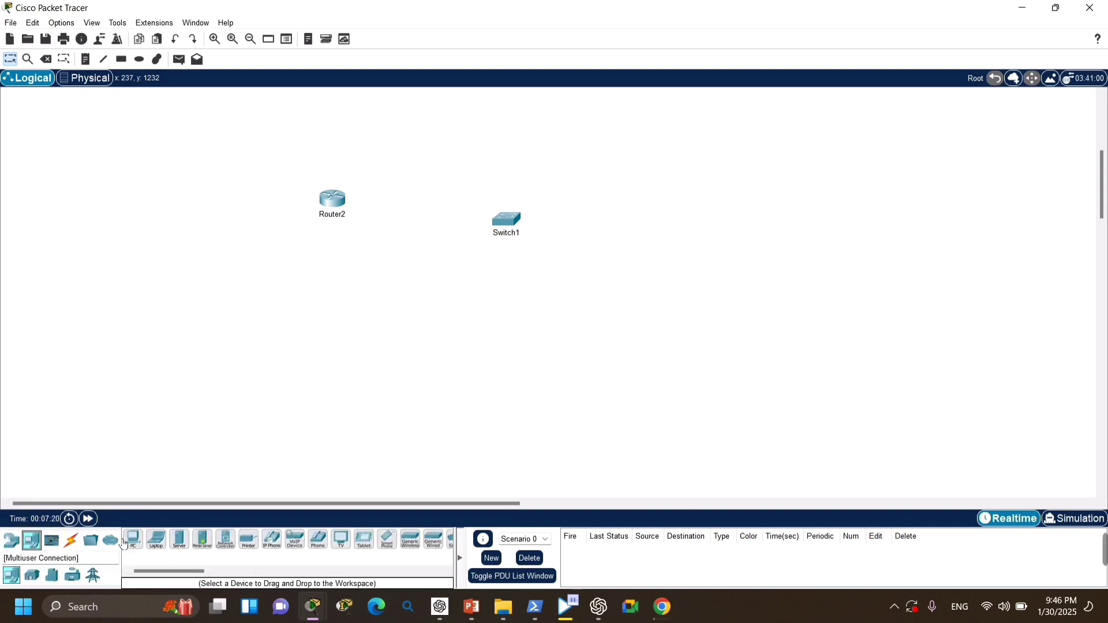
pyautogui.click(133, 539)
pyautogui.click(346, 361)
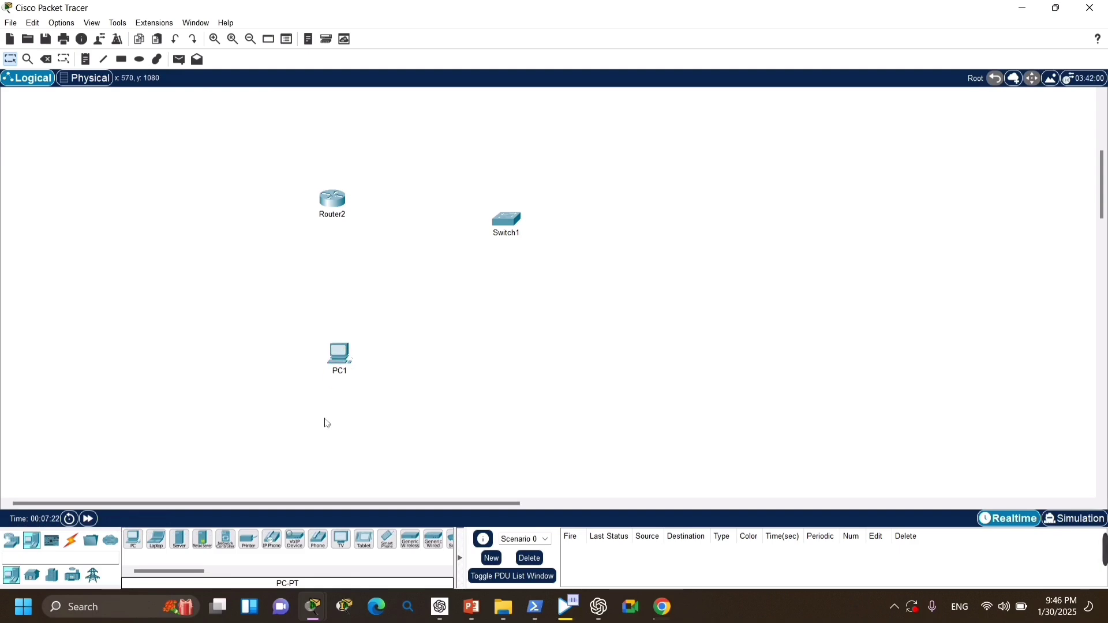
pyautogui.click(186, 550)
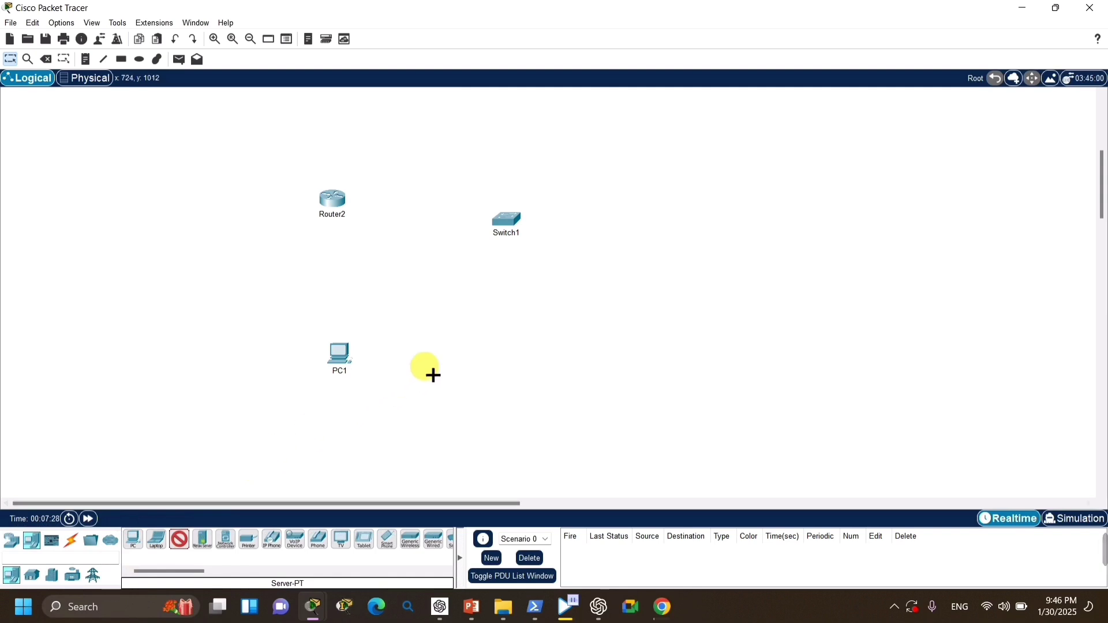
pyautogui.click(482, 363)
# - Rearrange the devices with the switch directly below the router, the PC below the switch and the server to the router's upper right
pyautogui.moveTo(507, 225); pyautogui.dragTo(305, 273)
pyautogui.moveTo(345, 355); pyautogui.dragTo(271, 377)
pyautogui.moveTo(482, 353); pyautogui.dragTo(598, 121)
pyautogui.click(331, 314)
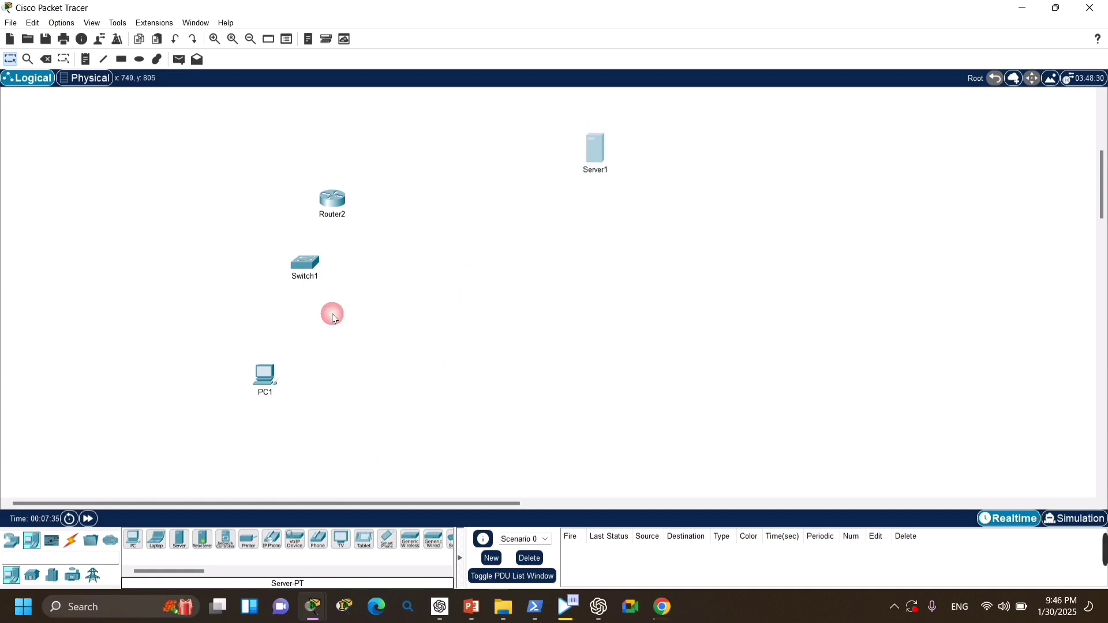
pyautogui.click(177, 263)
pyautogui.moveTo(48, 124); pyautogui.dragTo(817, 451)
pyautogui.click(242, 203)
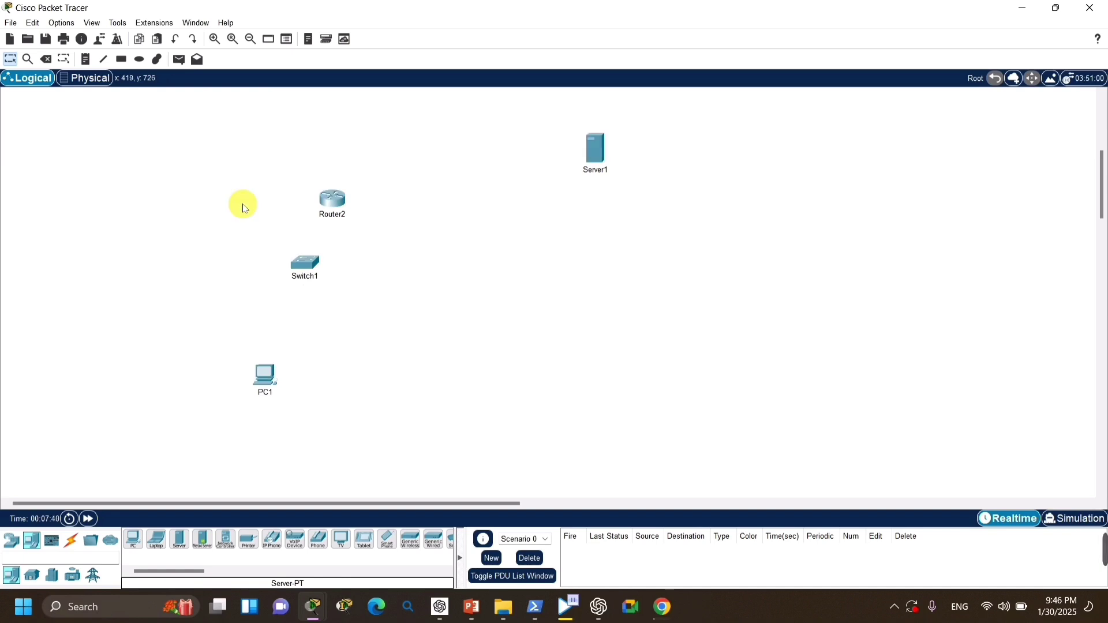
pyautogui.moveTo(79, 96); pyautogui.dragTo(638, 434)
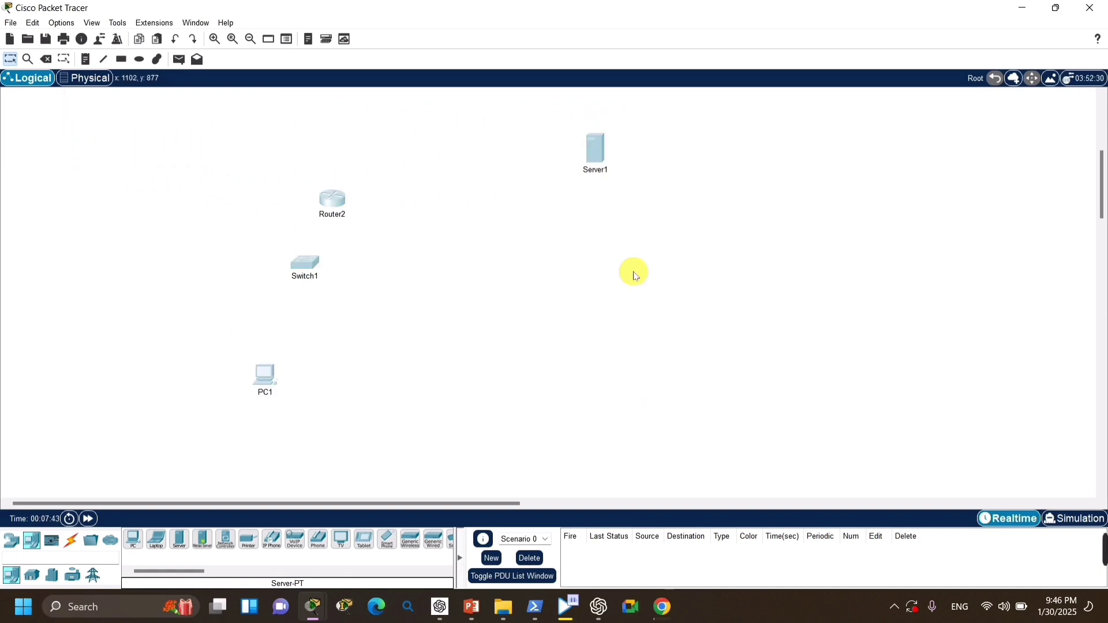
pyautogui.click(227, 279)
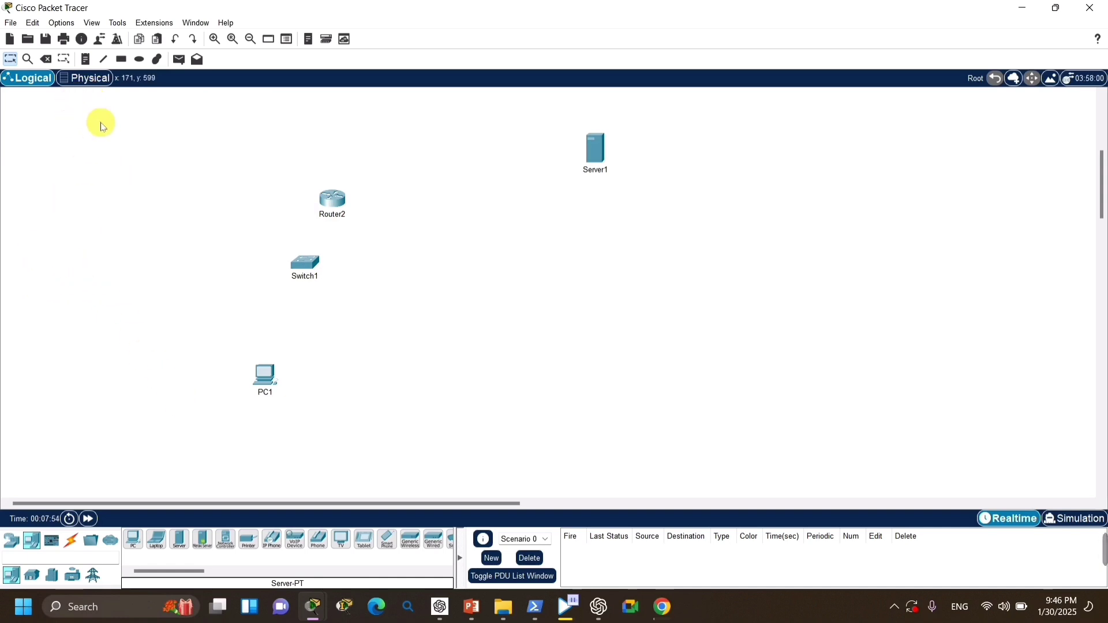
# - Switch to the Physical workspace and go through Home City and the Corporate Office into the Main Wiring Closet
pyautogui.click(95, 85)
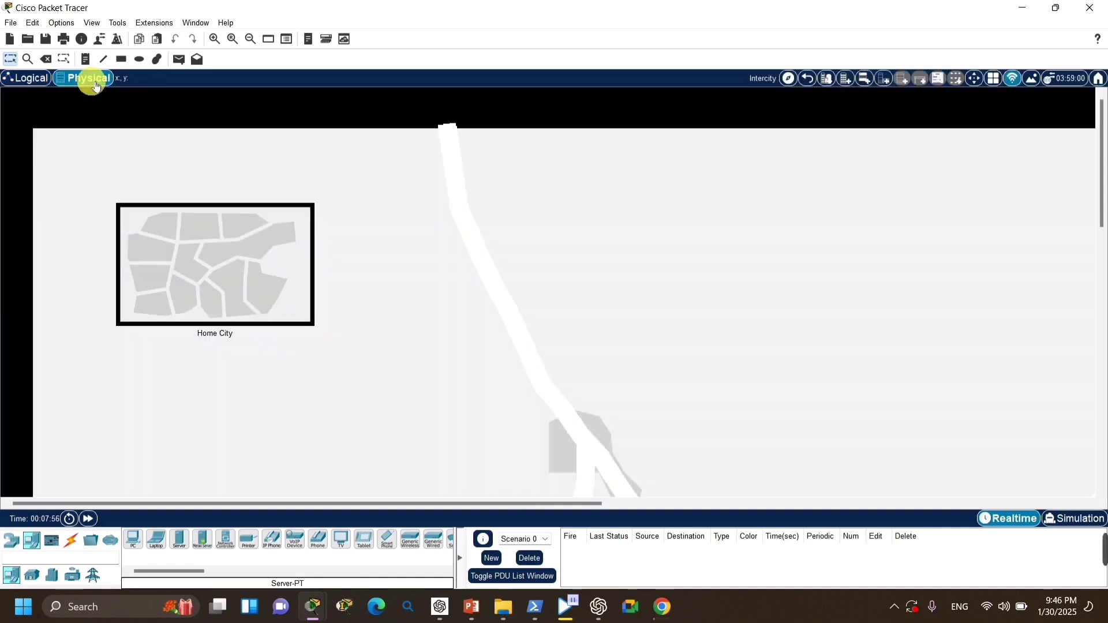
pyautogui.click(176, 279)
pyautogui.click(157, 221)
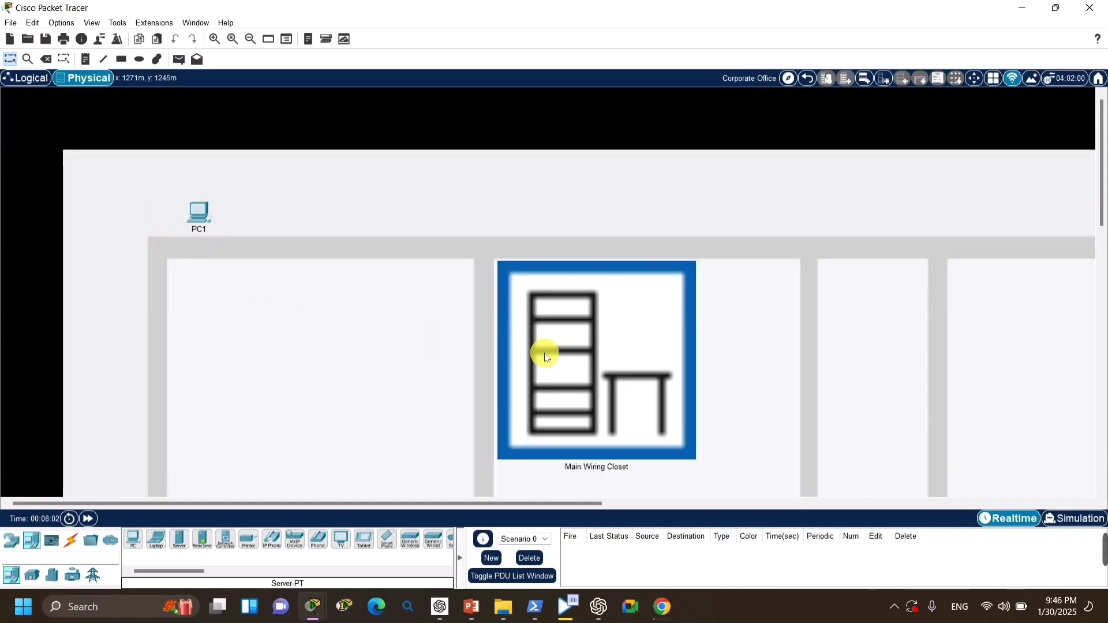
pyautogui.click(604, 397)
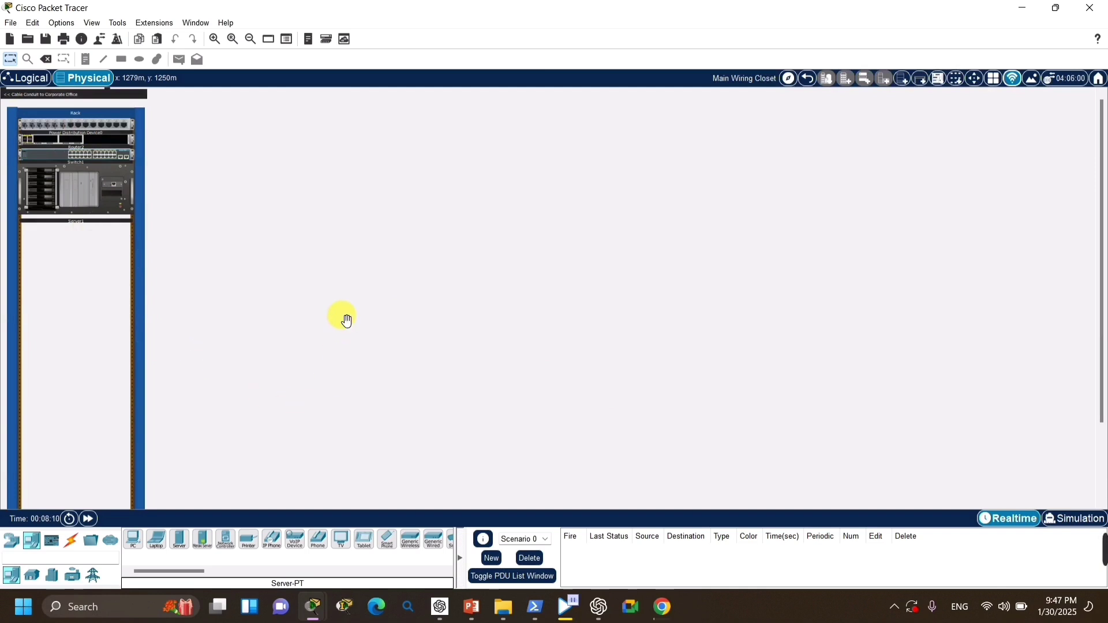
# - Examine the rack in the wiring closet up close, including the port details of its mounted router, switch and server
pyautogui.scroll(2, 342, 319)
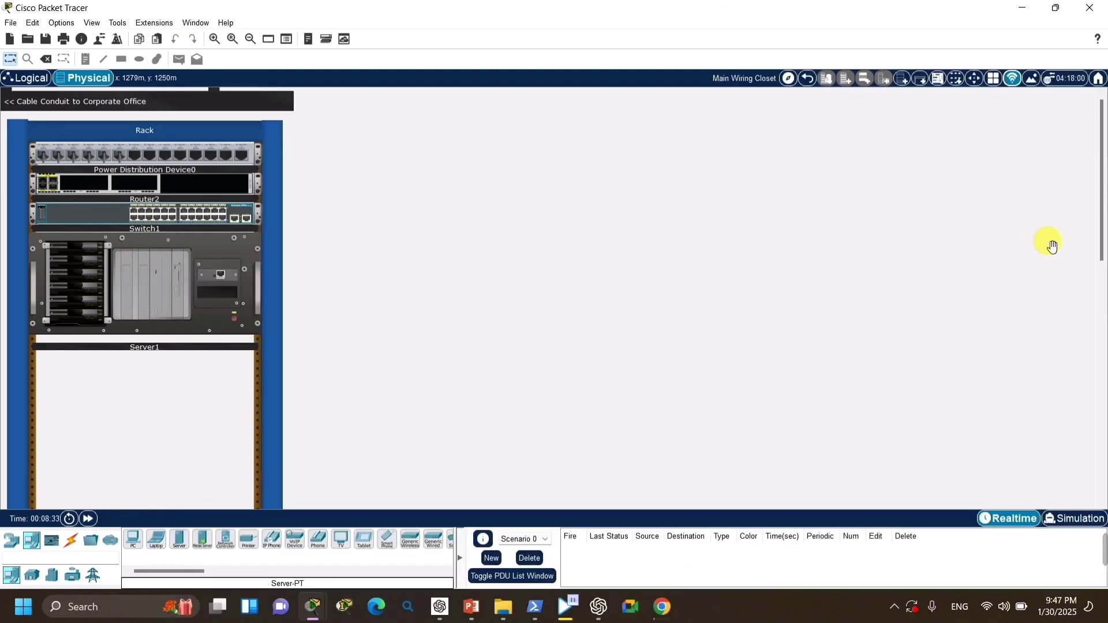
pyautogui.scroll(1, 1048, 241)
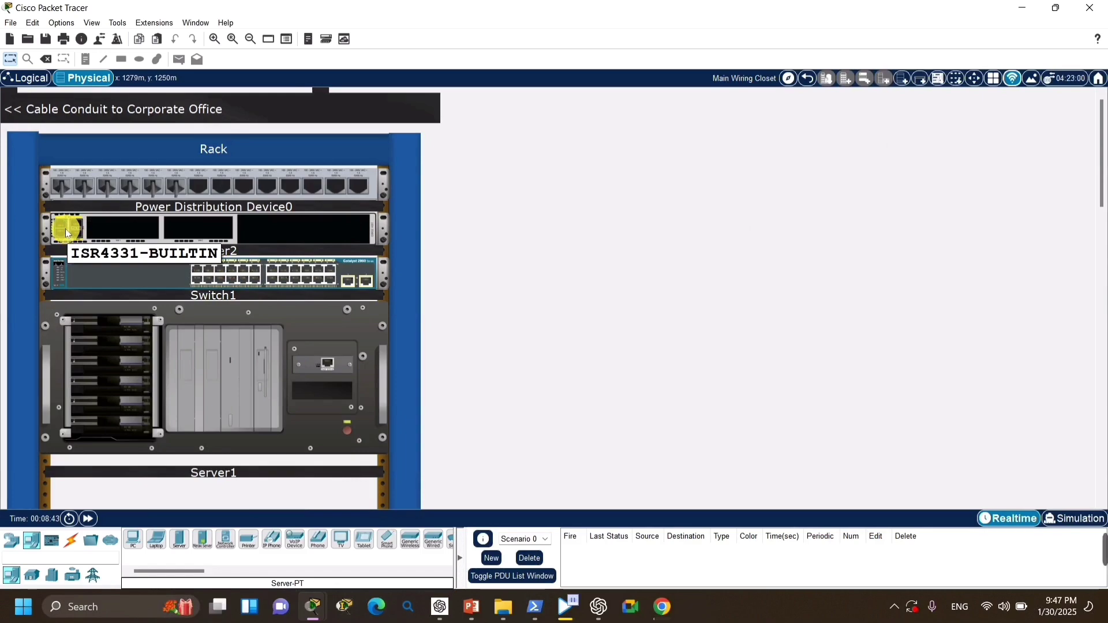
pyautogui.moveTo(82, 230)
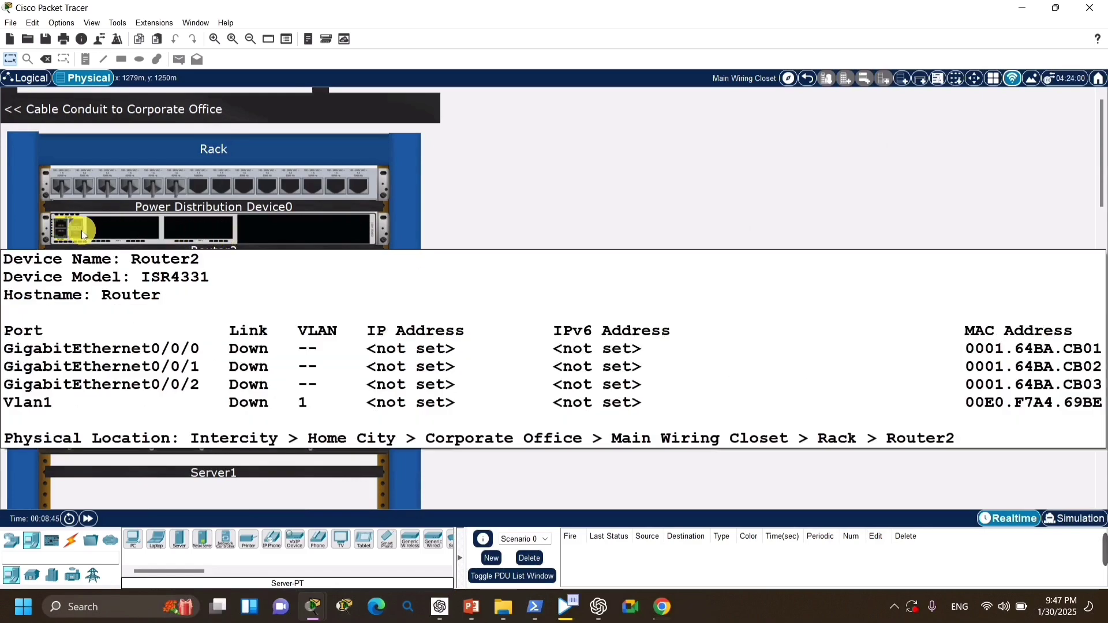
pyautogui.moveTo(181, 277)
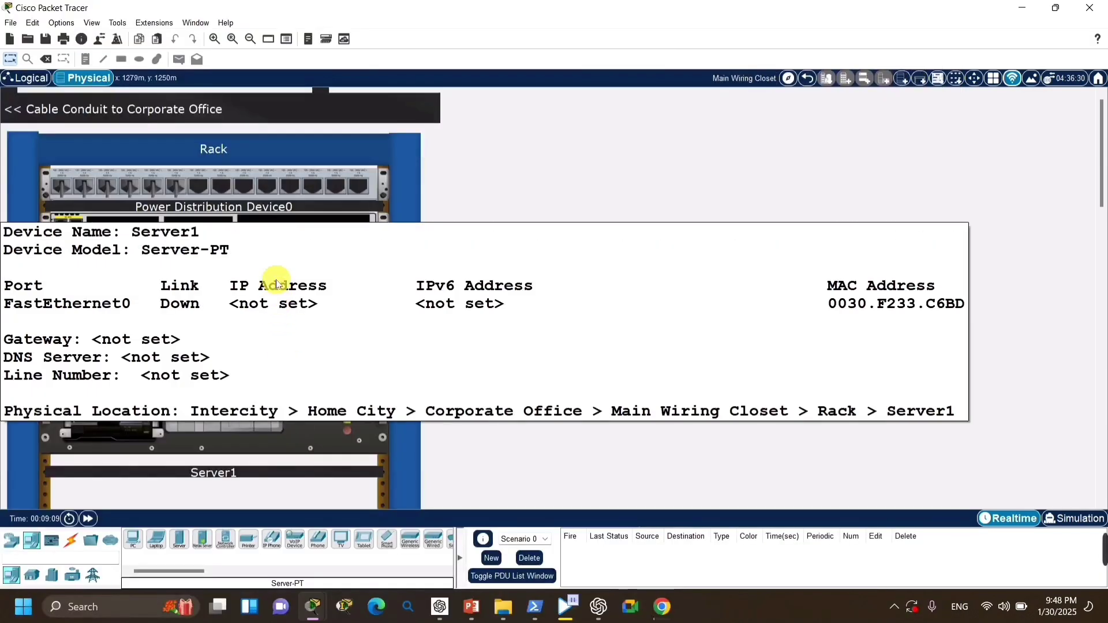
pyautogui.moveTo(268, 273)
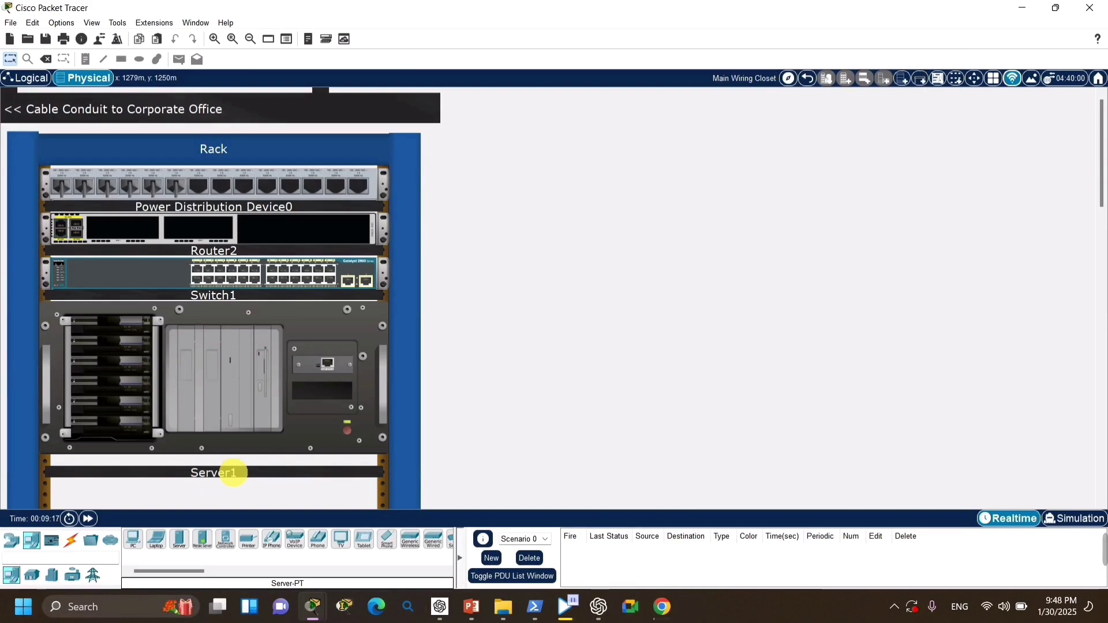
# - Rename the server mounted in the rack as "server 0"
pyautogui.click(228, 472)
pyautogui.press('BackSpace')
pyautogui.press('BackSpace')
pyautogui.press('BackSpace')
pyautogui.press('BackSpace')
pyautogui.press('BackSpace')
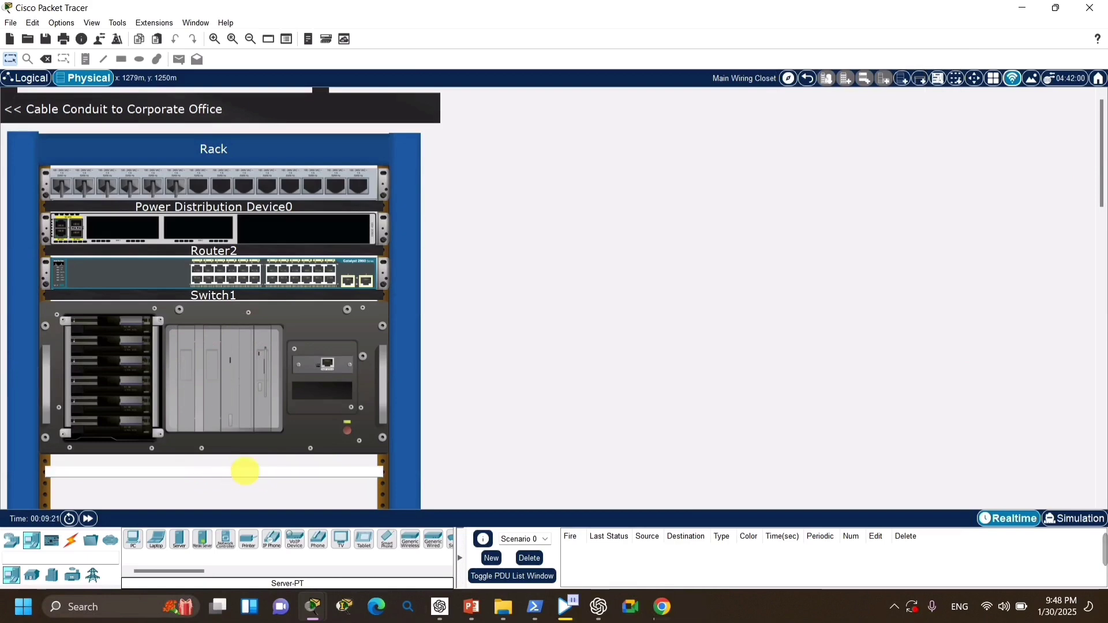
pyautogui.write('setrver')
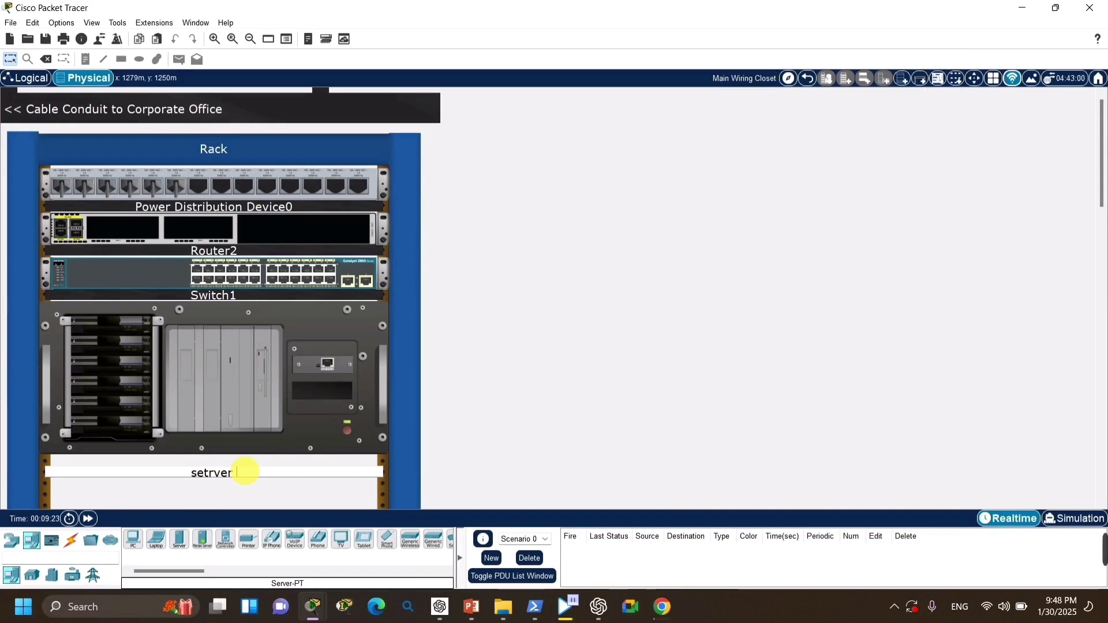
pyautogui.press('BackSpace')
pyautogui.press('BackSpace')
pyautogui.press('BackSpace')
pyautogui.press('BackSpace')
pyautogui.press('BackSpace')
pyautogui.write('ver 0')
pyautogui.press('Return')
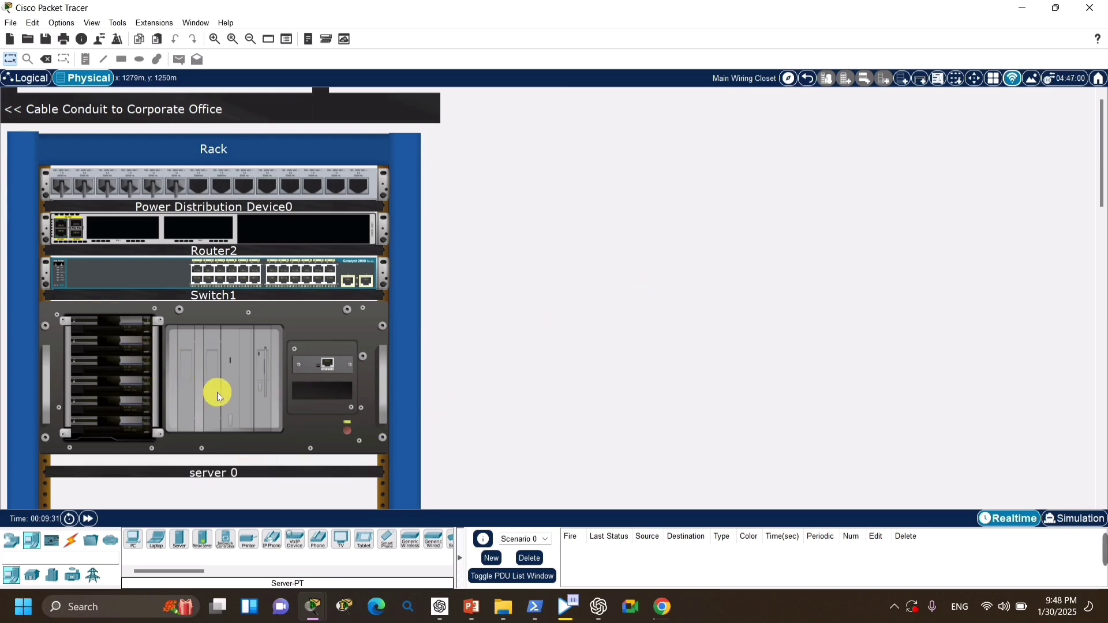
# - Examine the attributes of server 0 in the rack, including its cost, power source and rack units, and close its device window
pyautogui.scroll(-1, 258, 361)
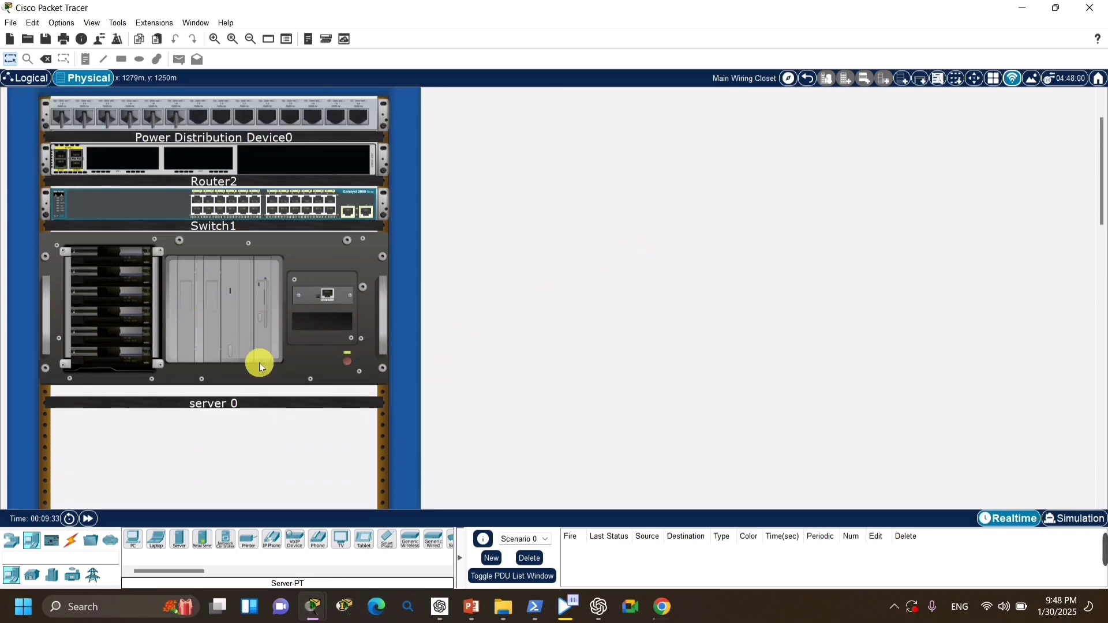
pyautogui.scroll(-1, 258, 362)
pyautogui.scroll(2, 259, 369)
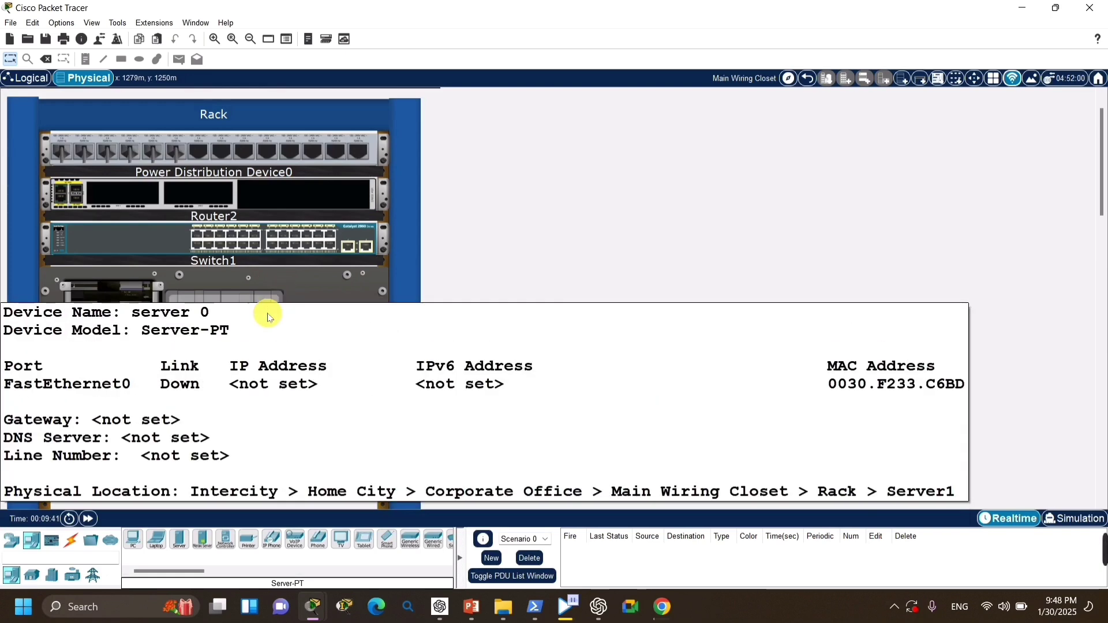
pyautogui.moveTo(233, 275)
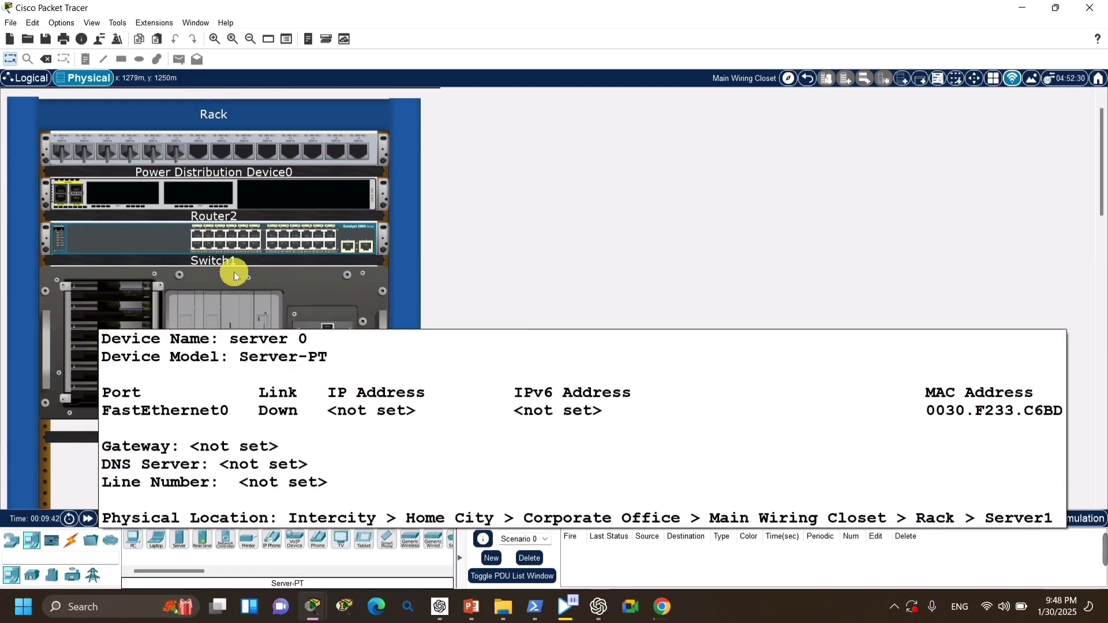
pyautogui.click(278, 282)
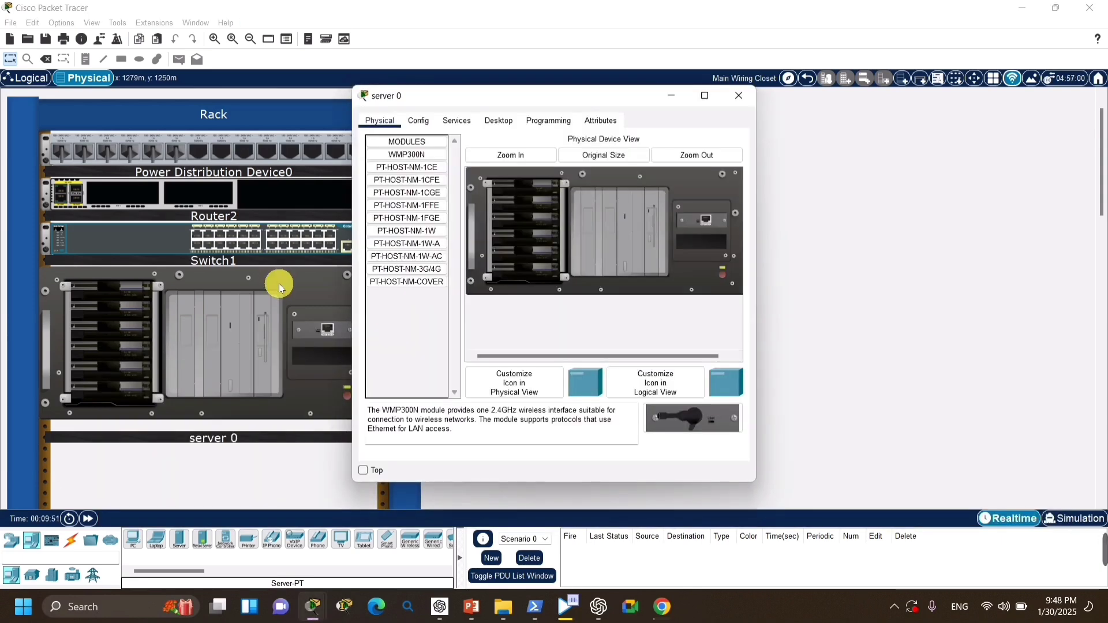
pyautogui.click(598, 120)
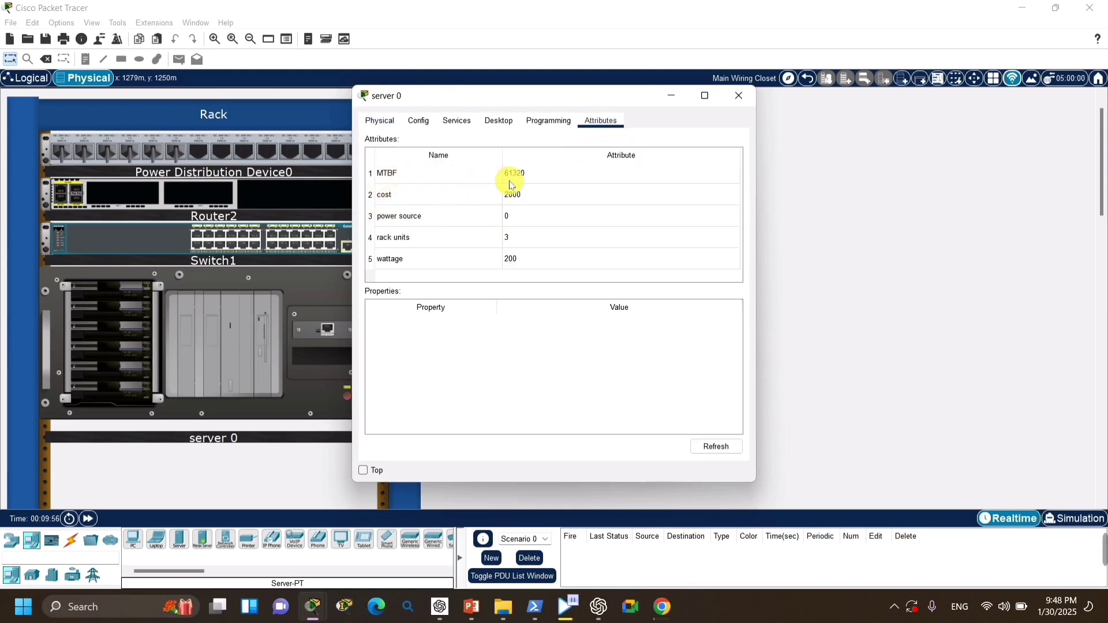
pyautogui.click(390, 198)
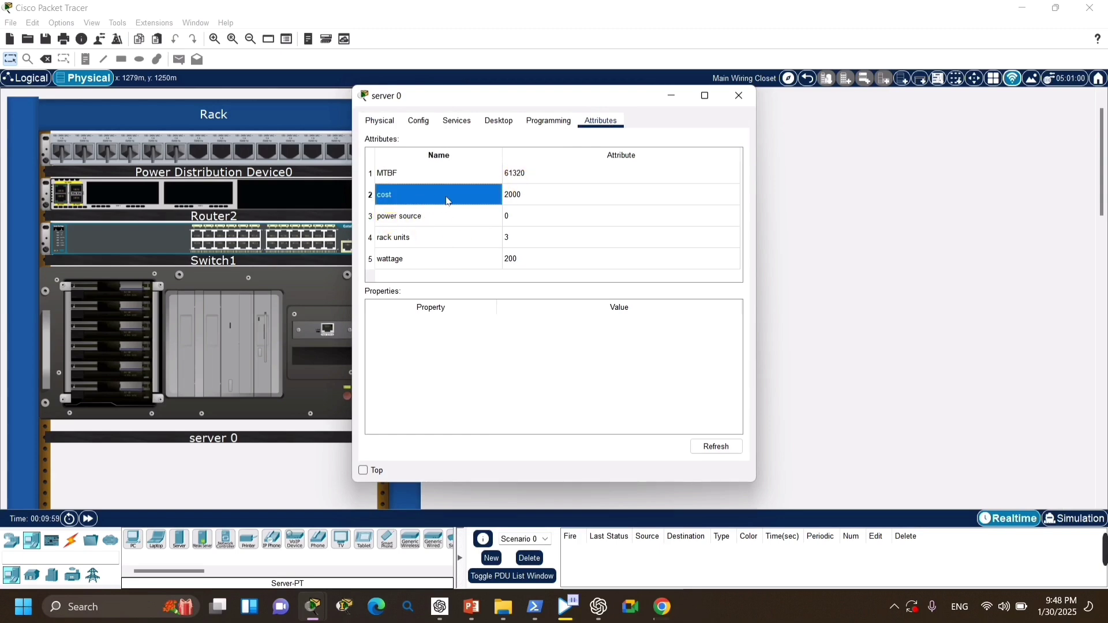
pyautogui.click(512, 199)
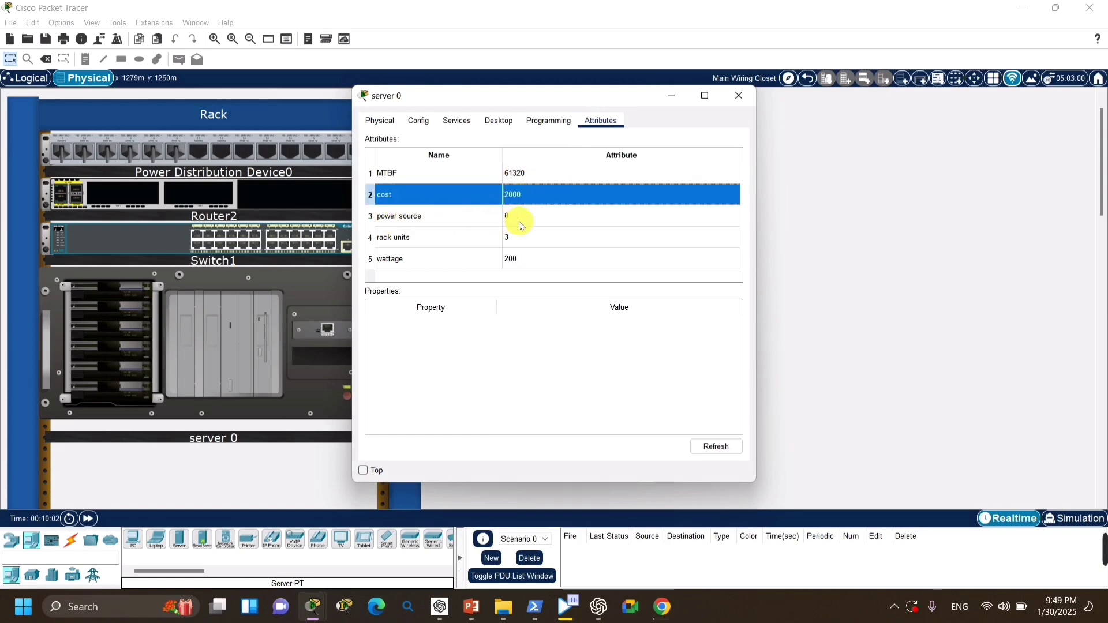
pyautogui.click(410, 218)
pyautogui.click(518, 219)
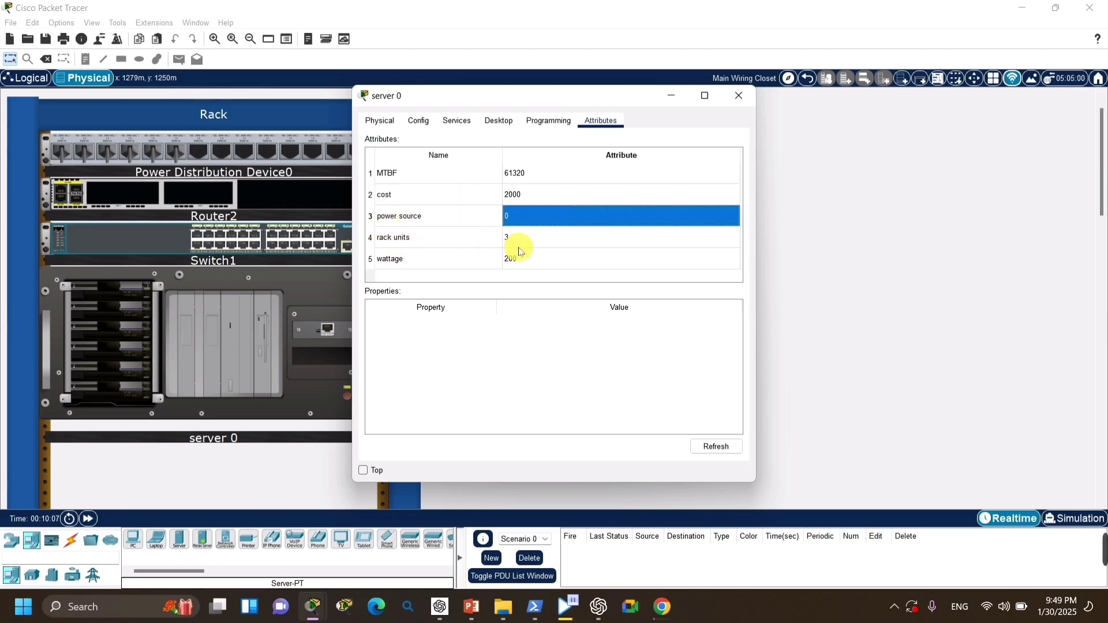
pyautogui.click(500, 239)
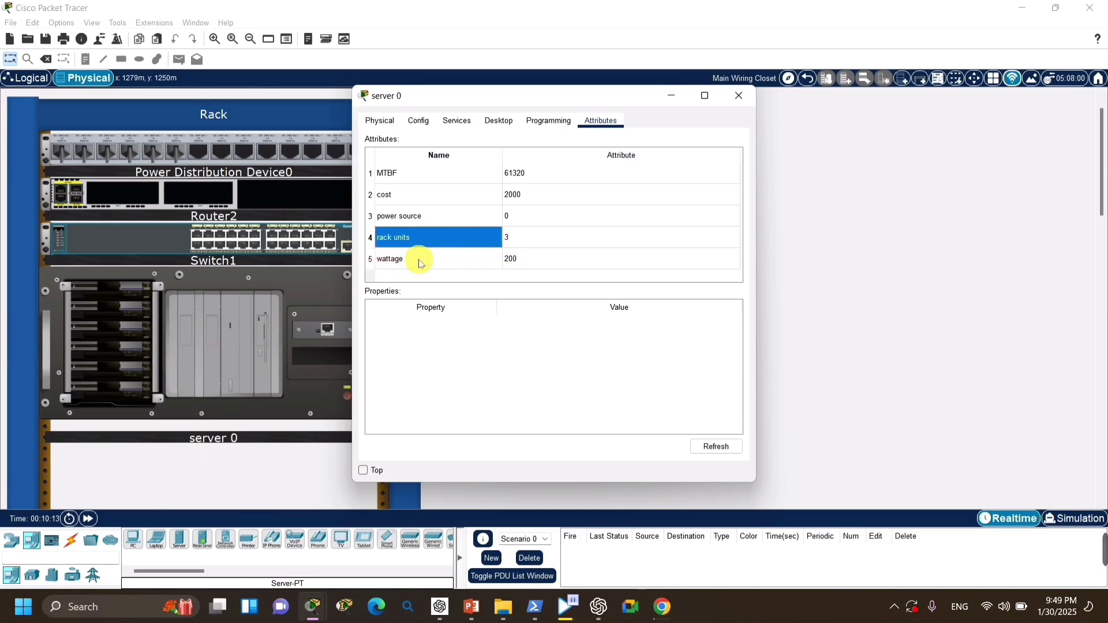
pyautogui.click(738, 98)
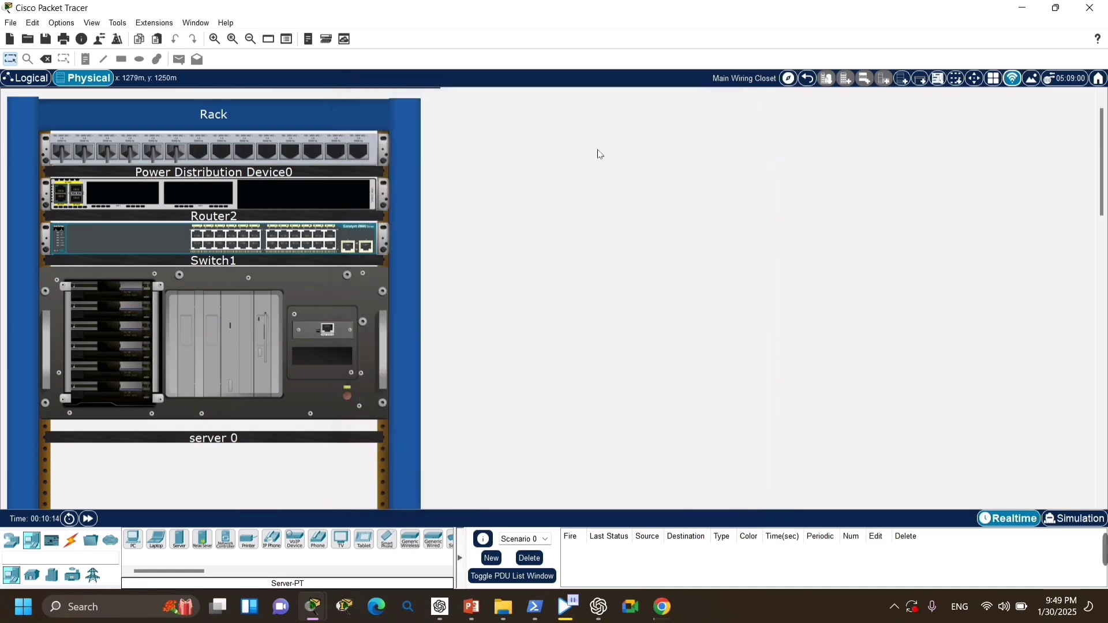
# - View the attributes of the switch mounted in the rack and close its device window
pyautogui.click(248, 231)
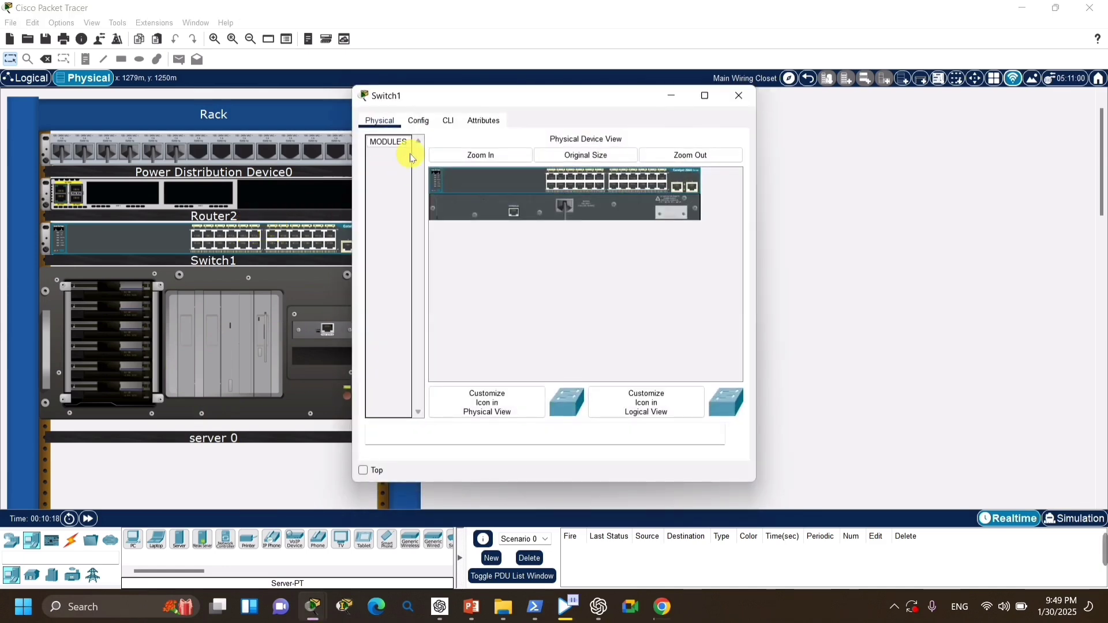
pyautogui.click(483, 120)
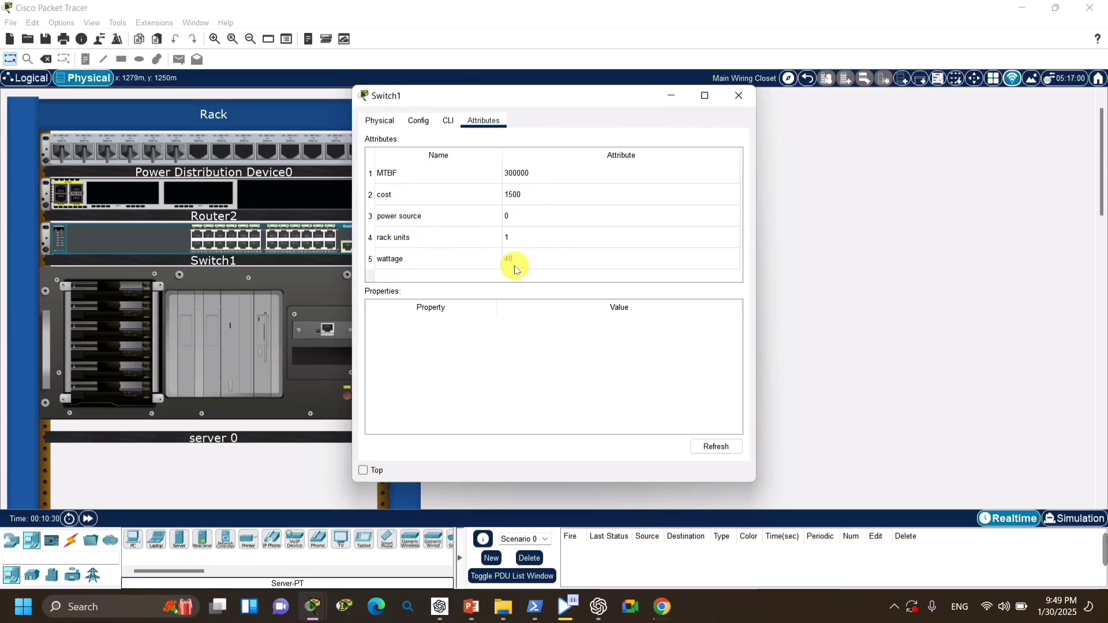
pyautogui.click(738, 95)
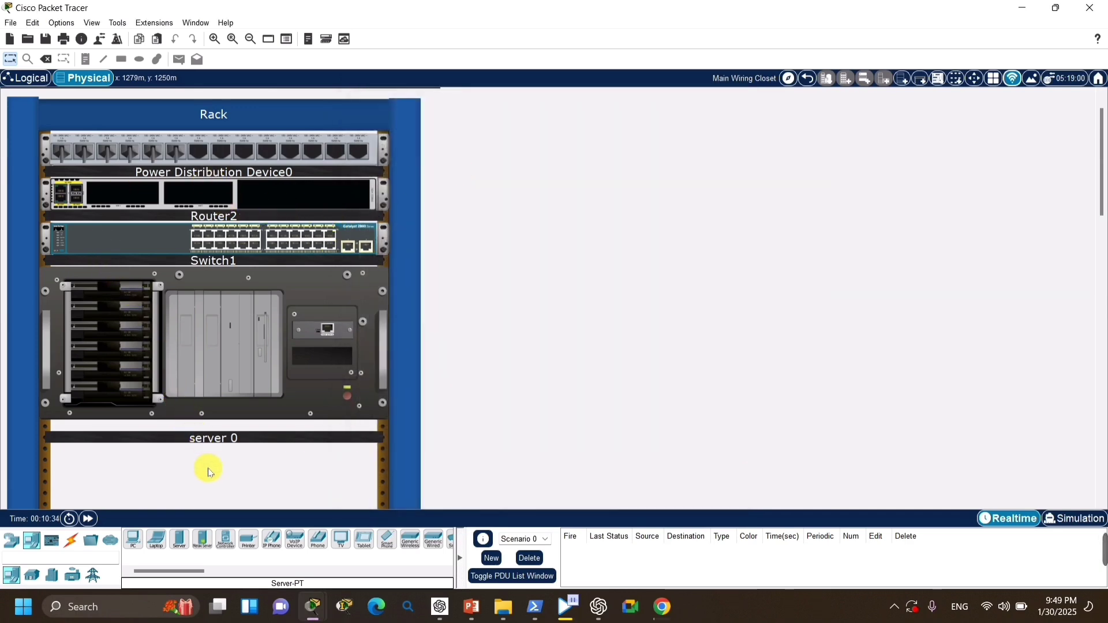
# - Return to the Logical workspace and move server 0 slightly down and closer to the router
pyautogui.click(33, 84)
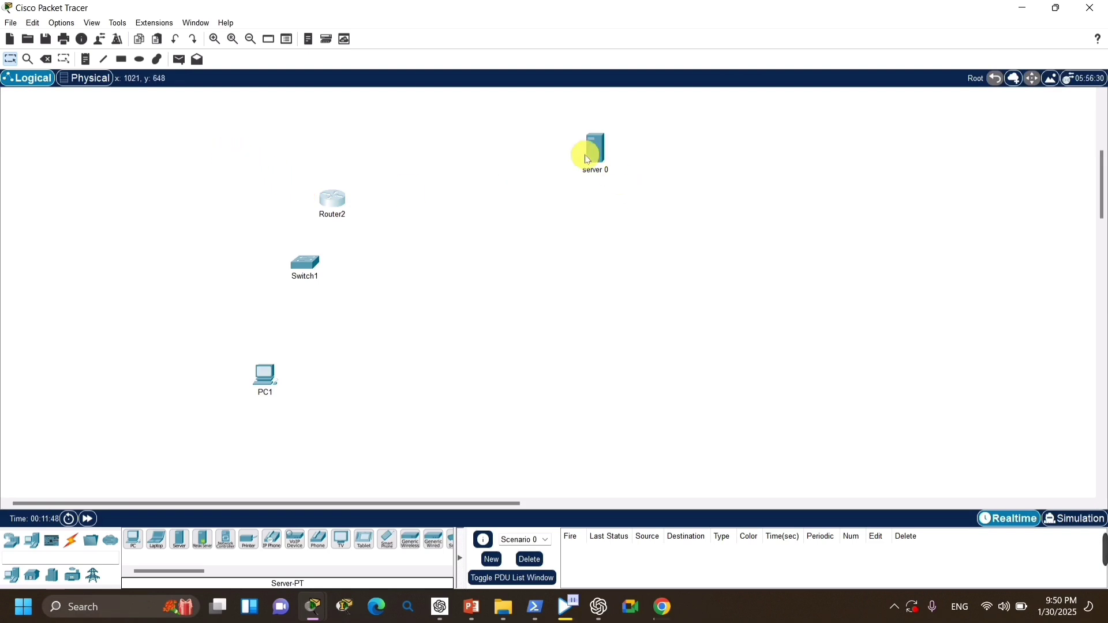
pyautogui.moveTo(596, 148); pyautogui.dragTo(555, 168)
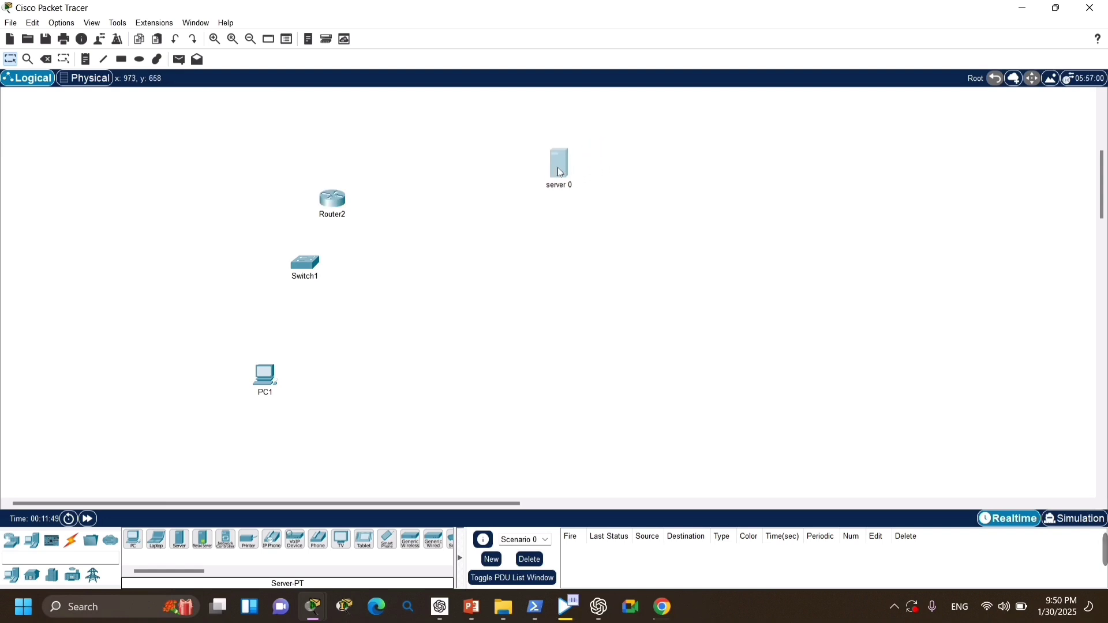
# - Open the router's device window, enlarge it and view its physical ports and module slots zoomed in
pyautogui.click(337, 207)
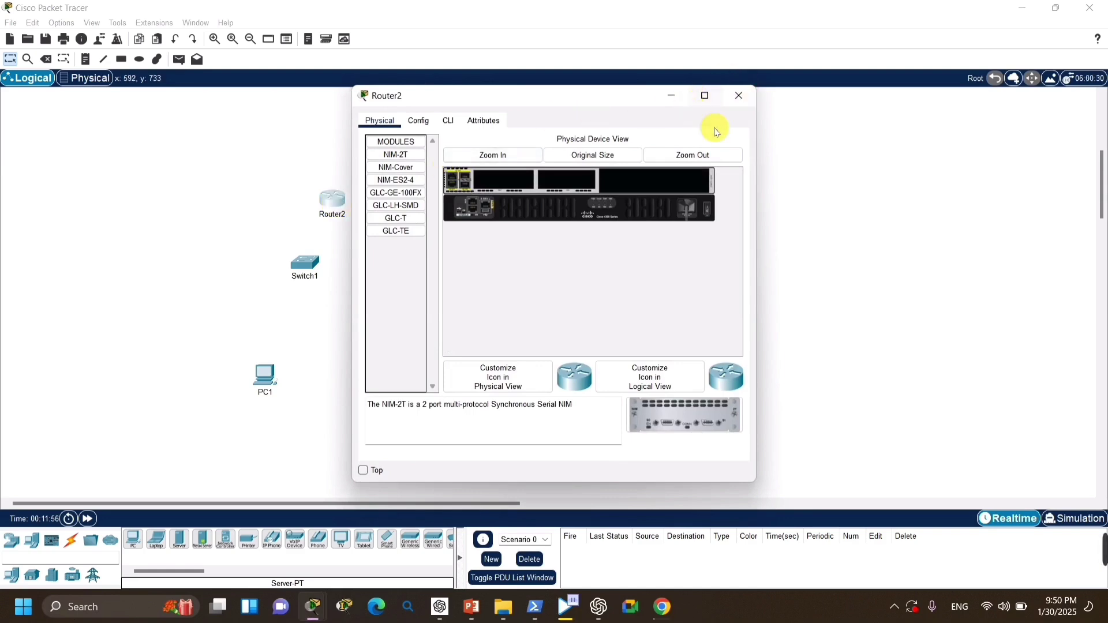
pyautogui.moveTo(763, 201); pyautogui.dragTo(972, 200)
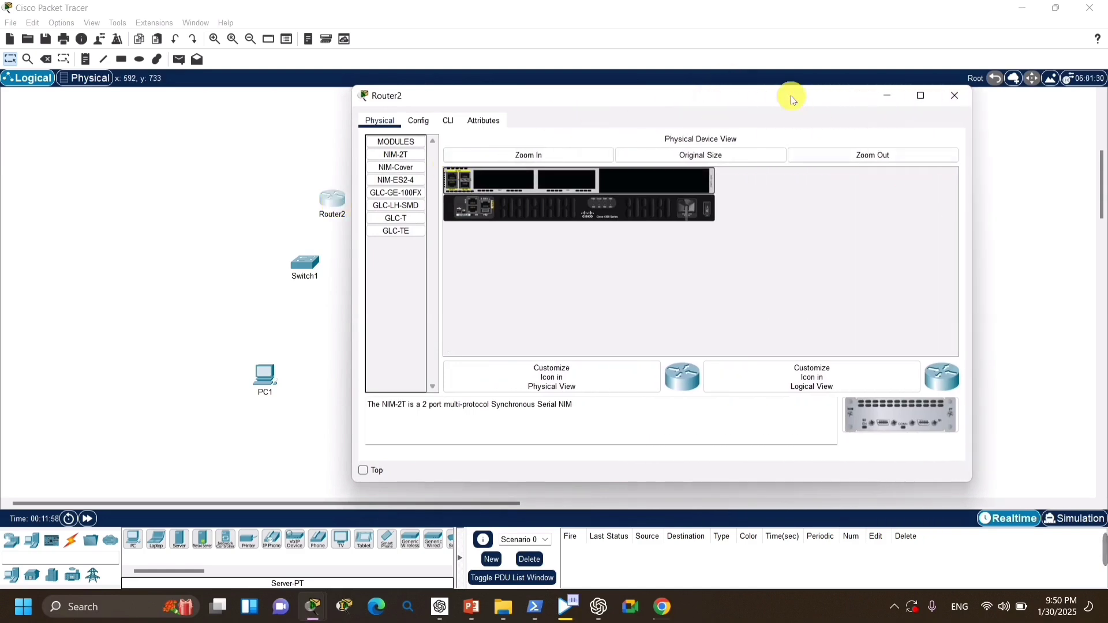
pyautogui.moveTo(785, 95); pyautogui.dragTo(773, 6)
pyautogui.click(619, 122)
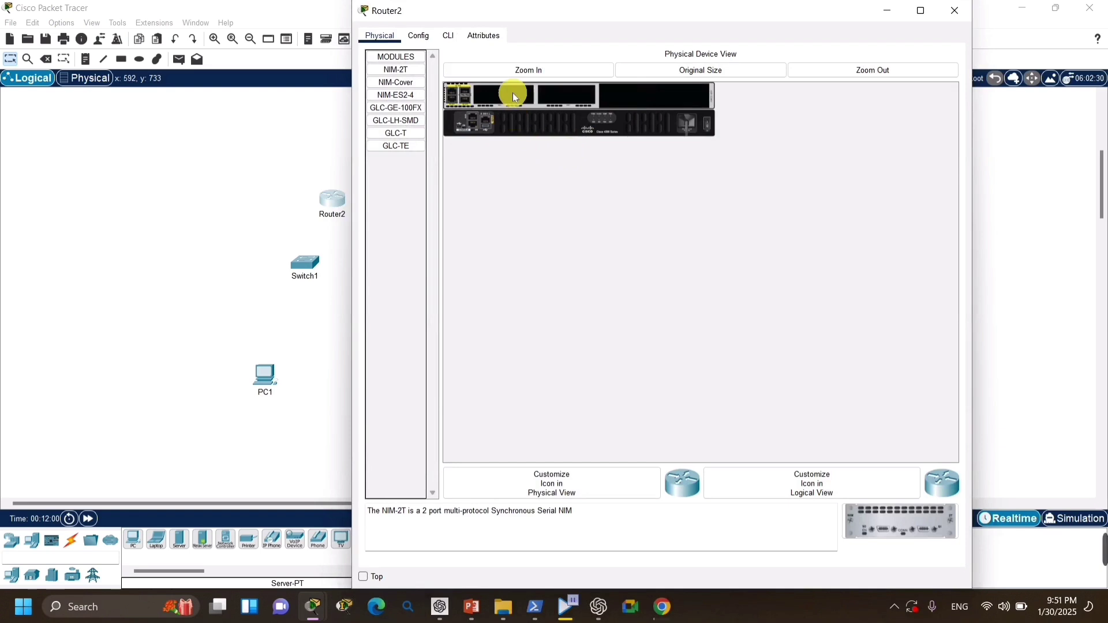
pyautogui.click(504, 70)
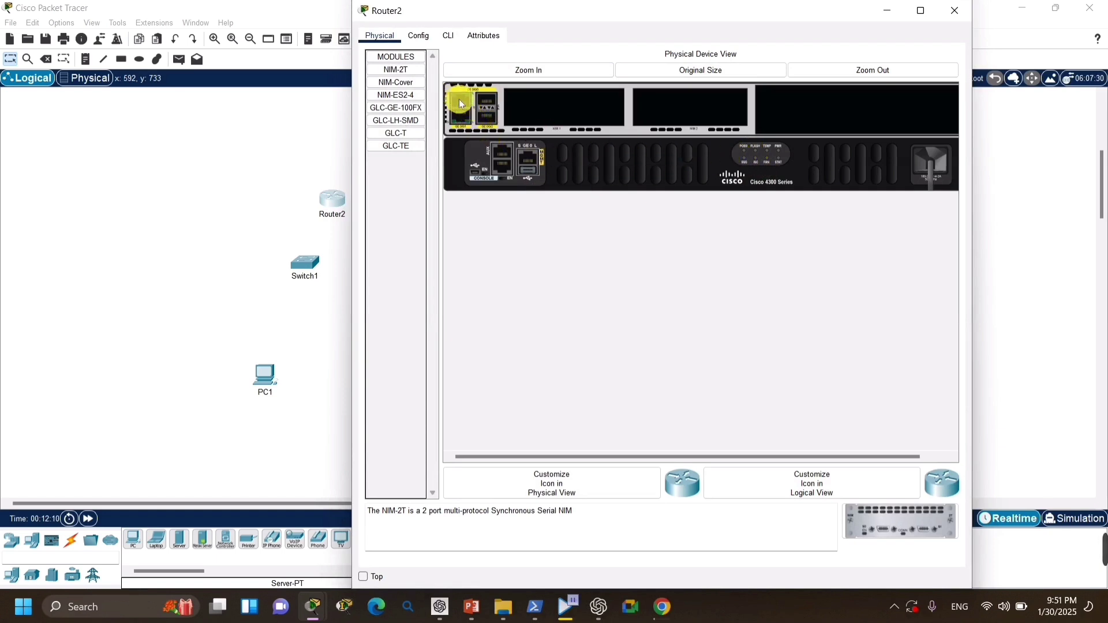
# - Look through the router's configuration sections for static routing, RIP, the VLAN database and the interface list
pyautogui.click(418, 37)
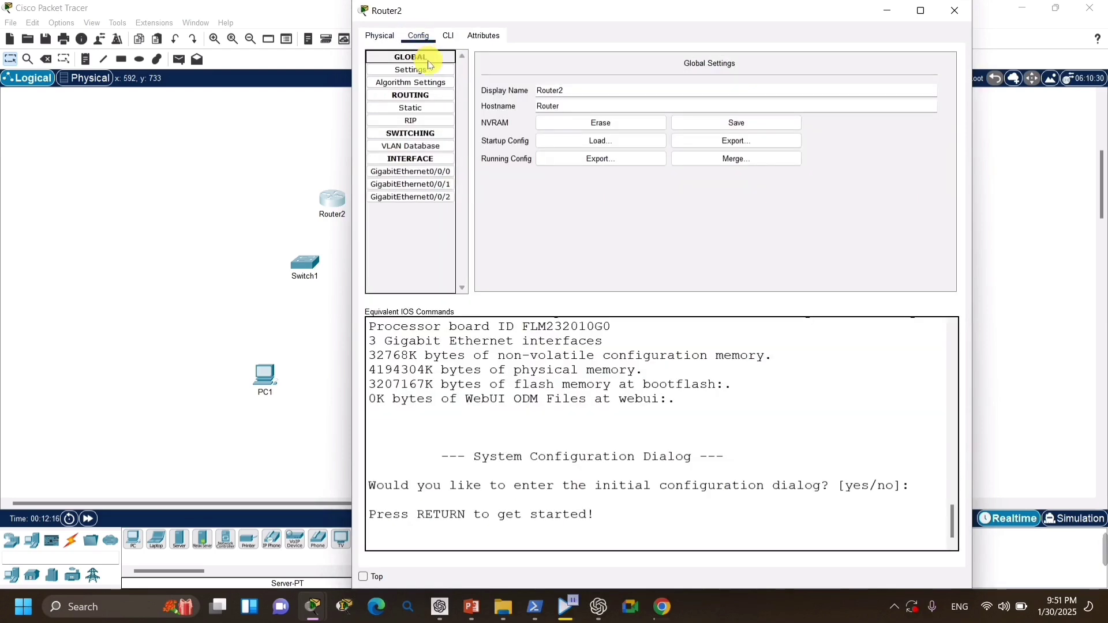
pyautogui.click(413, 97)
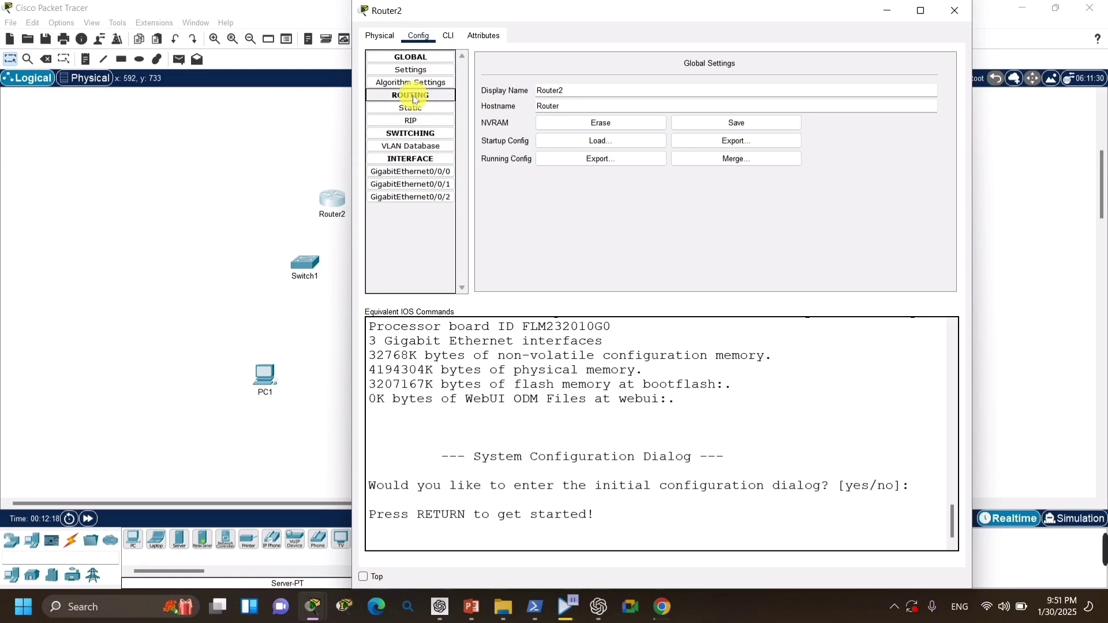
pyautogui.click(422, 109)
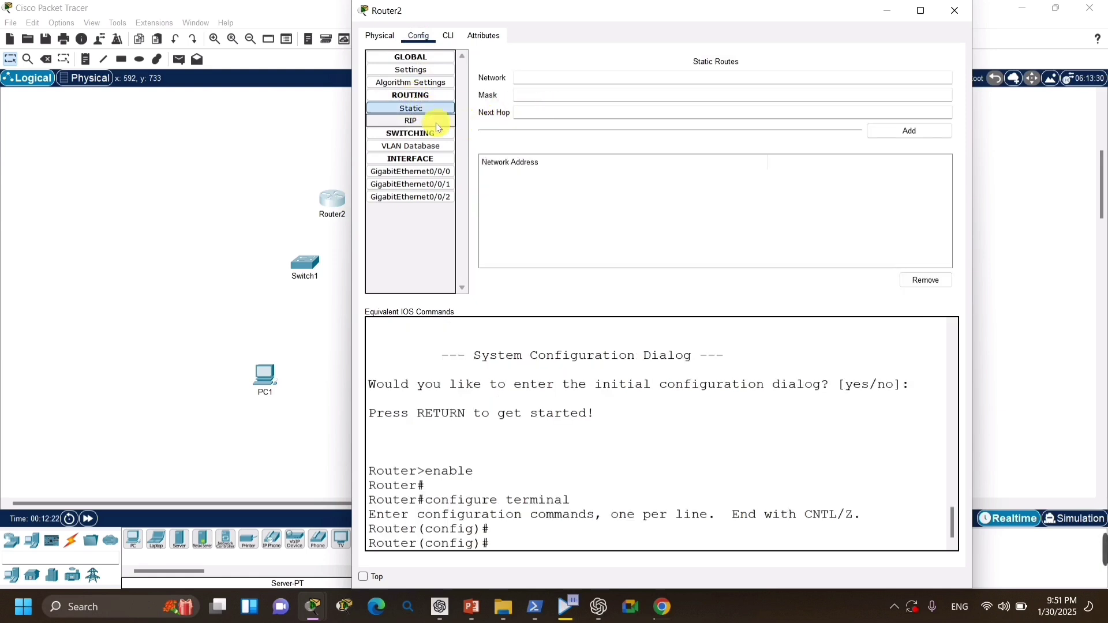
pyautogui.click(436, 123)
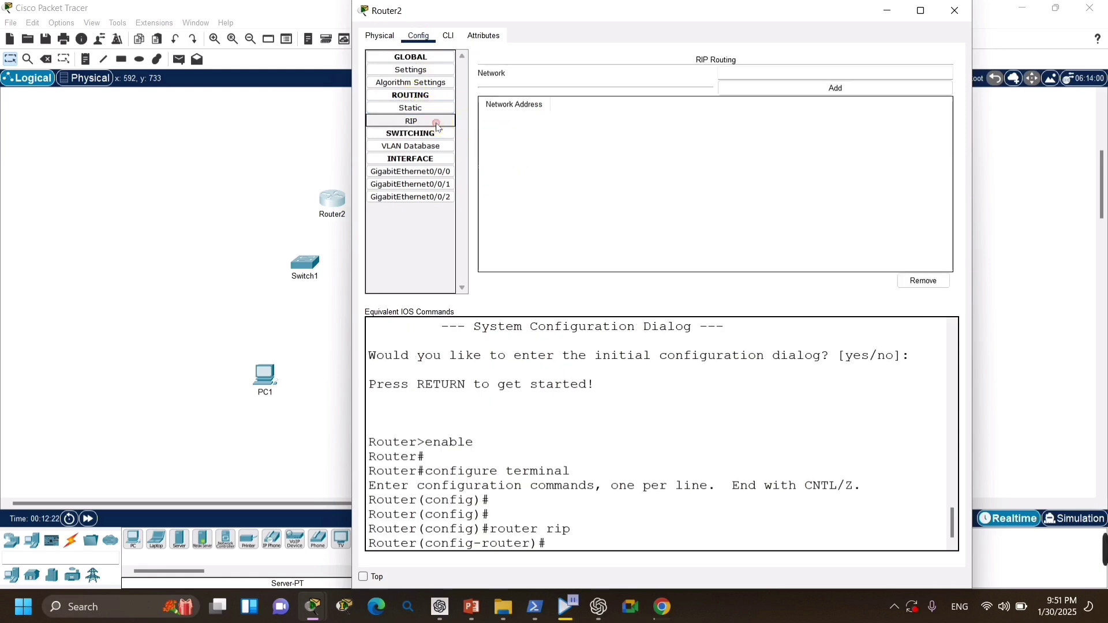
pyautogui.click(419, 149)
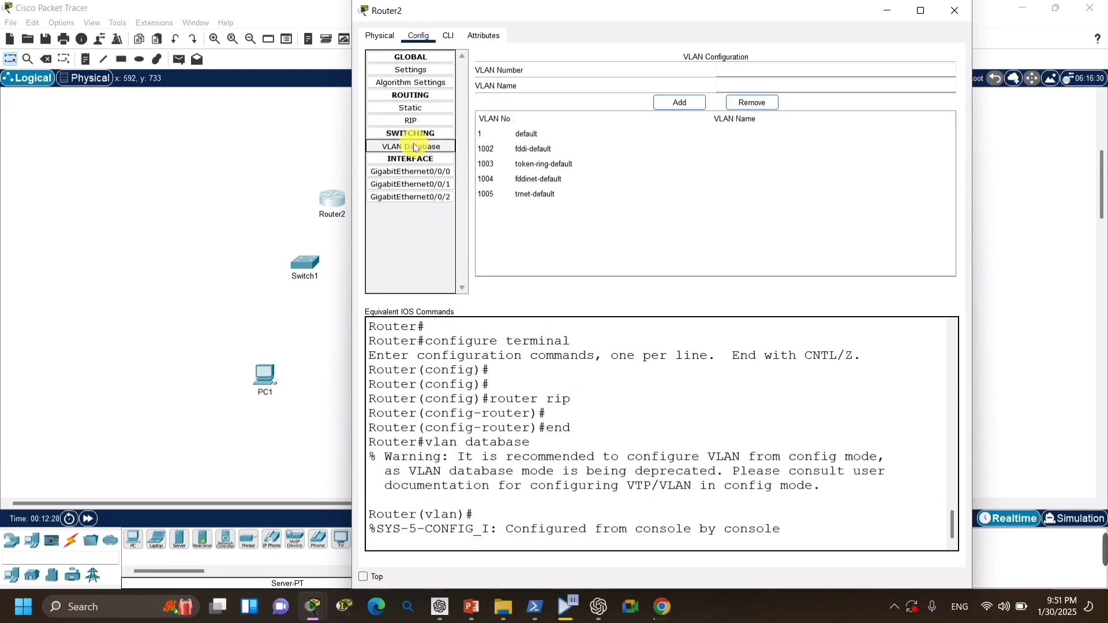
pyautogui.click(416, 161)
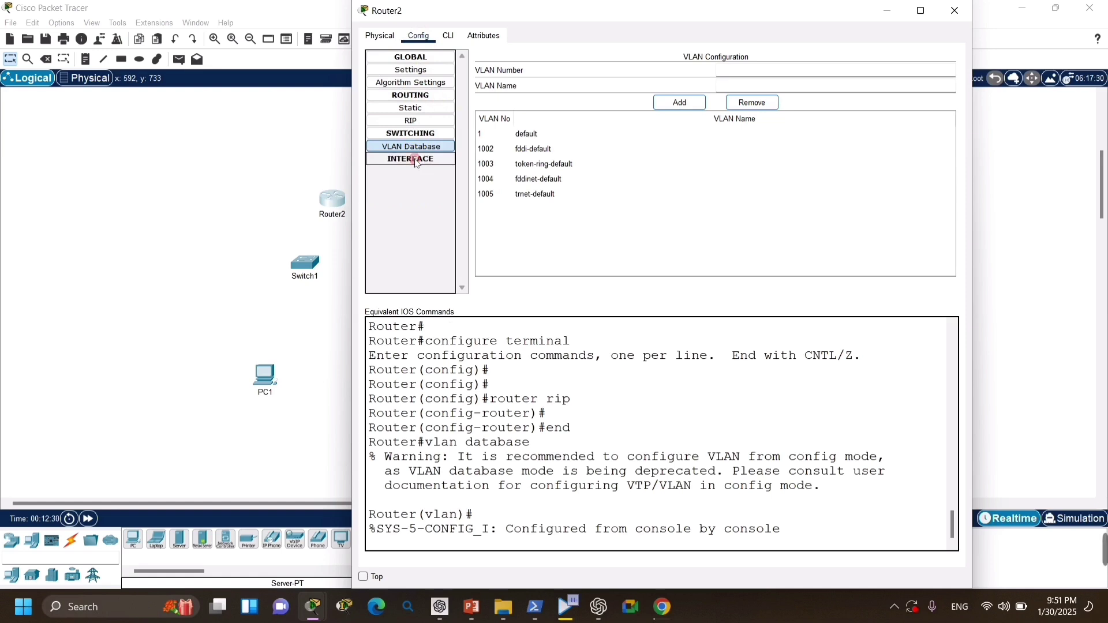
pyautogui.click(417, 160)
pyautogui.click(417, 160)
pyautogui.click(418, 162)
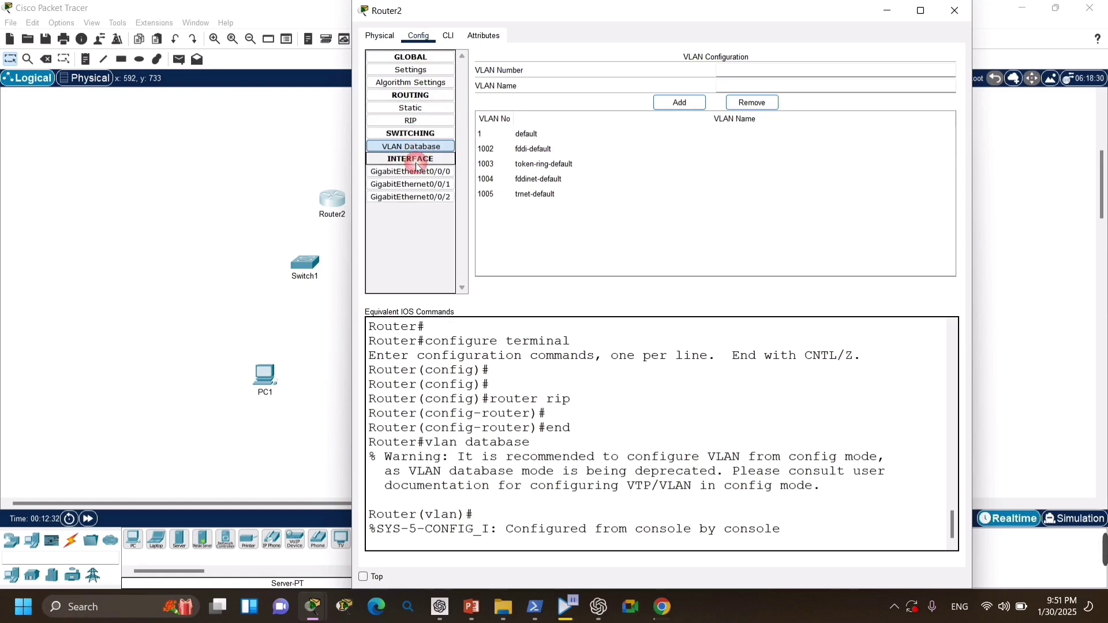
# - Assign the IPv4 address 10.0.0.1 with the default subnet mask 255.0.0.0 to the router's GigabitEthernet0/0/0 interface
pyautogui.click(427, 173)
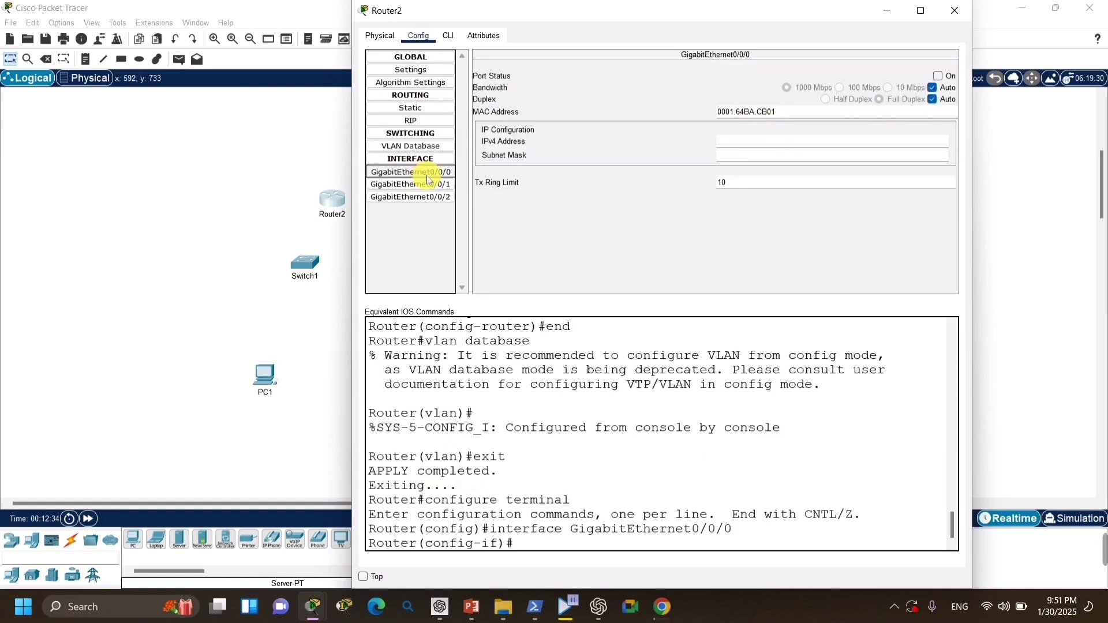
pyautogui.click(762, 143)
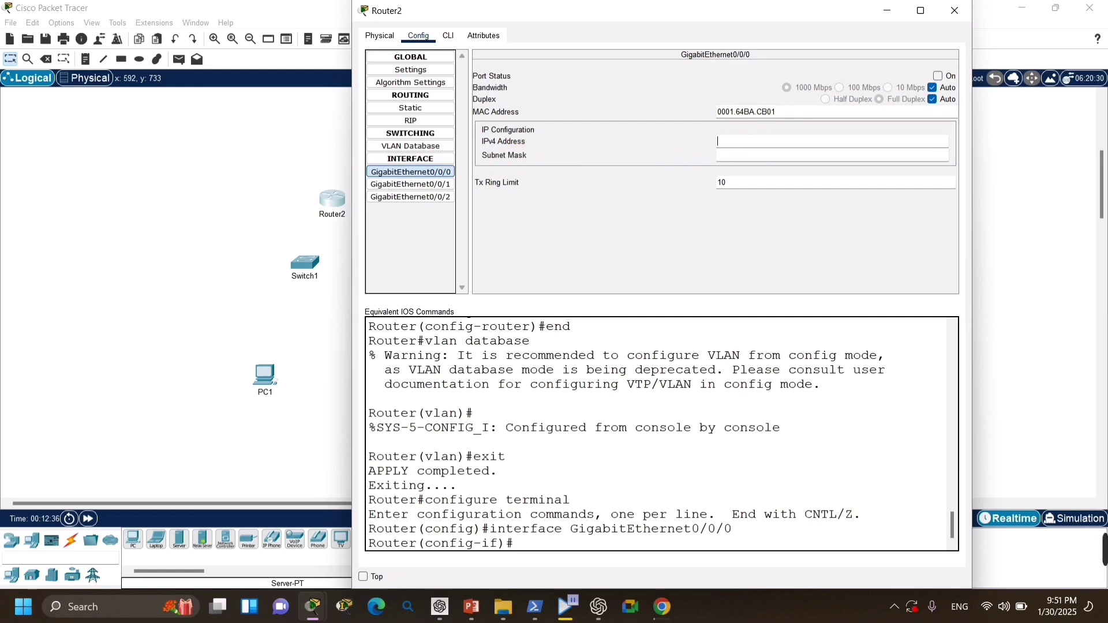
pyautogui.click(531, 544)
pyautogui.click(740, 141)
pyautogui.click(741, 141)
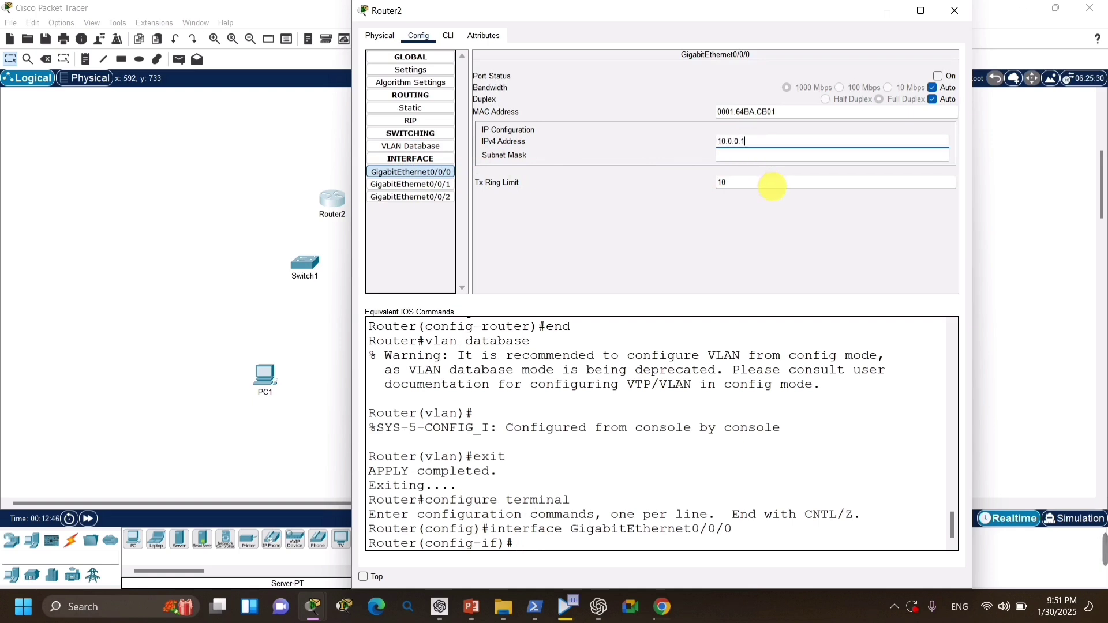
pyautogui.press('Return')
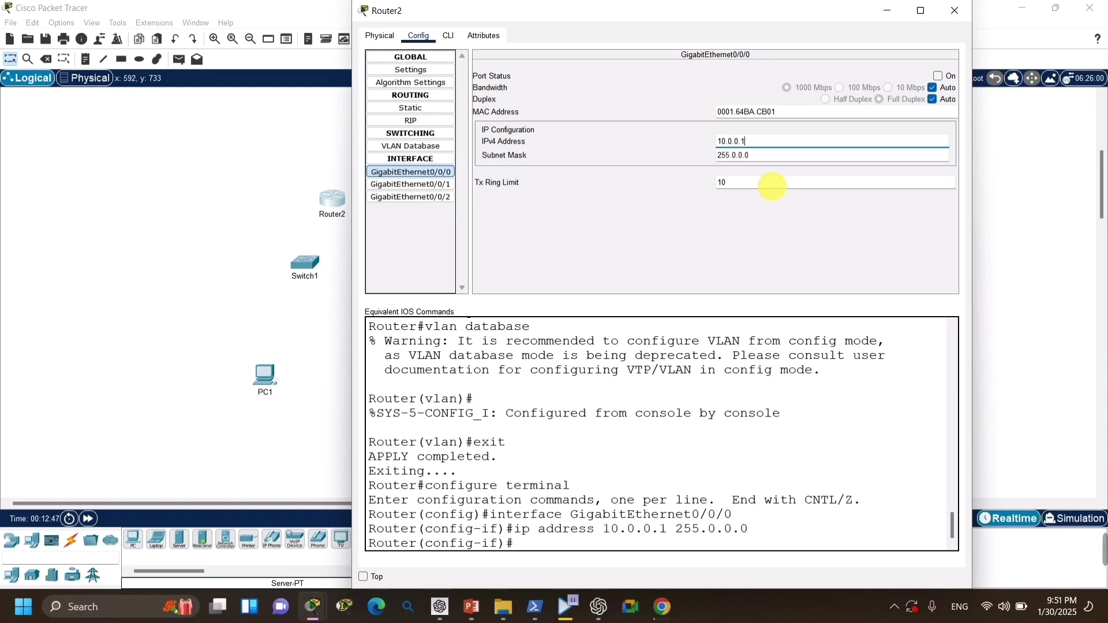
# - Review the subnet mask of GigabitEthernet0/0/0 and highlight the equivalent IOS commands for its address configuration
pyautogui.click(758, 156)
pyautogui.click(741, 141)
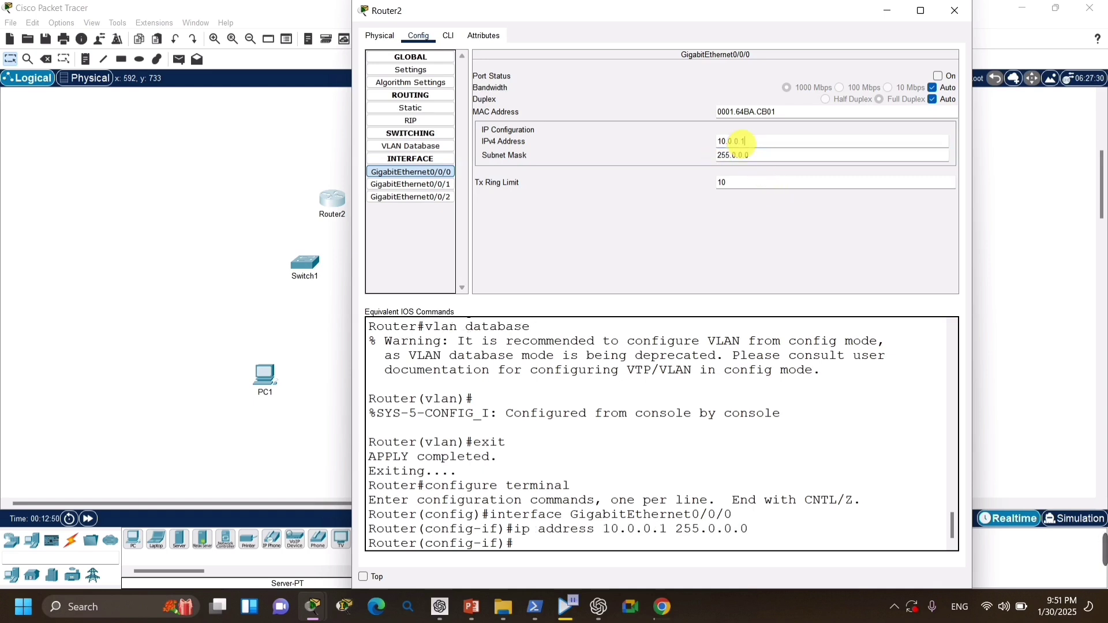
pyautogui.doubleClick(741, 156)
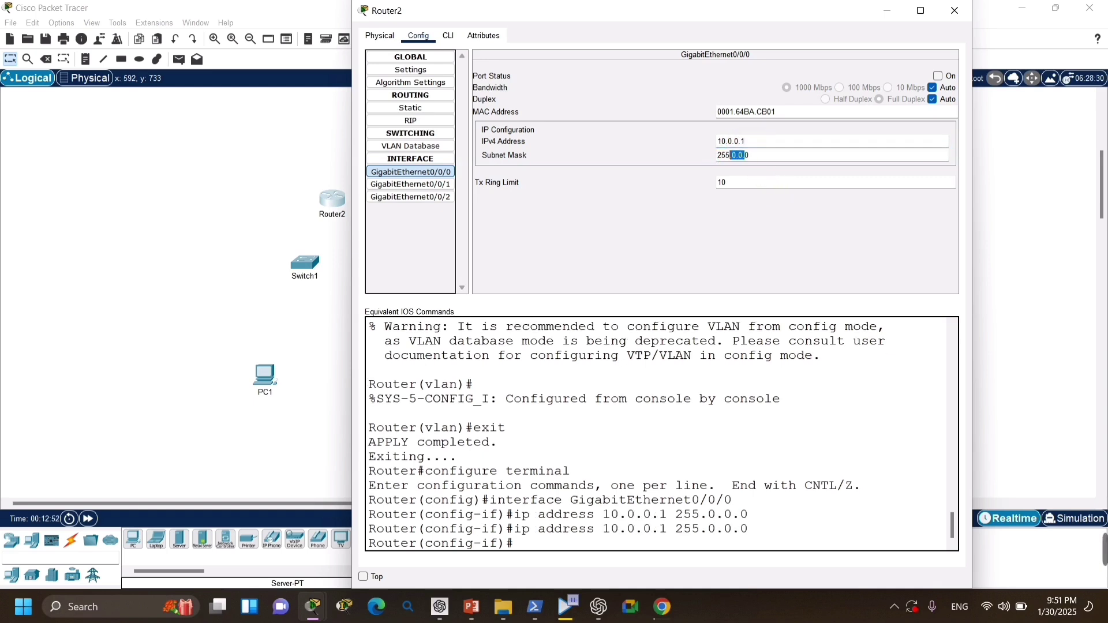
pyautogui.moveTo(721, 162); pyautogui.dragTo(717, 164)
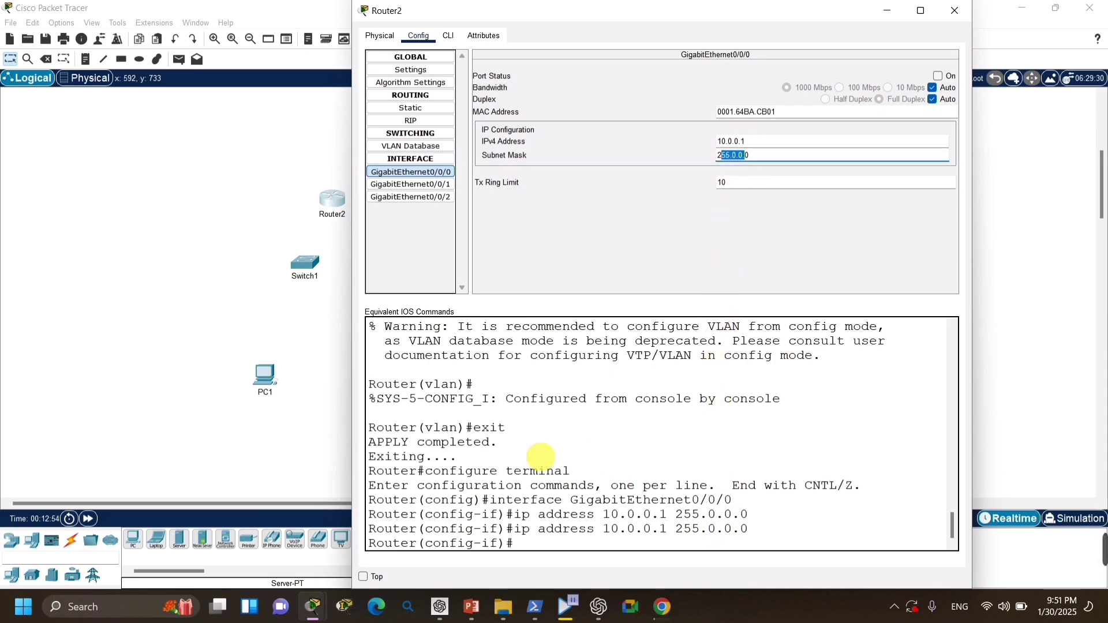
pyautogui.click(555, 498)
pyautogui.moveTo(555, 485)
pyautogui.mouseDown()
pyautogui.moveTo(611, 500)
pyautogui.moveTo(545, 471)
pyautogui.mouseUp()
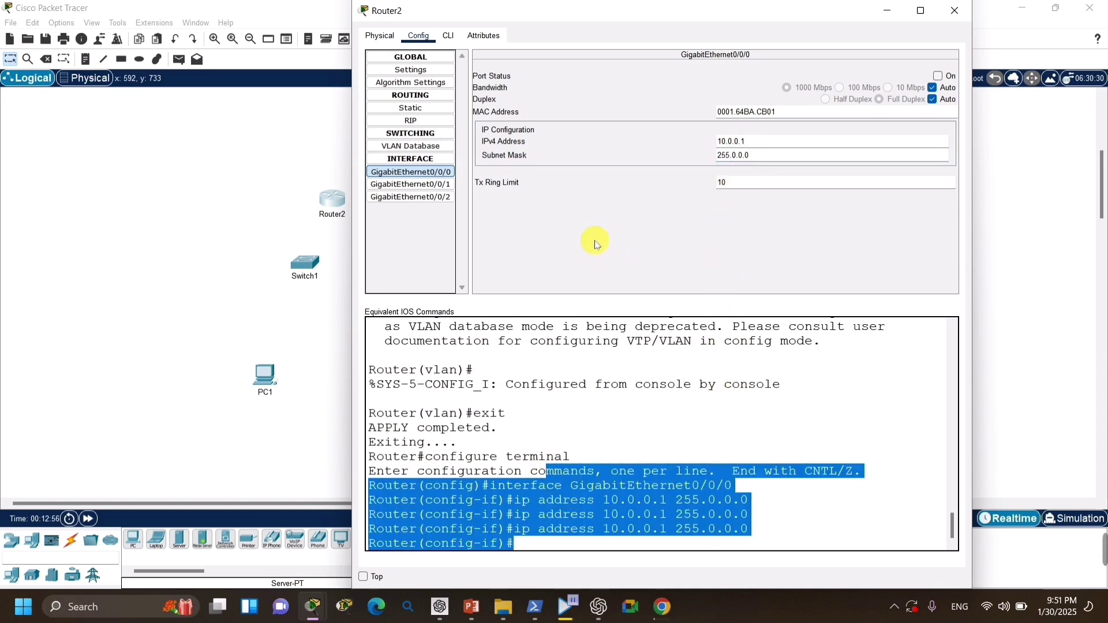
# - Assign the IPv4 address 20.0.0.1 with the default subnet mask 255.0.0.0 to the router's GigabitEthernet0/0/1 interface
pyautogui.click(421, 186)
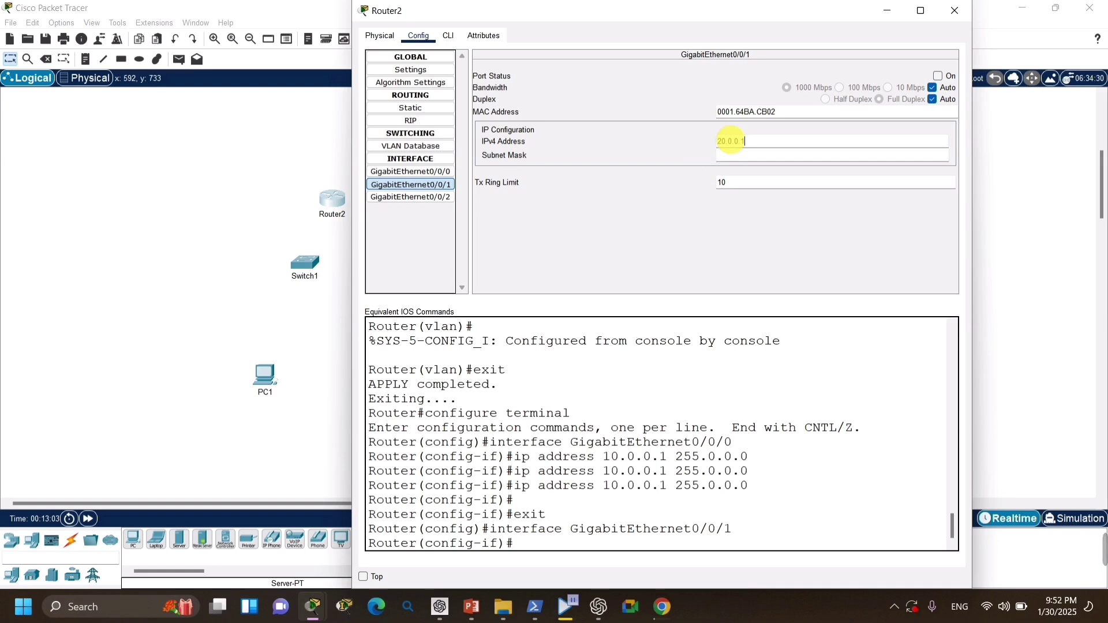
pyautogui.click(730, 140)
pyautogui.write('20.0.0.1')
pyautogui.press('Return')
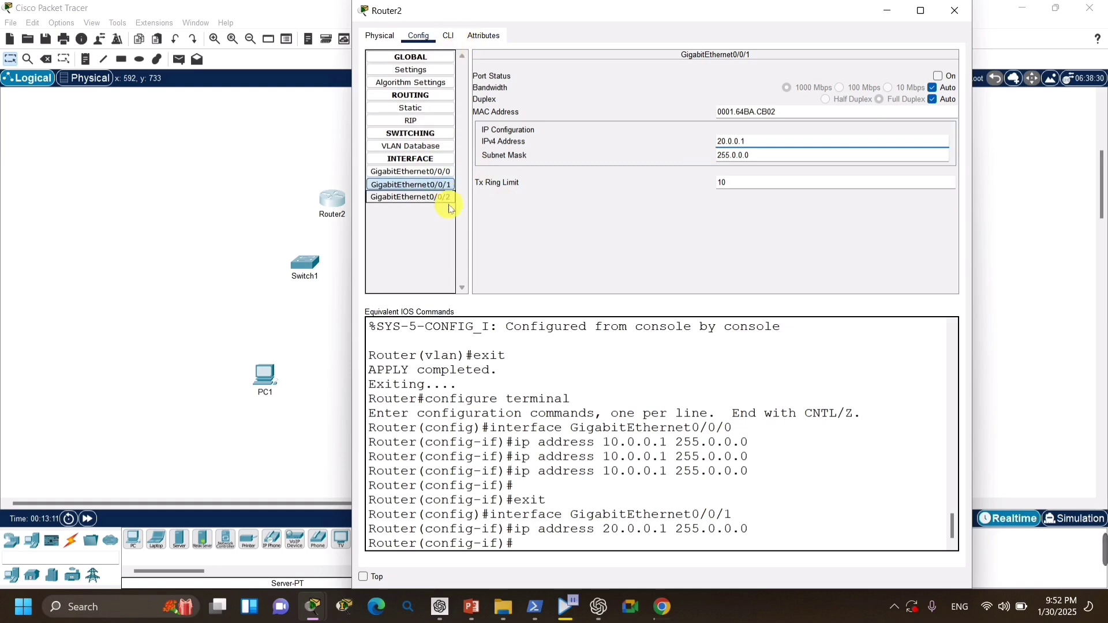
pyautogui.click(397, 198)
pyautogui.click(396, 184)
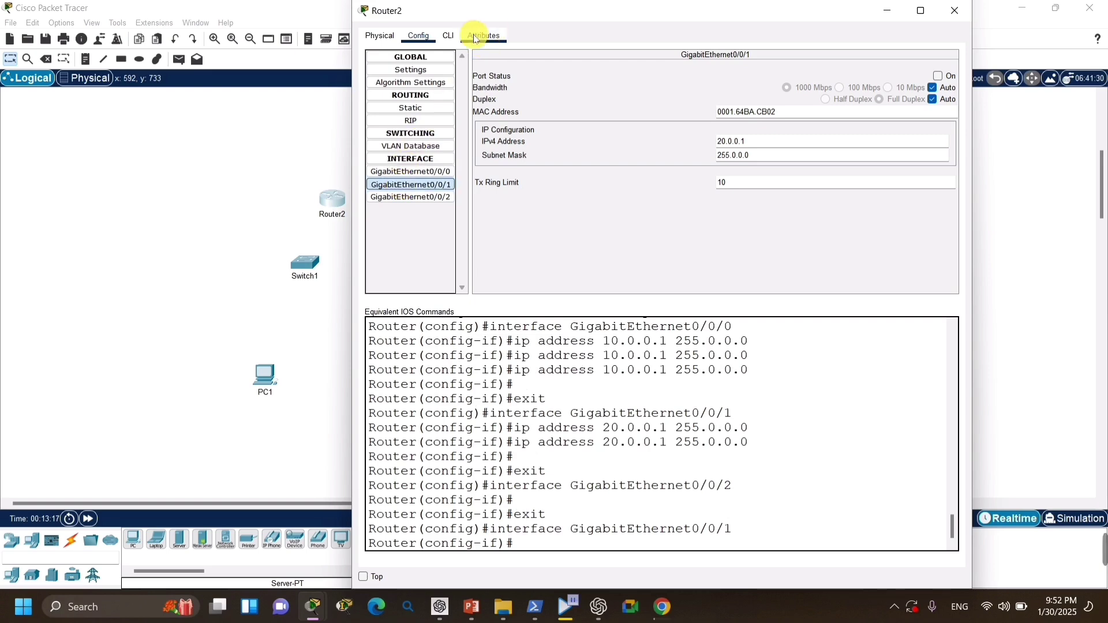
# - Look through the router's command-line session, device attributes and physical view
pyautogui.click(449, 38)
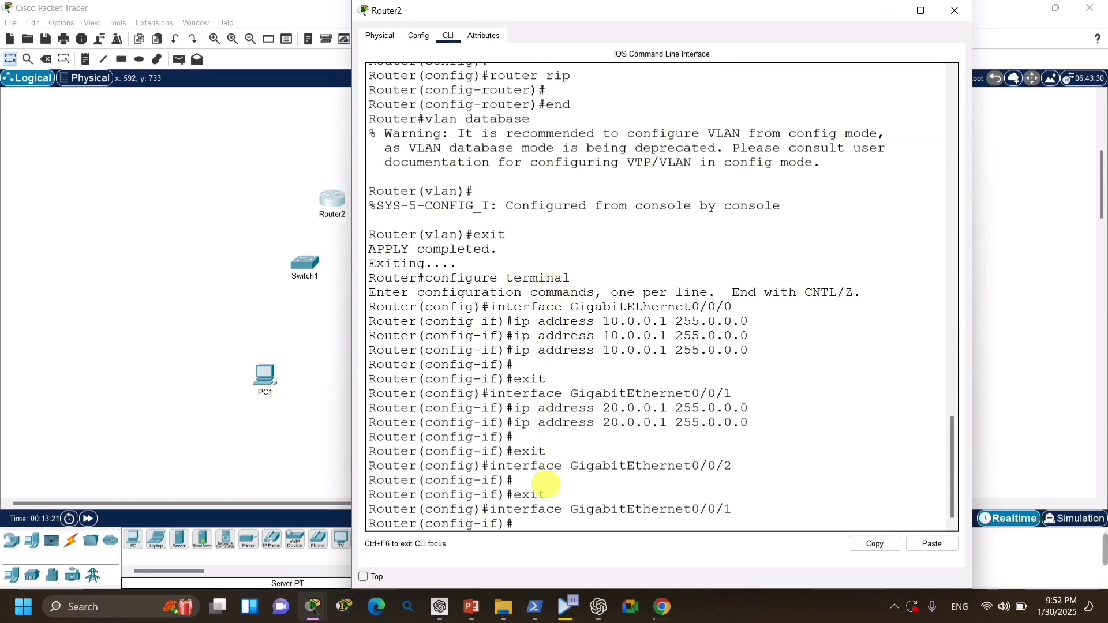
pyautogui.moveTo(531, 516); pyautogui.dragTo(477, 296)
pyautogui.click(478, 296)
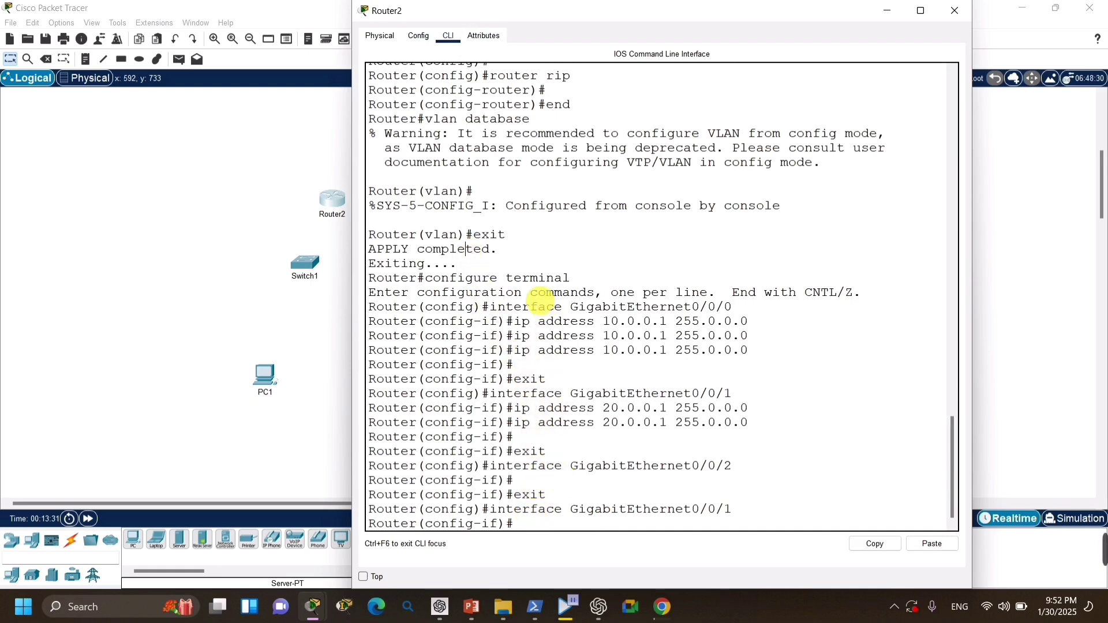
pyautogui.click(483, 36)
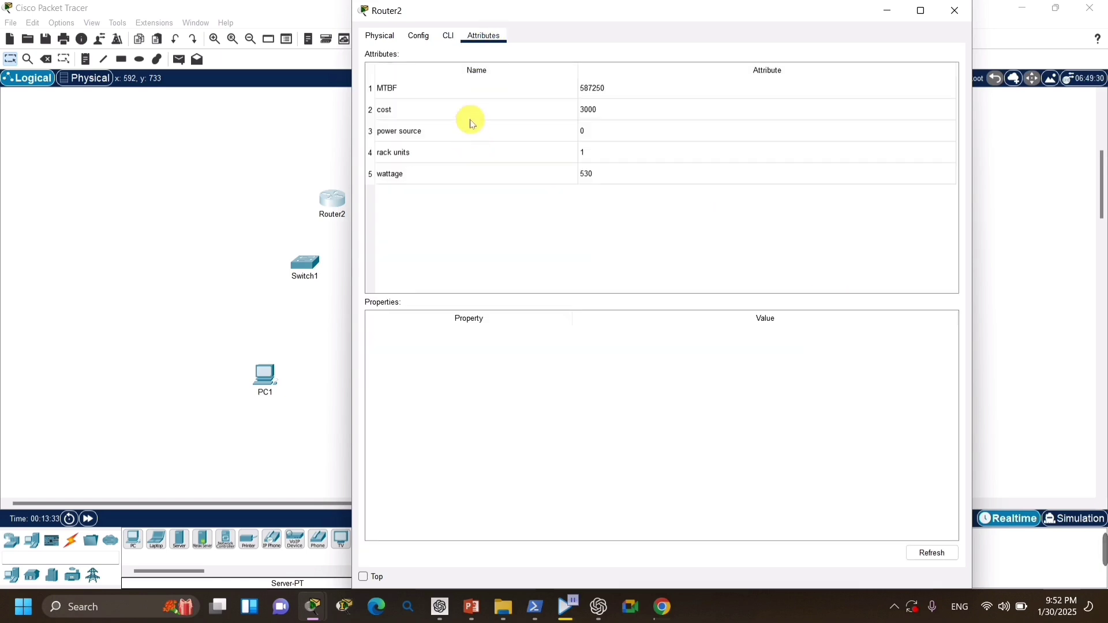
pyautogui.click(448, 36)
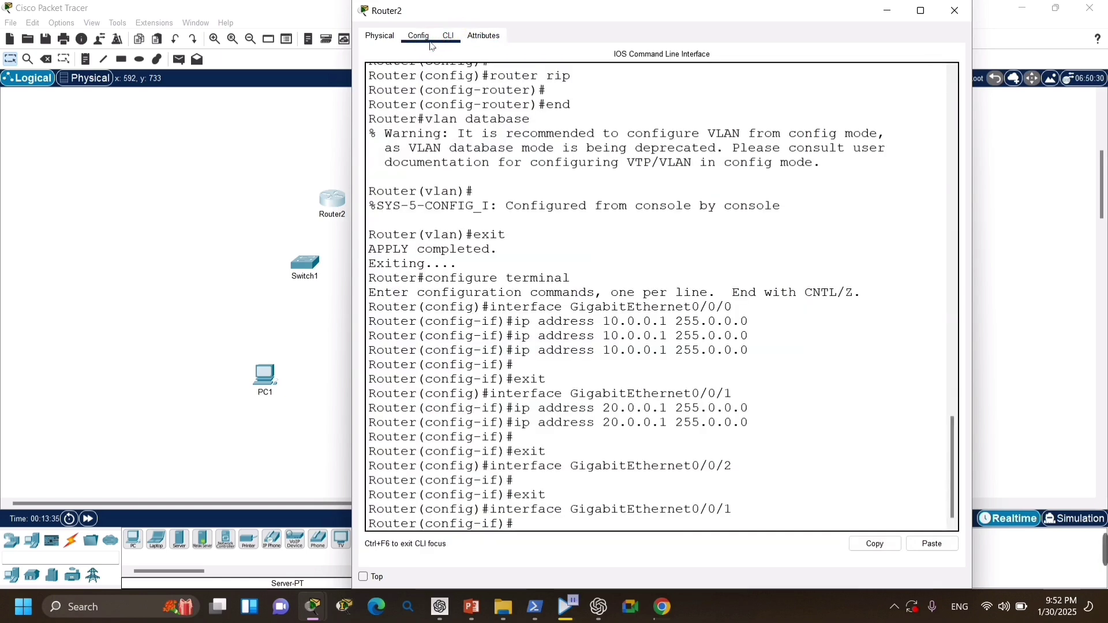
pyautogui.click(379, 36)
pyautogui.click(484, 36)
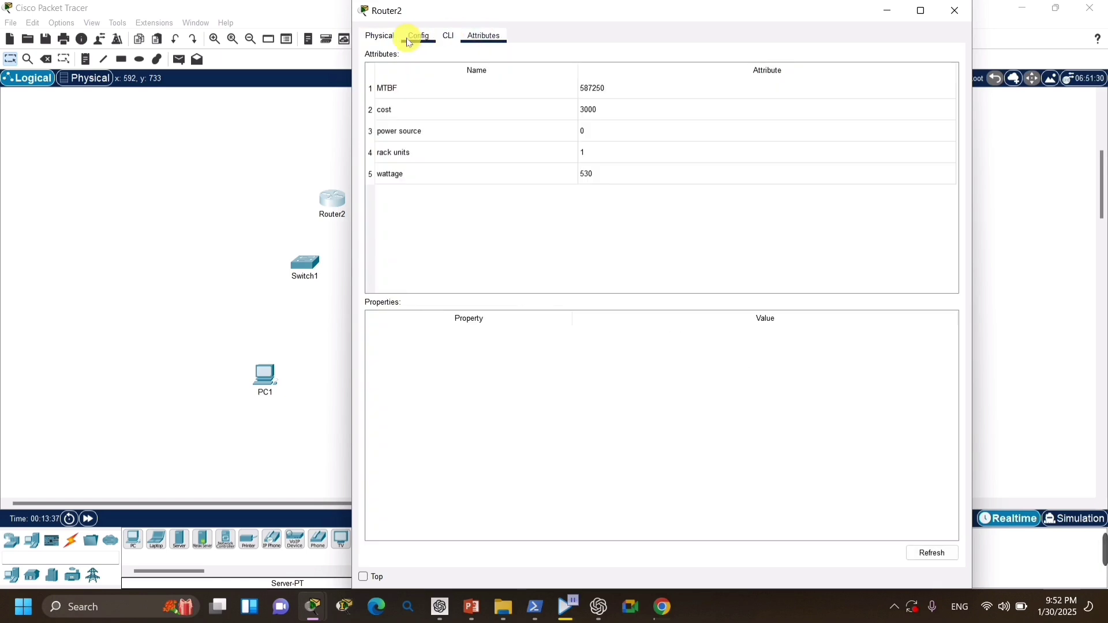
pyautogui.click(382, 37)
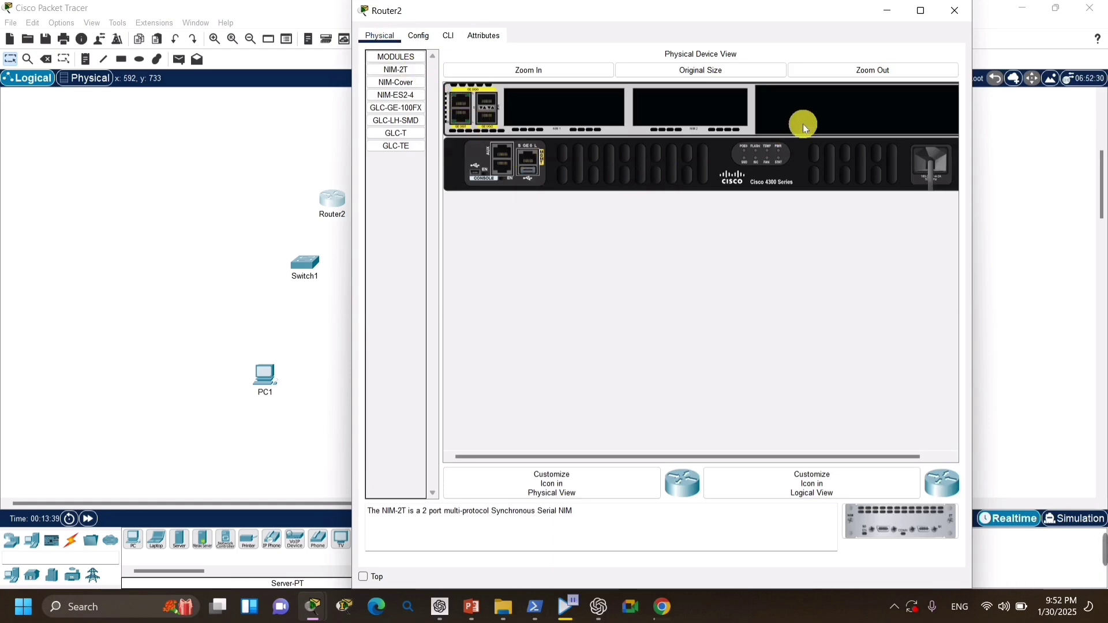
# - Highlight the interface and IP address commands in the router's command-line session, and close the router's device window
pyautogui.click(456, 37)
pyautogui.moveTo(514, 392); pyautogui.dragTo(394, 207)
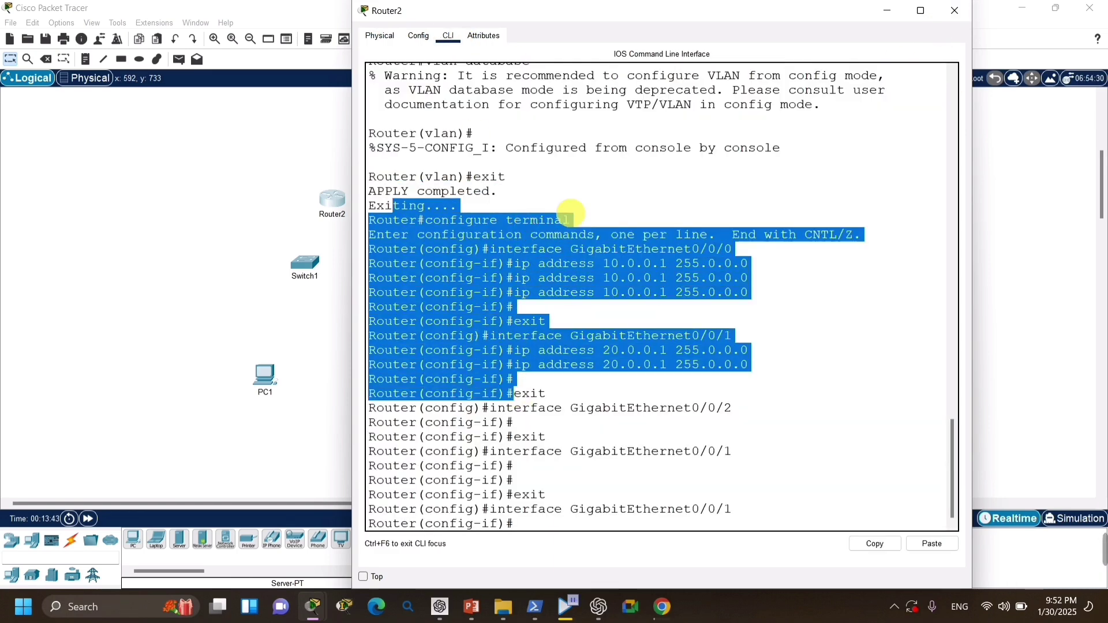
pyautogui.click(394, 206)
pyautogui.moveTo(497, 191); pyautogui.dragTo(508, 177)
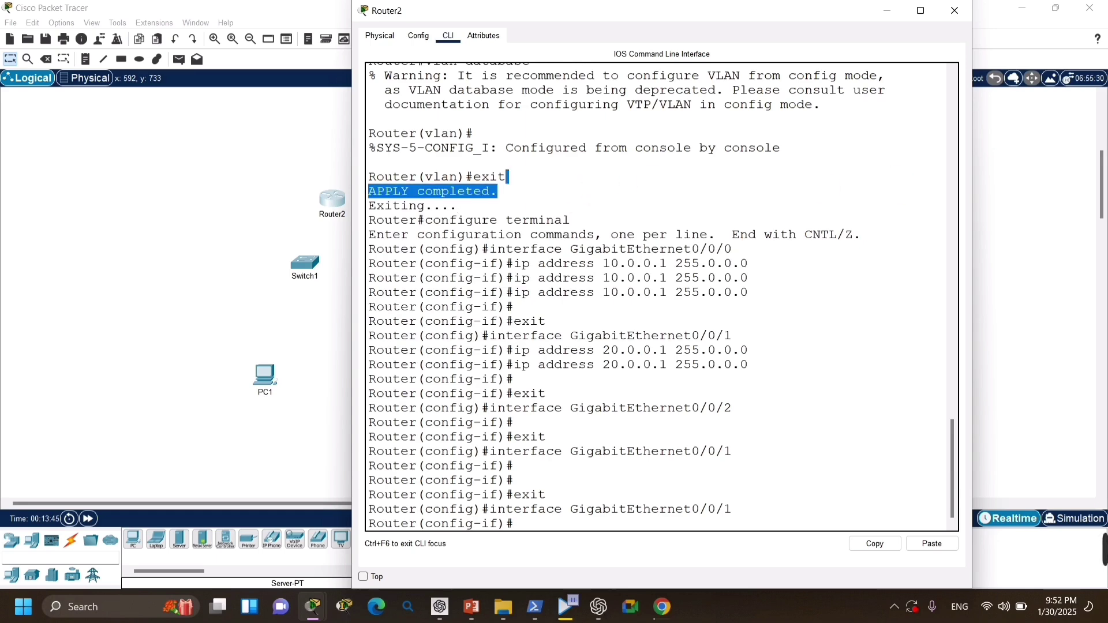
pyautogui.moveTo(675, 292); pyautogui.dragTo(499, 190)
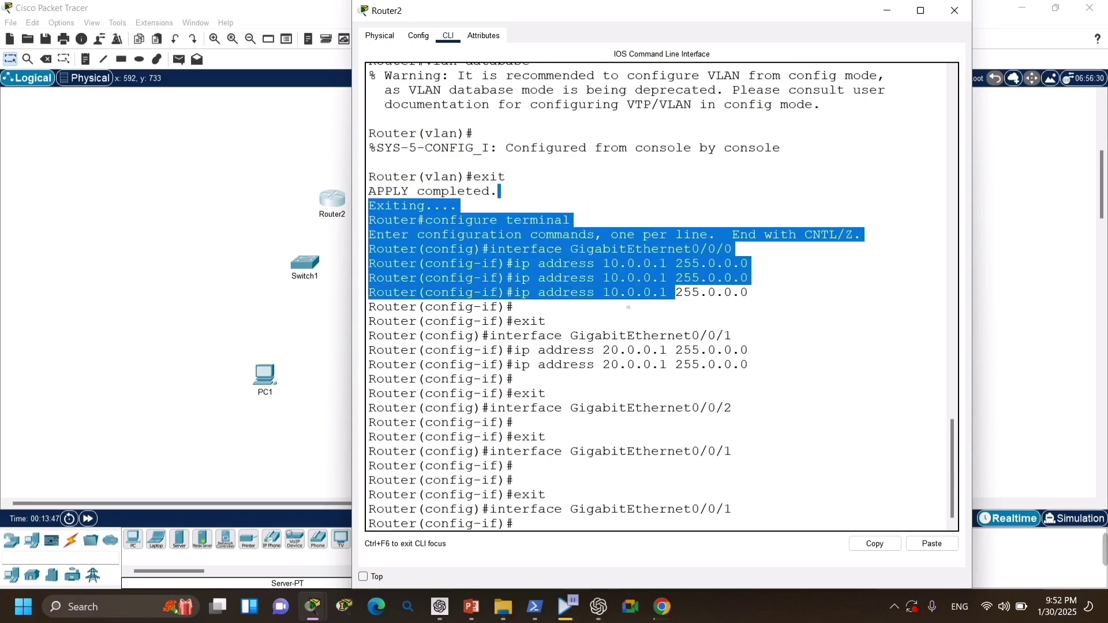
pyautogui.click(633, 346)
pyautogui.moveTo(637, 349); pyautogui.dragTo(635, 334)
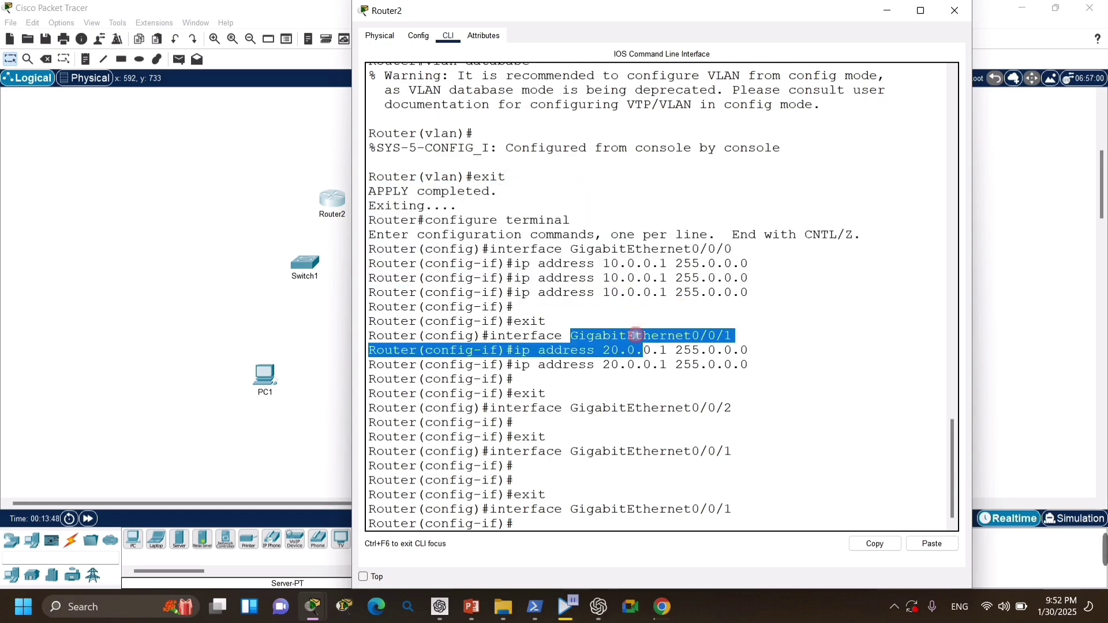
pyautogui.click(953, 11)
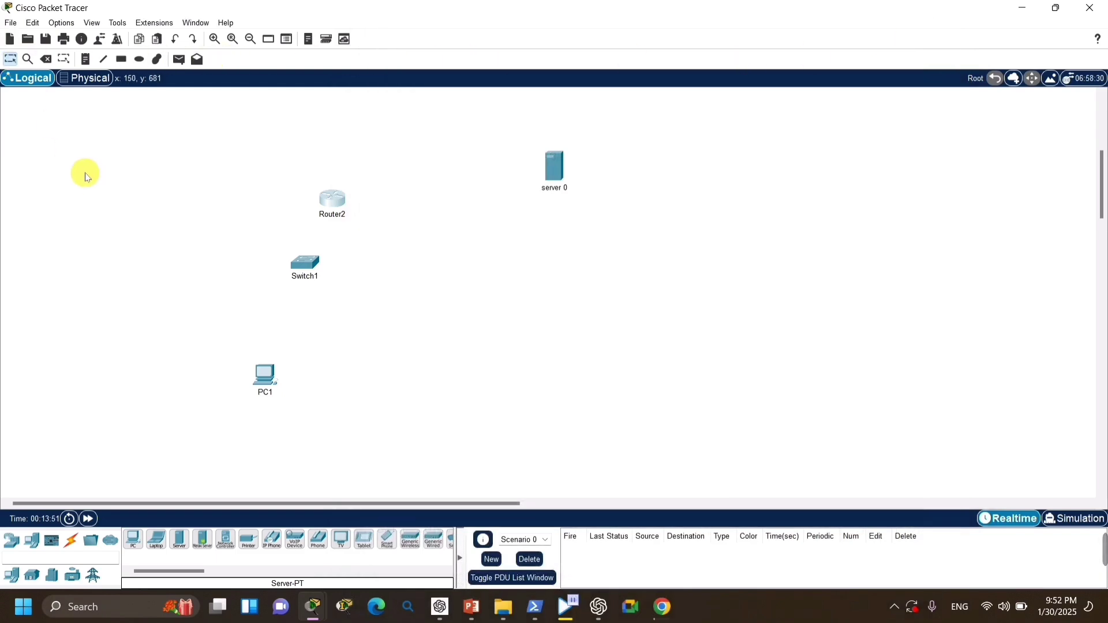
# - Open the interface preferences and place the dialog clear of the router, switch and PC
pyautogui.click(60, 23)
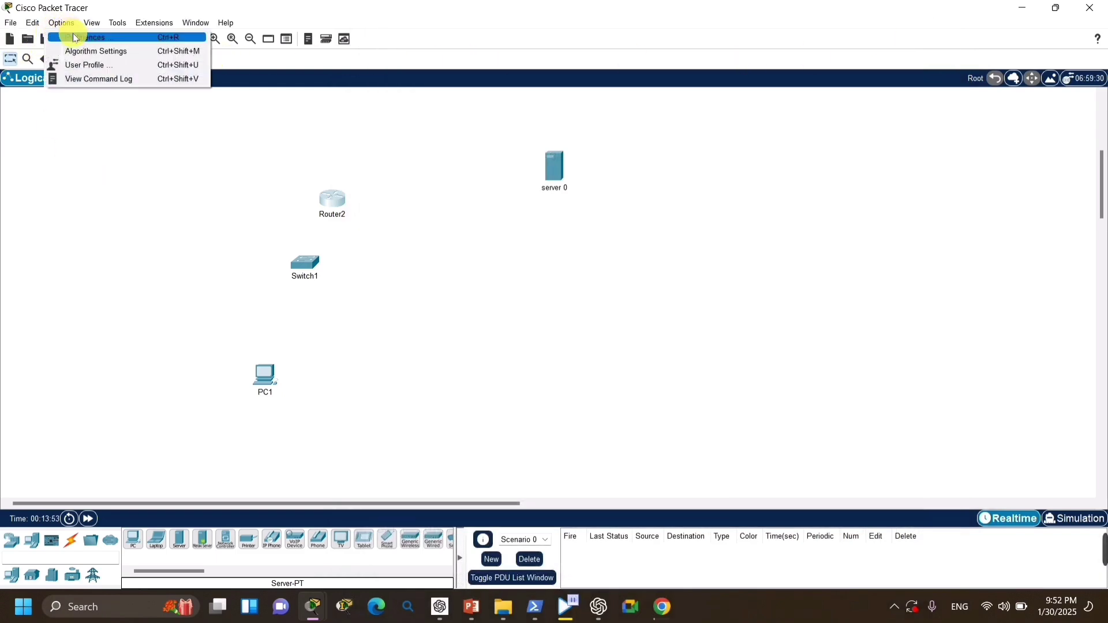
pyautogui.click(75, 38)
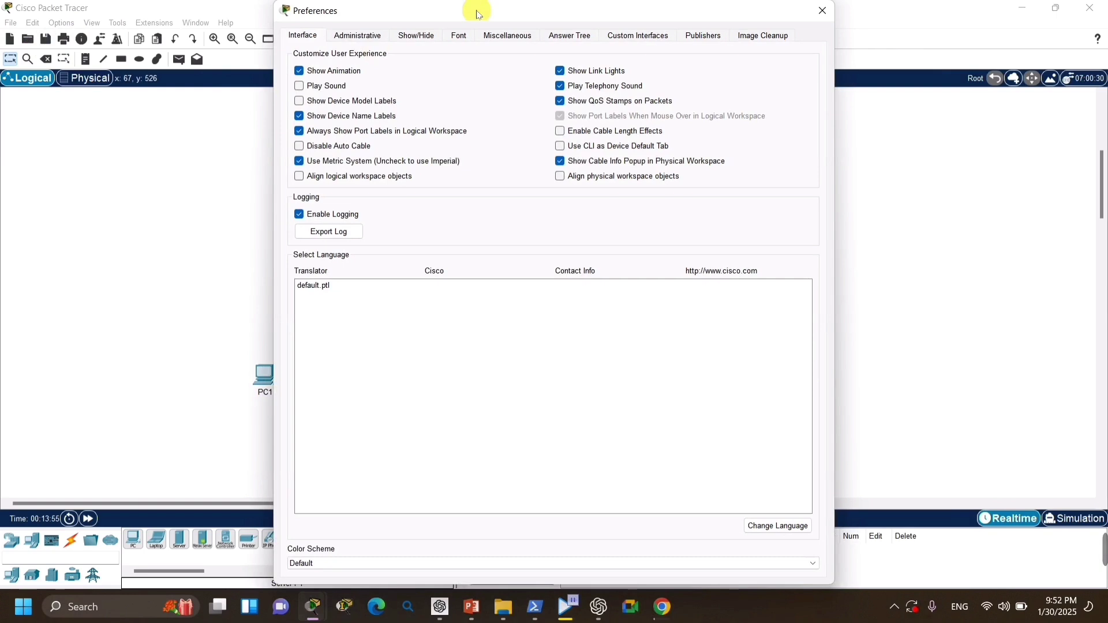
pyautogui.moveTo(490, 17); pyautogui.dragTo(729, 17)
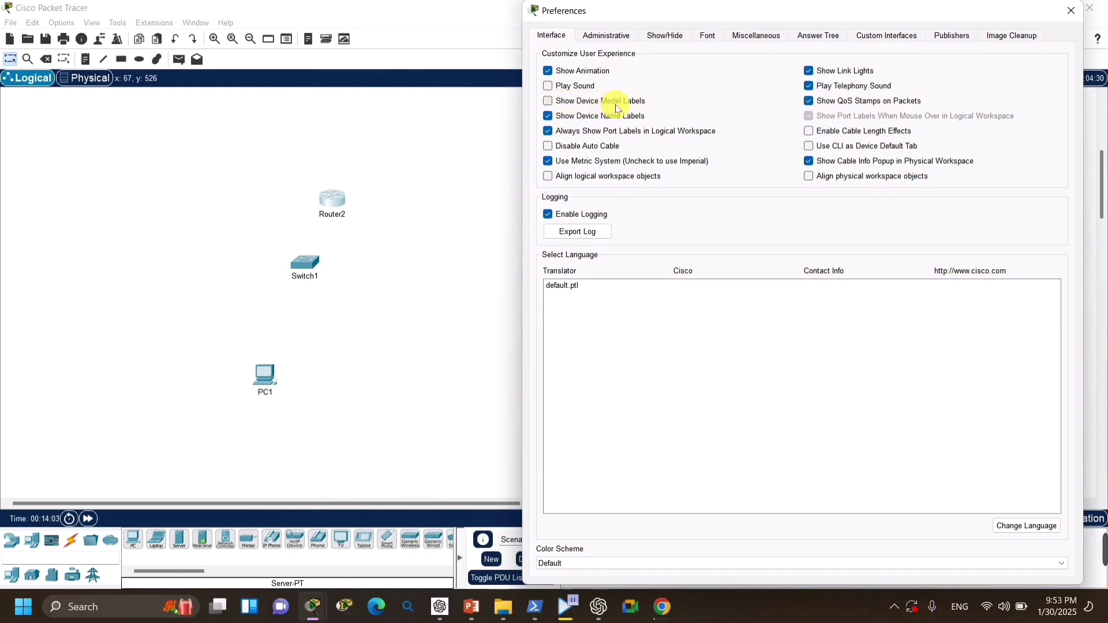
# - Try showing the device model labels and hiding the device name labels, restoring each option
pyautogui.click(574, 106)
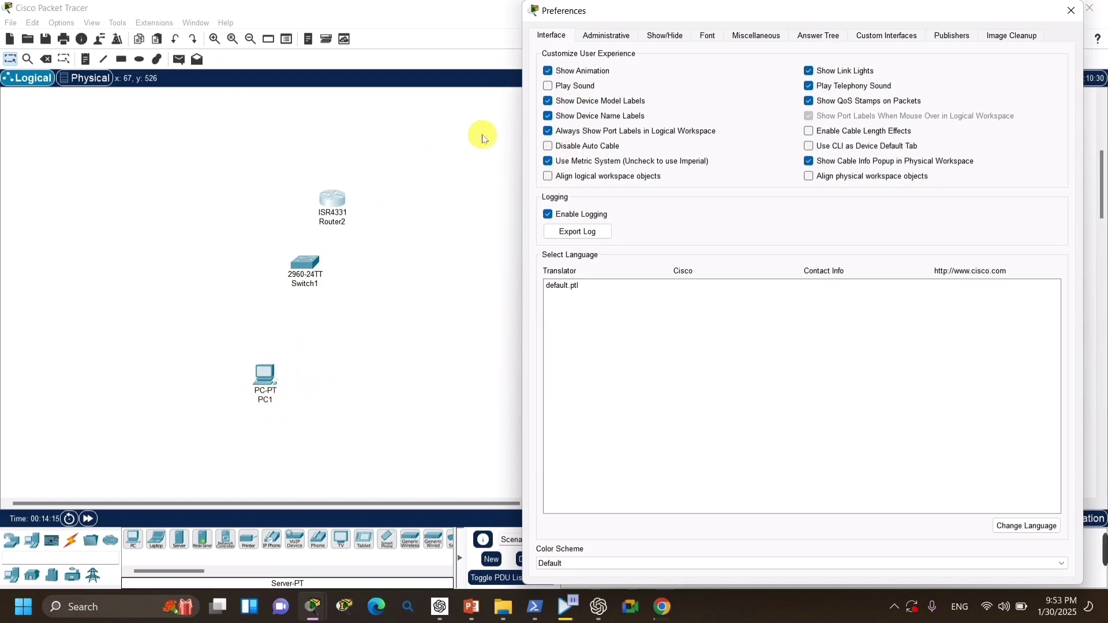
pyautogui.click(579, 103)
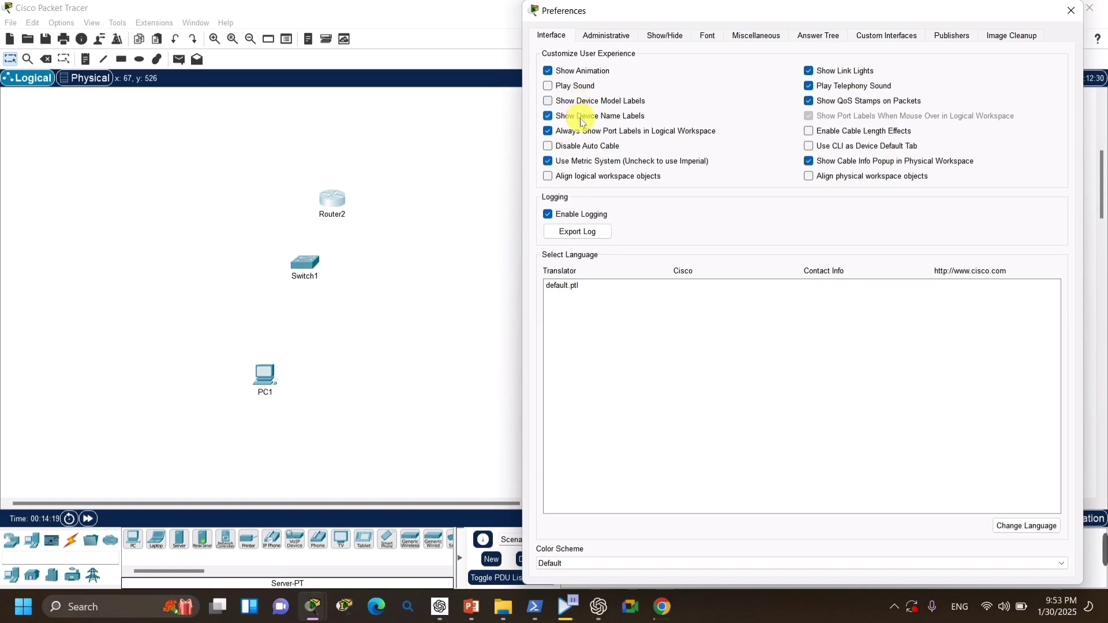
pyautogui.click(582, 121)
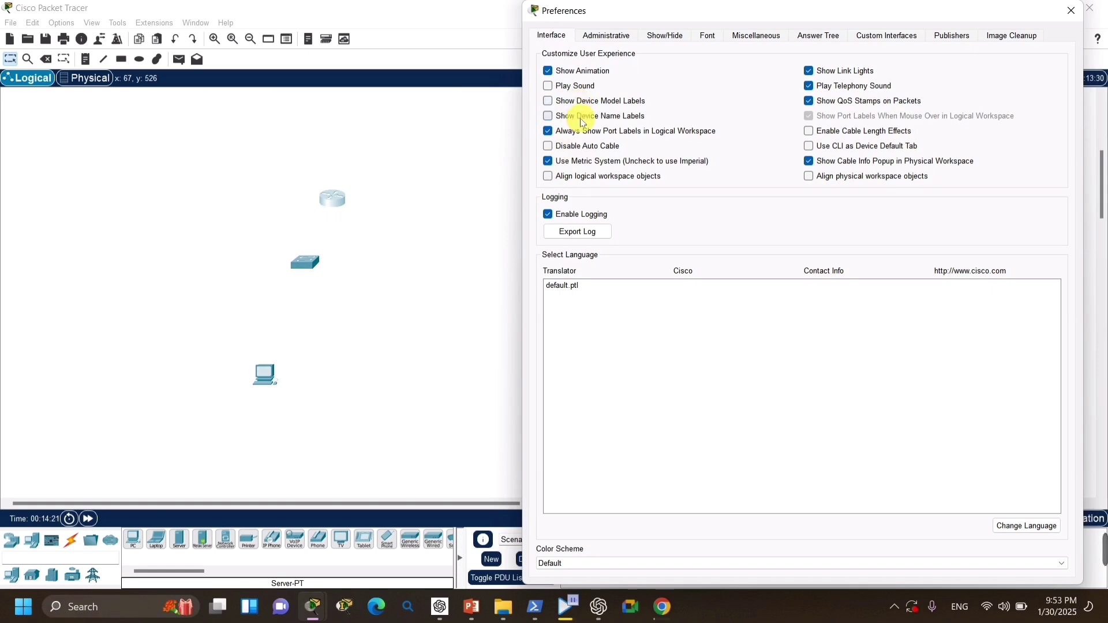
pyautogui.click(582, 121)
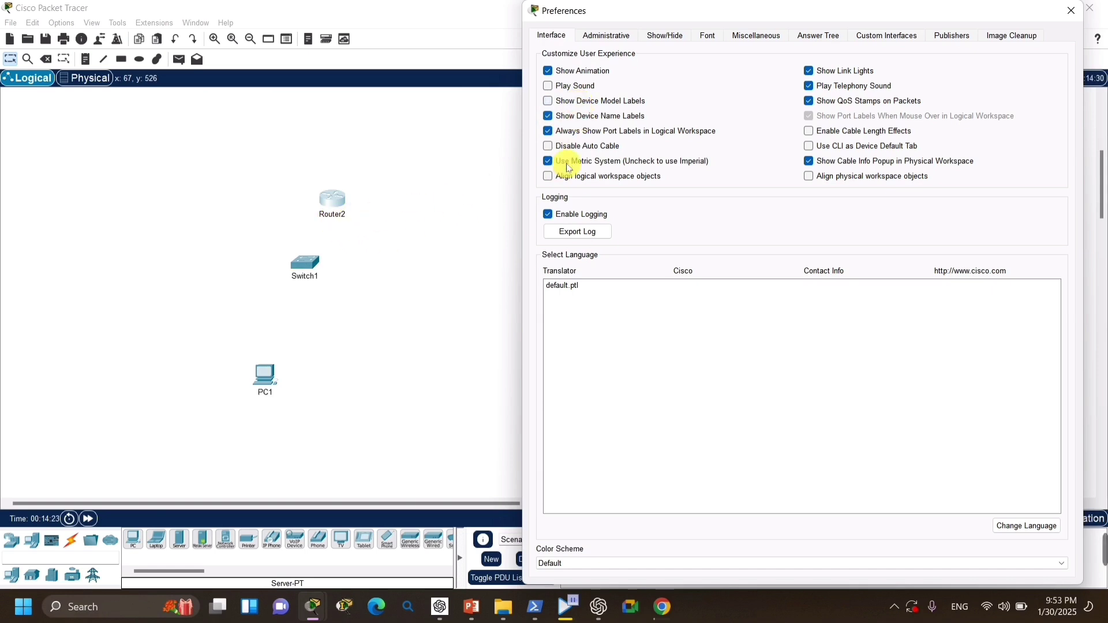
pyautogui.click(567, 121)
pyautogui.click(568, 122)
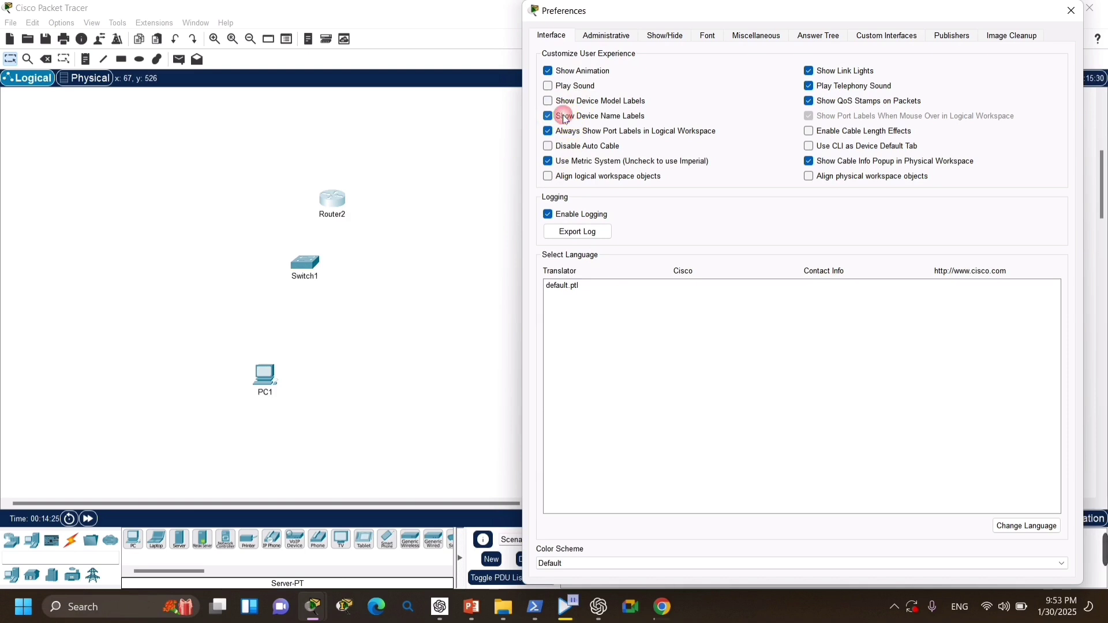
# - Disable auto cable and turn off always showing port labels in the Logical workspace
pyautogui.click(591, 150)
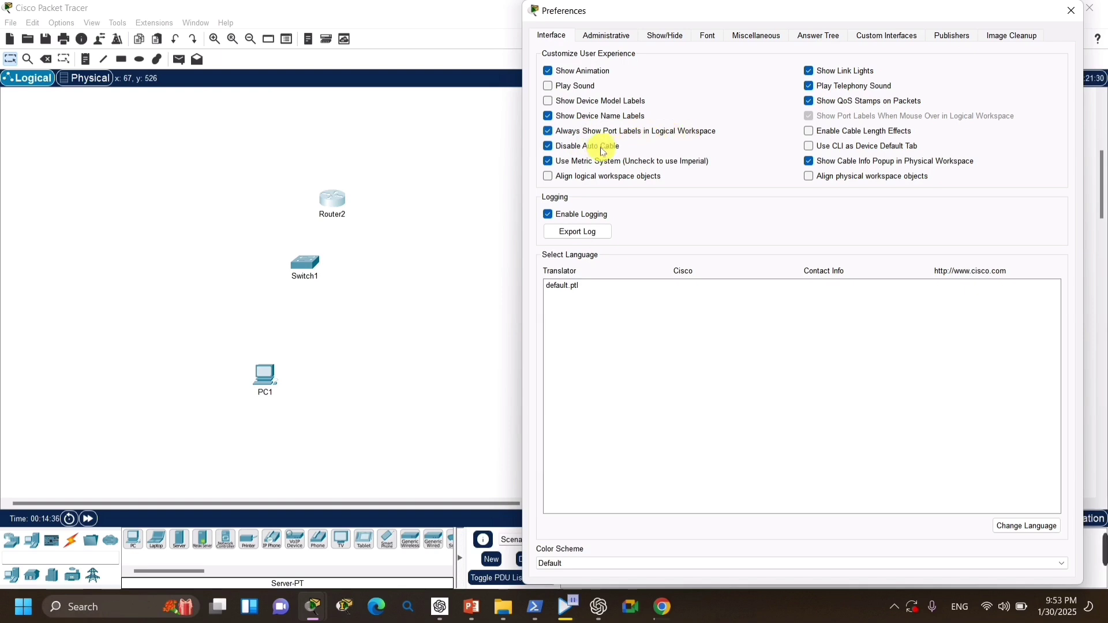
pyautogui.click(563, 134)
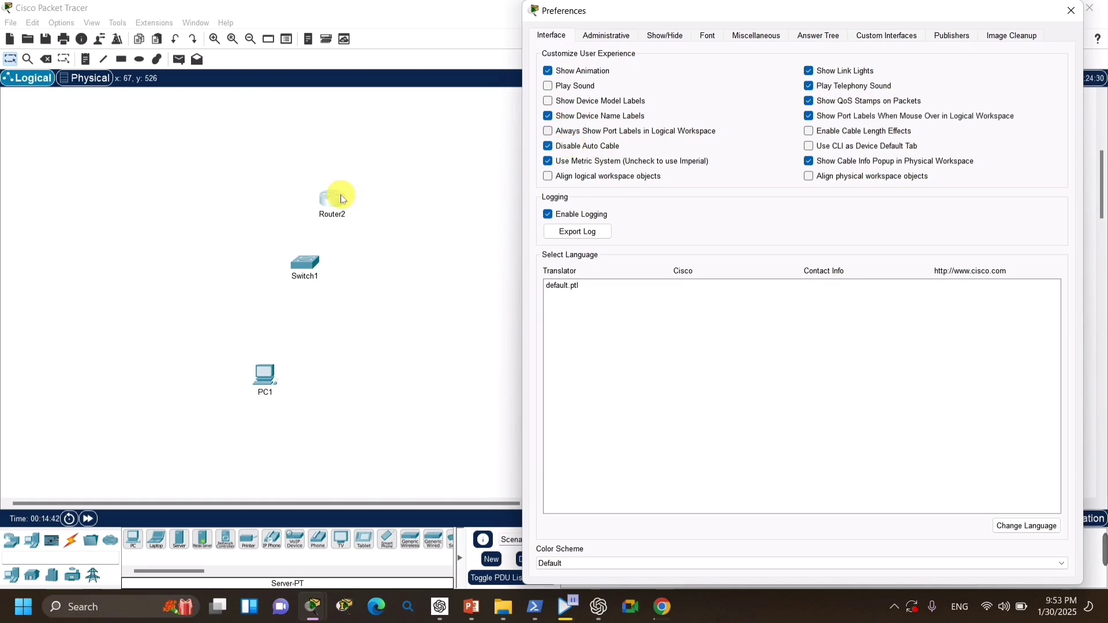
# - Open the font preferences and select size 14 for the CLI text
pyautogui.click(705, 42)
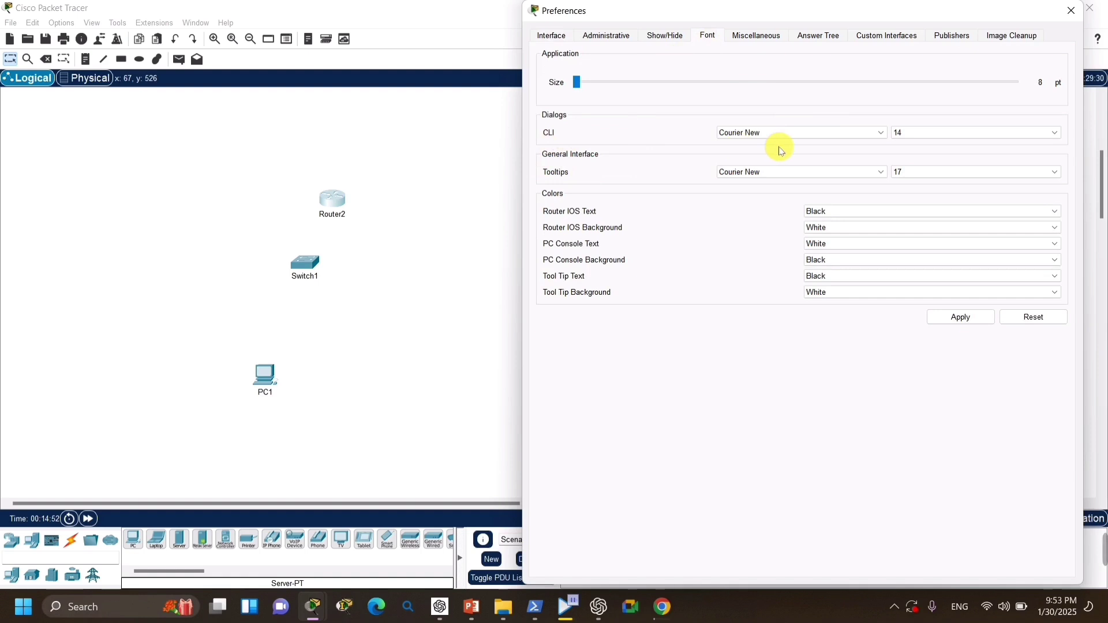
pyautogui.click(940, 132)
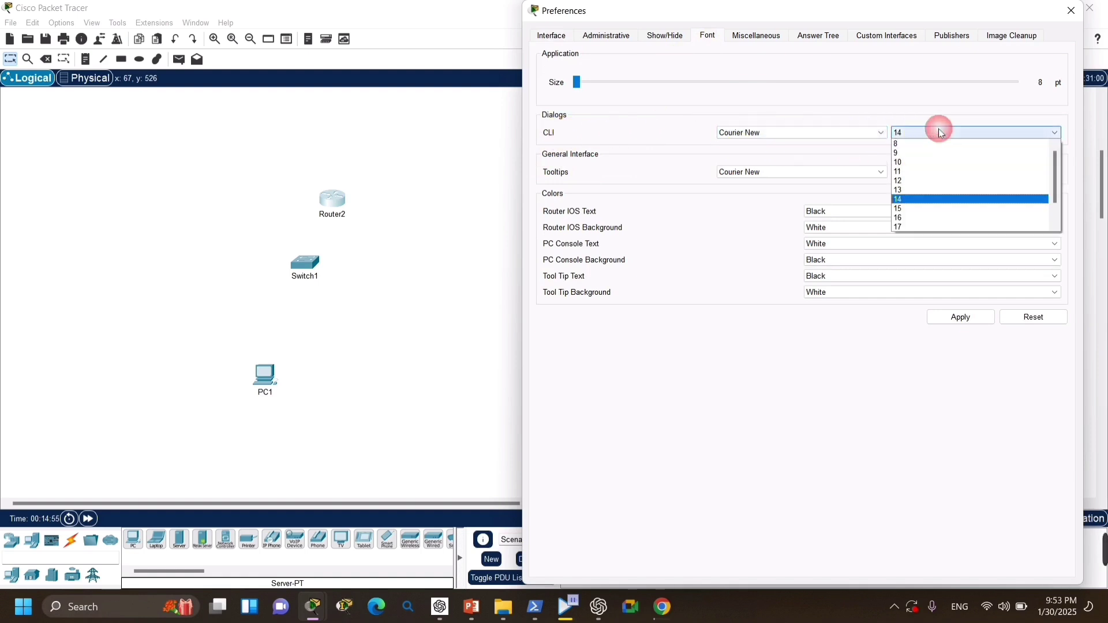
pyautogui.click(904, 200)
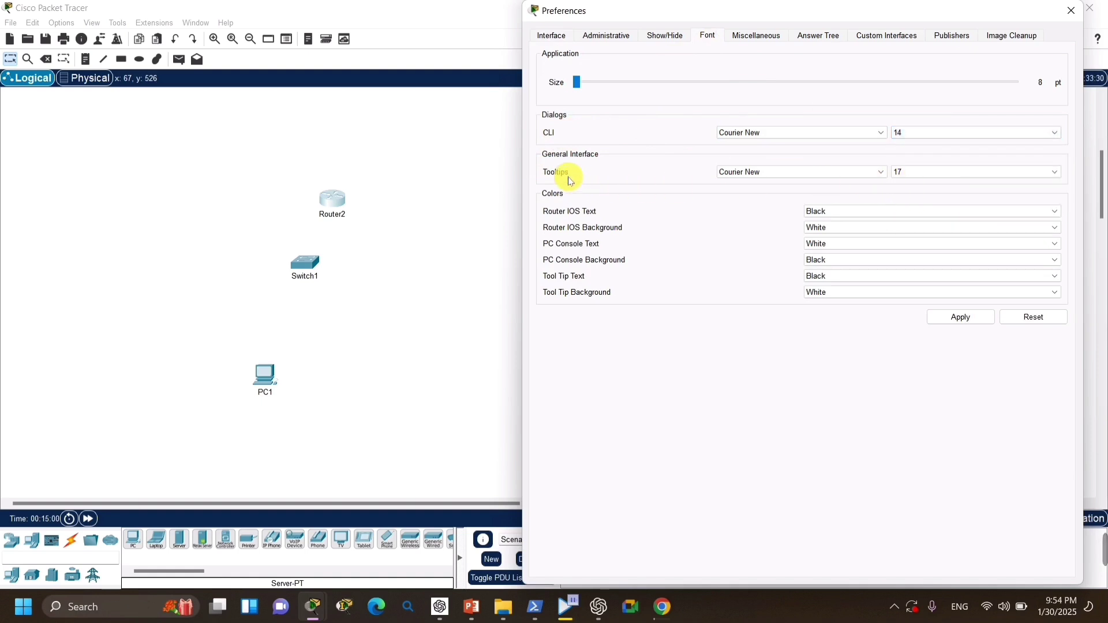
# - Try a tooltip font size of 10, and set it back to 17, applying each size
pyautogui.click(922, 171)
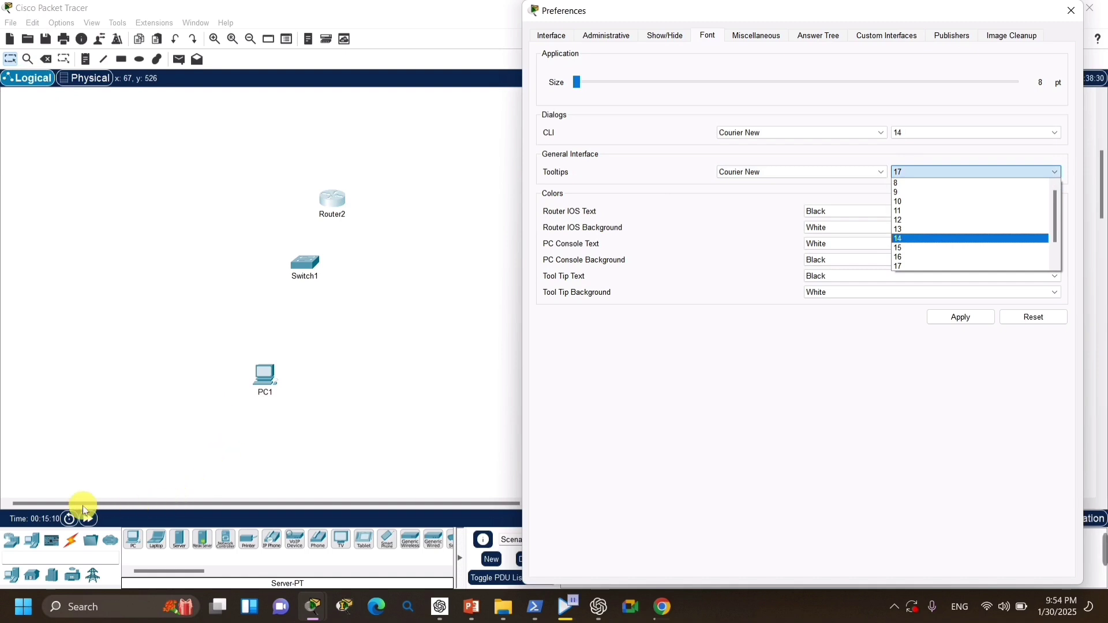
pyautogui.click(931, 201)
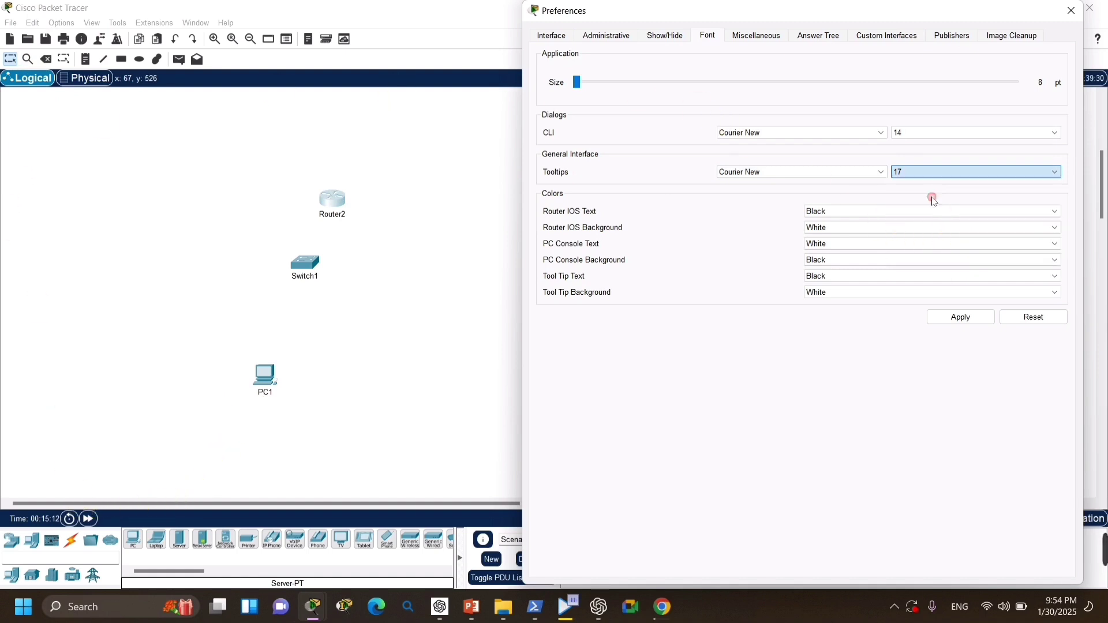
pyautogui.click(972, 319)
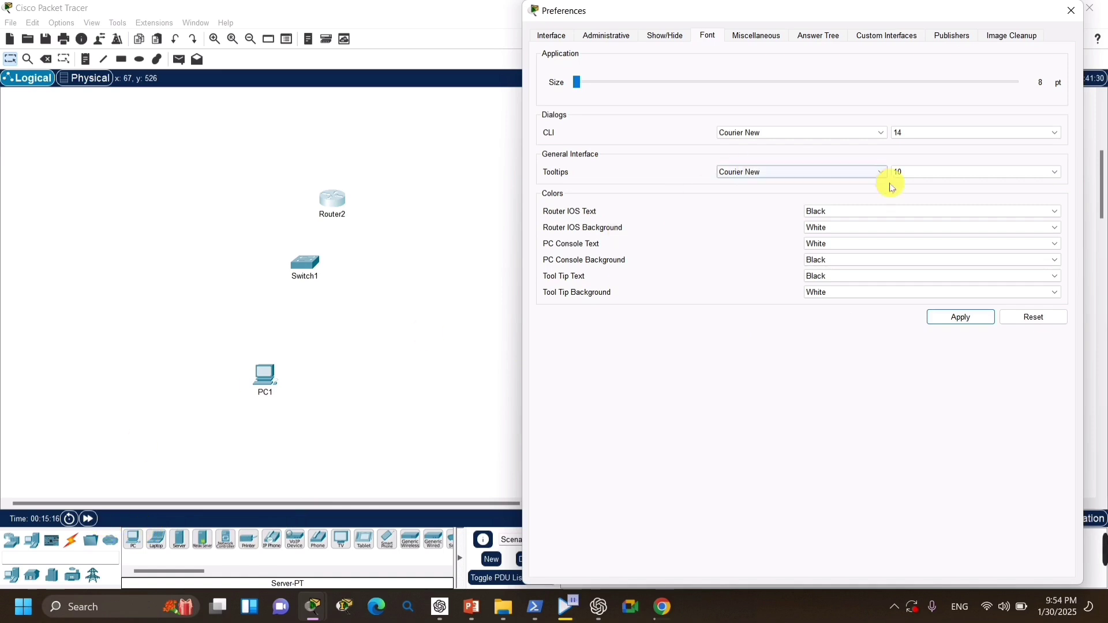
pyautogui.click(904, 174)
pyautogui.click(920, 266)
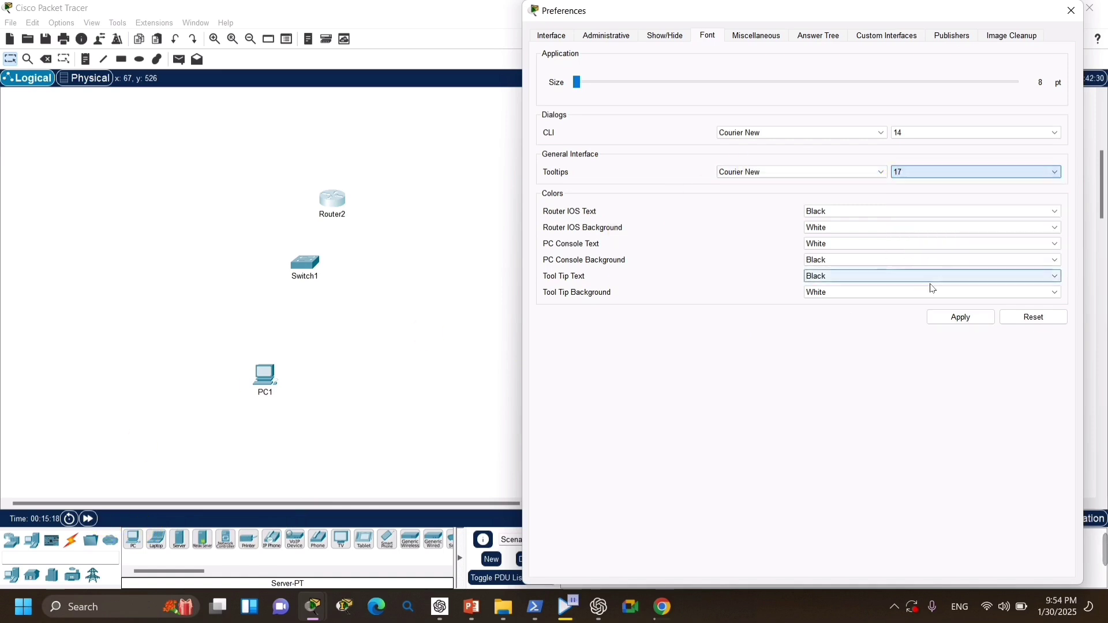
pyautogui.click(954, 317)
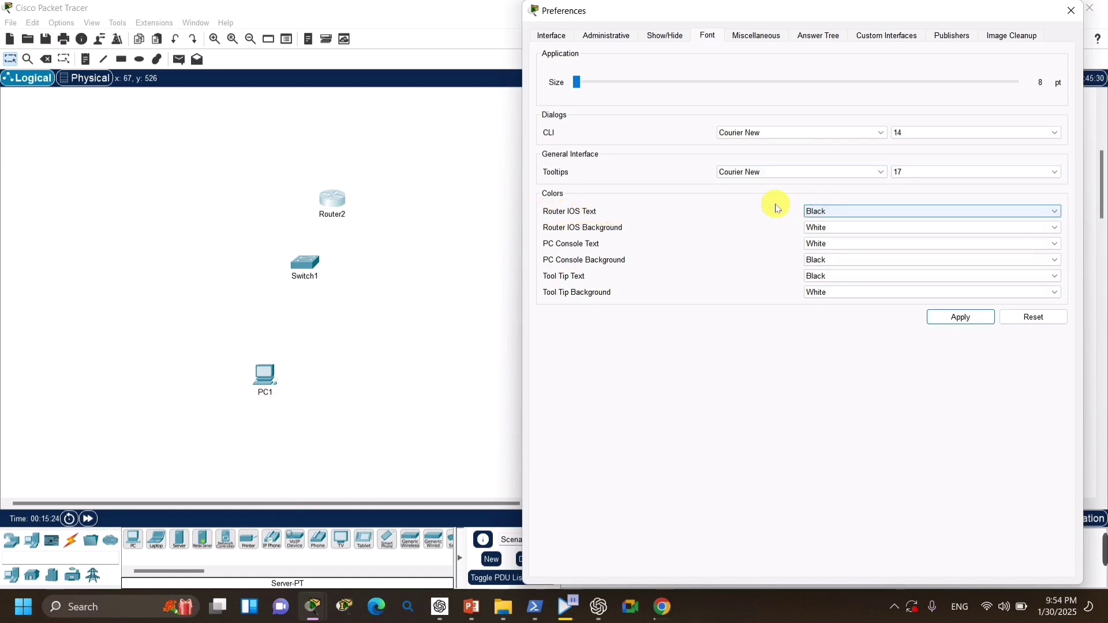
# - Set the Router IOS text color to White and its background to Black, apply the colors, and close the preferences
pyautogui.click(838, 219)
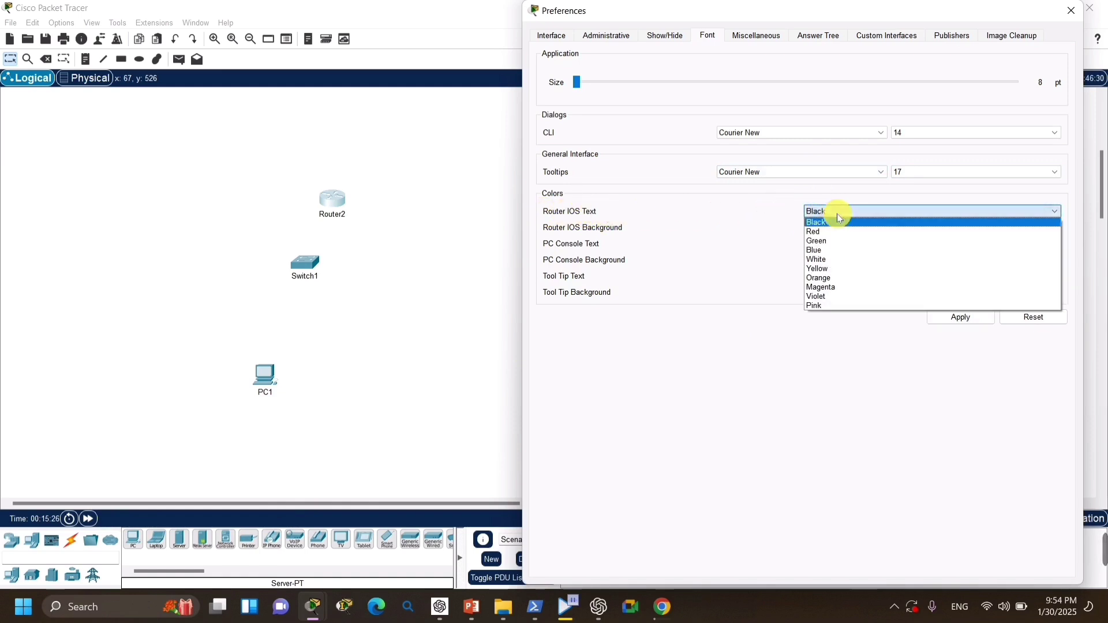
pyautogui.click(837, 213)
pyautogui.click(835, 212)
pyautogui.click(830, 261)
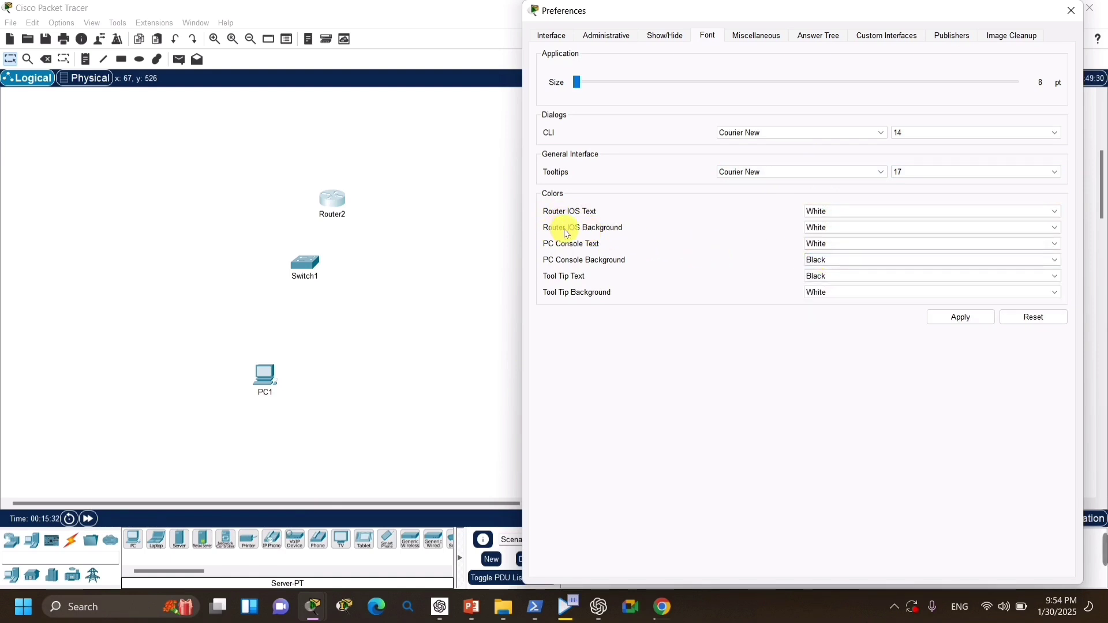
pyautogui.click(810, 230)
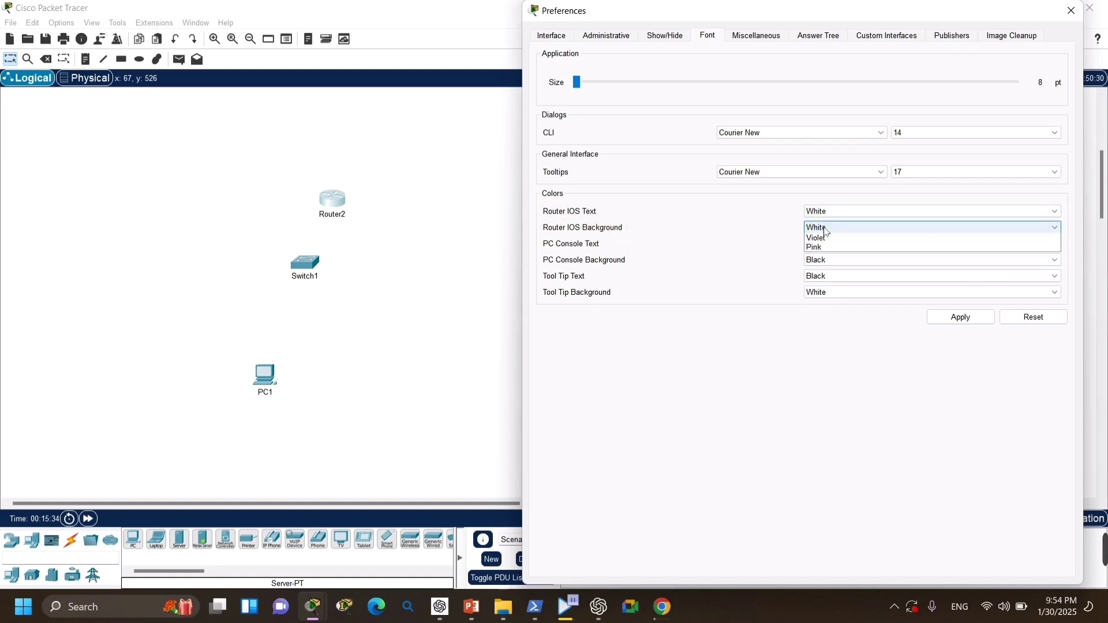
pyautogui.click(835, 277)
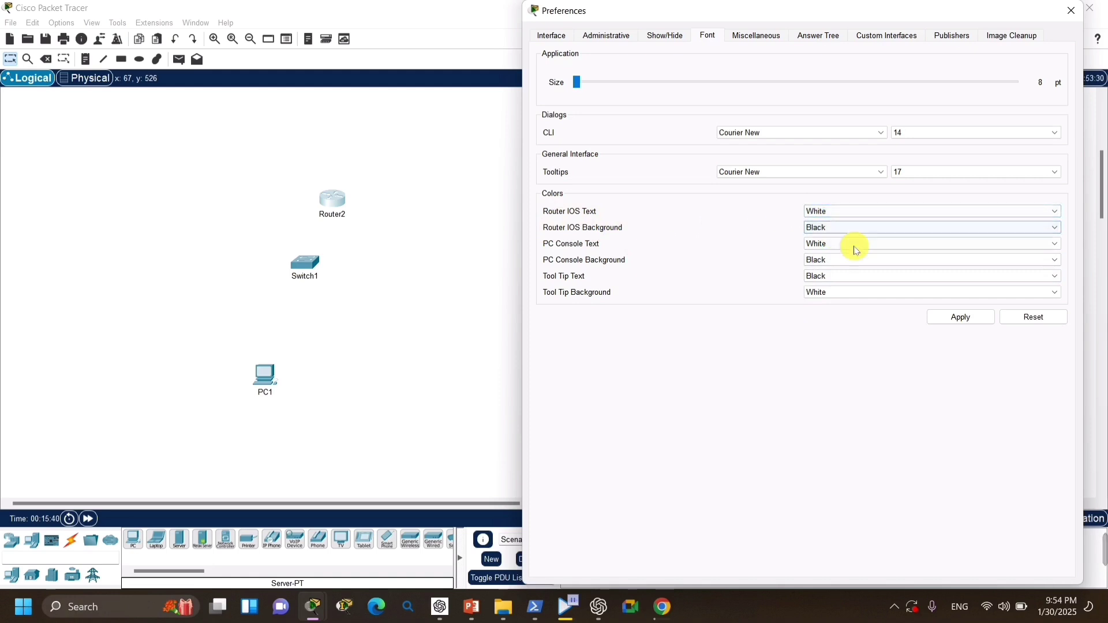
pyautogui.click(964, 318)
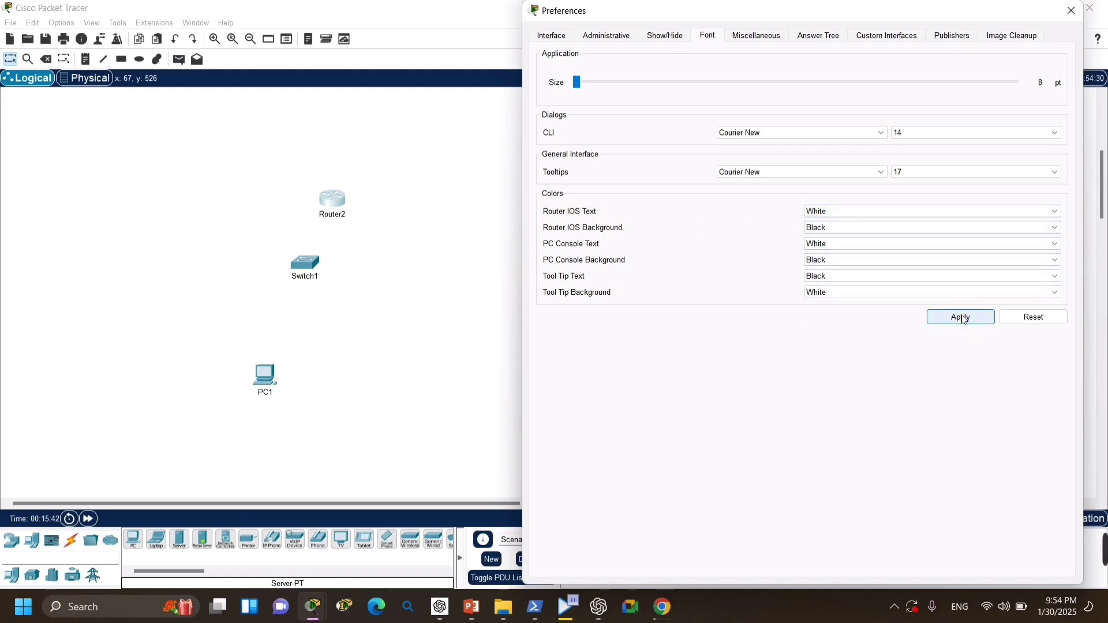
pyautogui.click(963, 319)
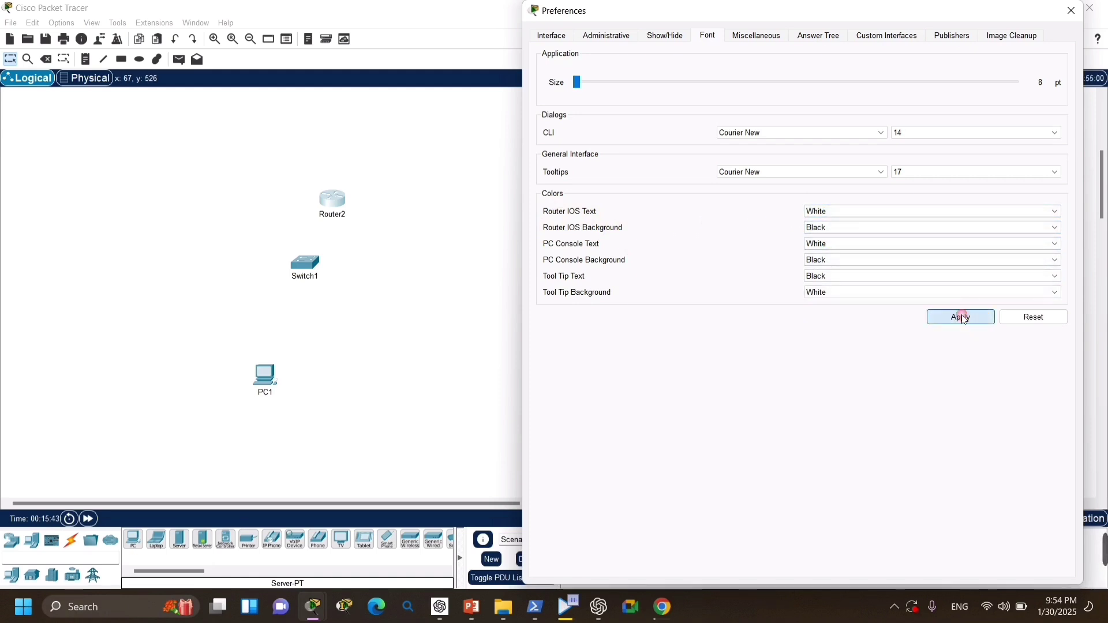
pyautogui.click(1071, 11)
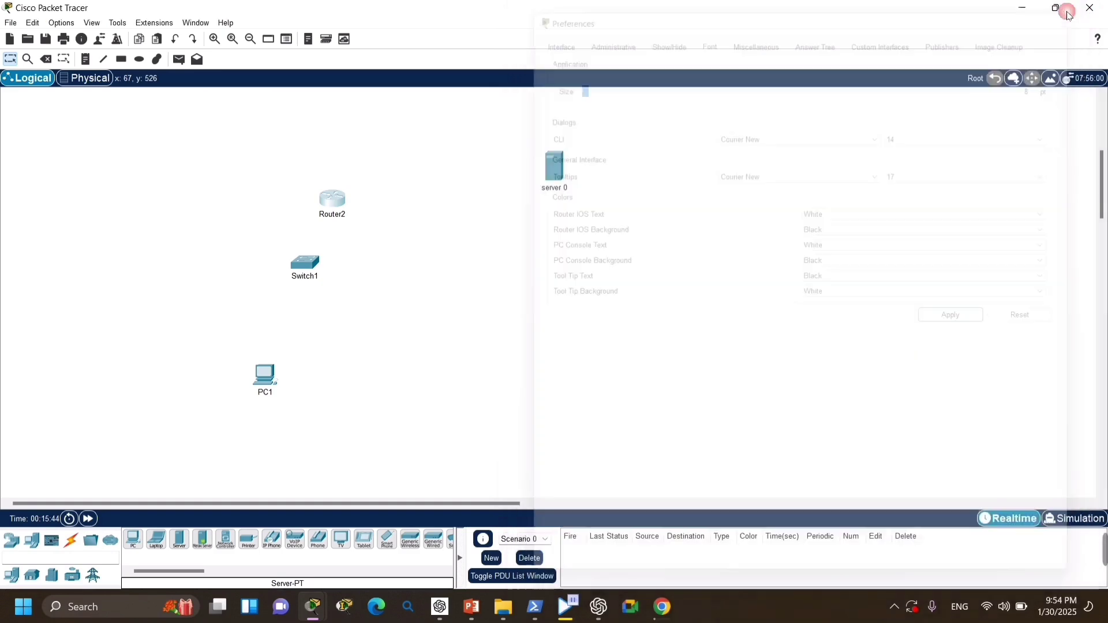
# - Open Router2's command line in a maximized window and enter blank lines to check the text and background colors
pyautogui.click(335, 199)
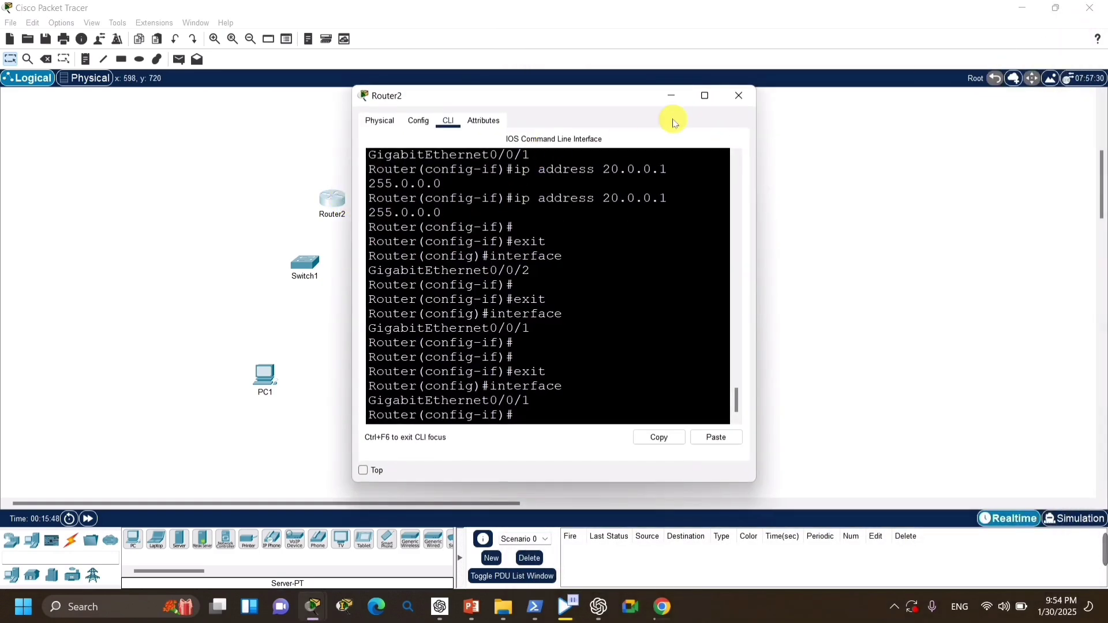
pyautogui.click(704, 95)
pyautogui.click(356, 370)
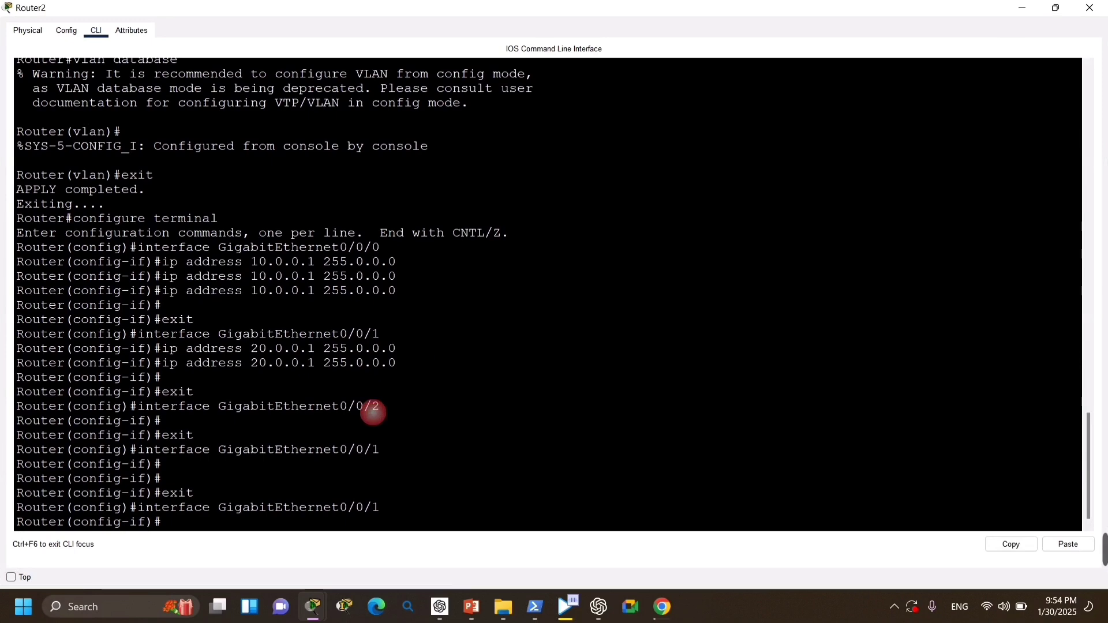
pyautogui.press('Return')
pyautogui.press('Return')
pyautogui.press('Return')
pyautogui.press('Return')
pyautogui.press('Return')
pyautogui.press('Return')
pyautogui.press('Return')
pyautogui.press('Return')
pyautogui.press('Return')
pyautogui.press('Return')
pyautogui.press('Return')
pyautogui.press('Return')
pyautogui.press('Return')
pyautogui.press('Return')
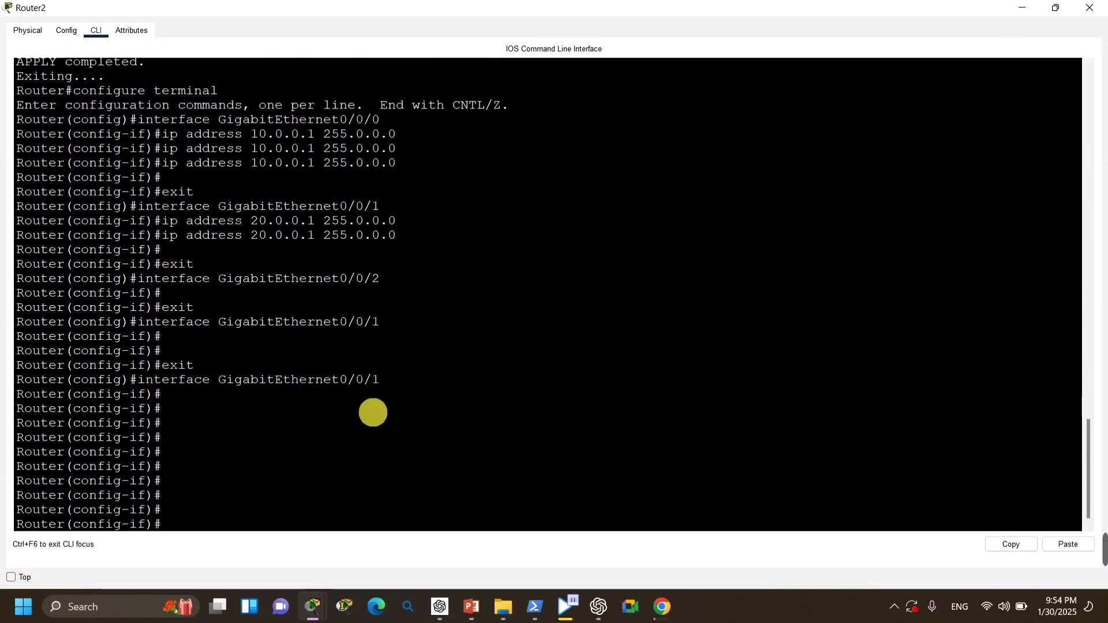
pyautogui.scroll(1, 373, 412)
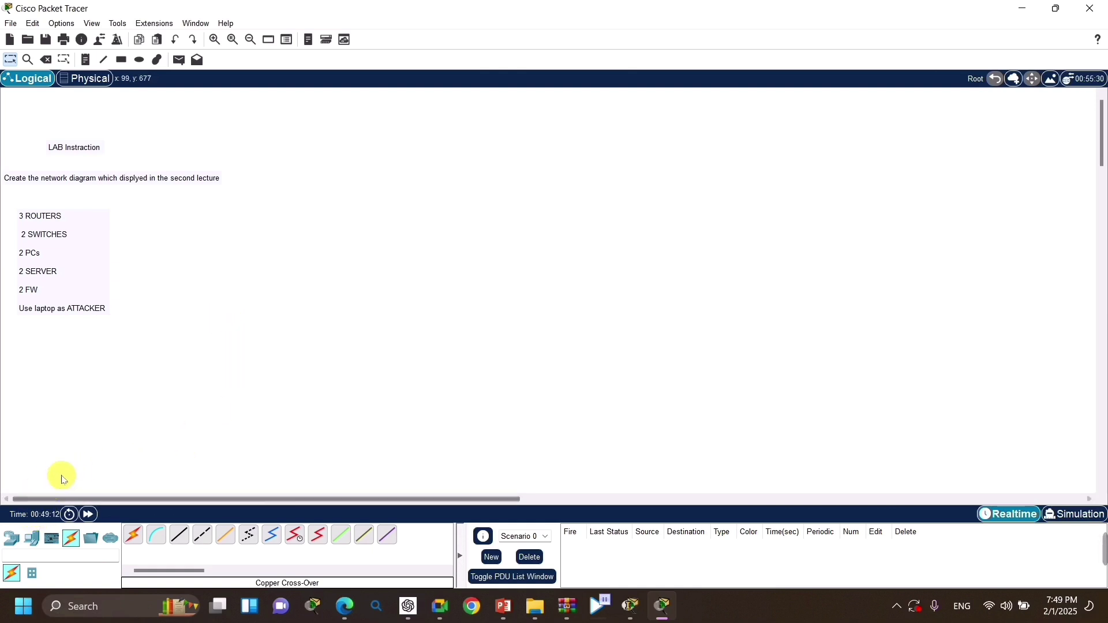
# - Place three 2911 routers in a spaced row across the workspace beside the lab instructions
pyautogui.click(18, 539)
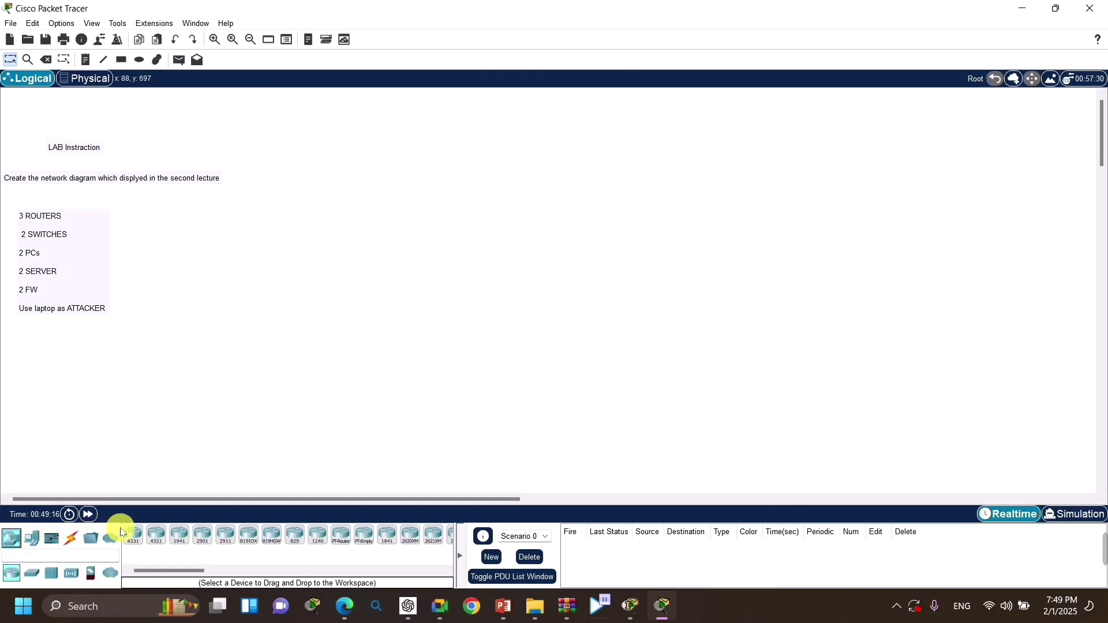
pyautogui.click(229, 538)
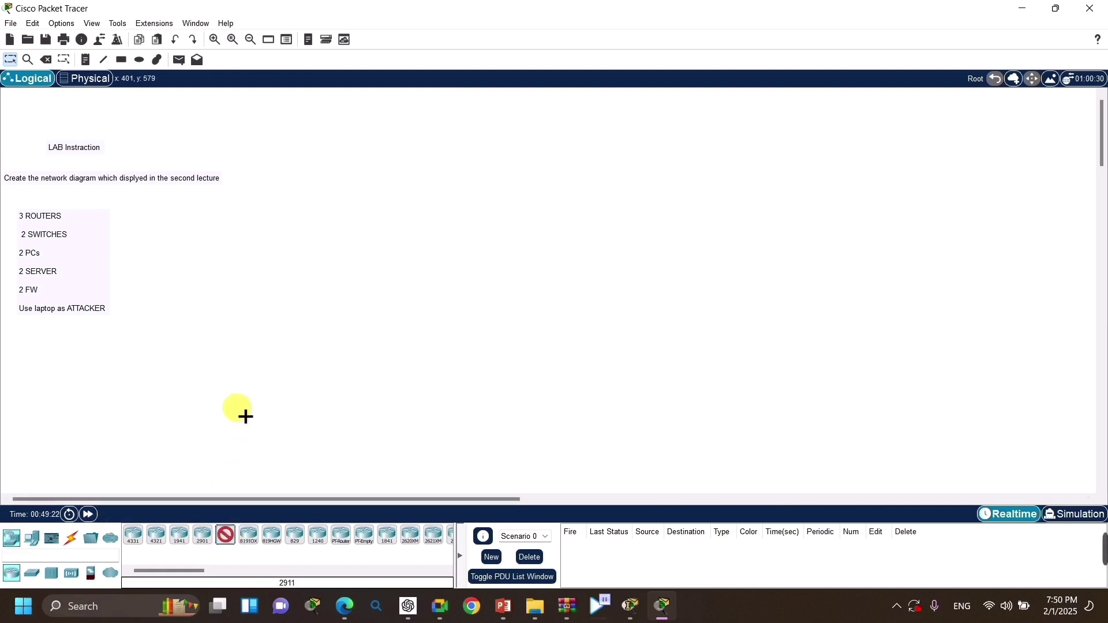
pyautogui.click(385, 226)
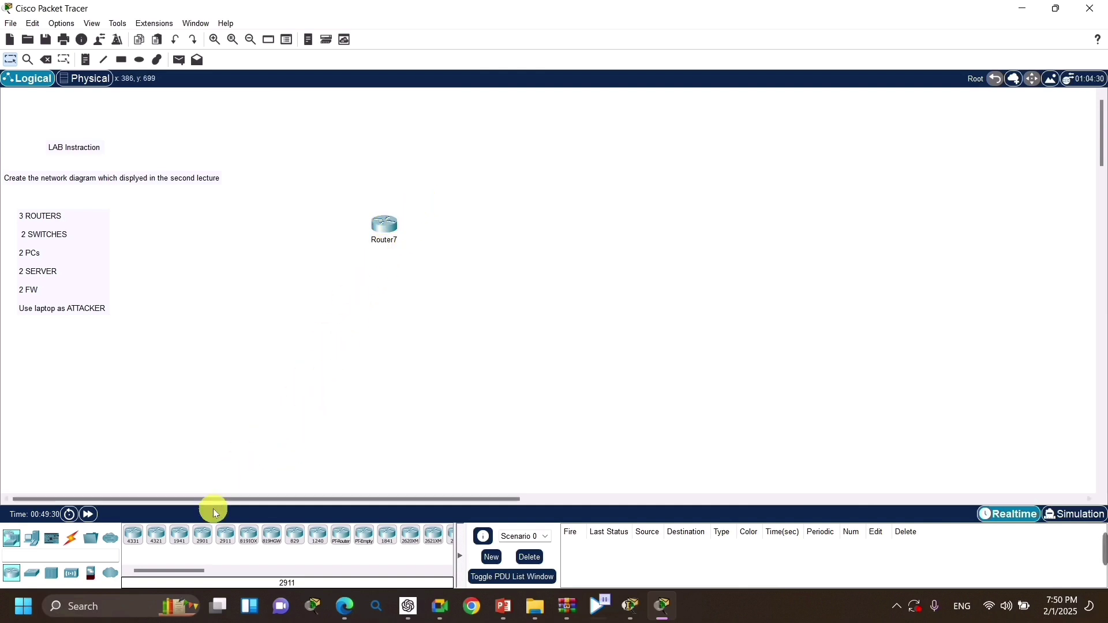
pyautogui.click(226, 539)
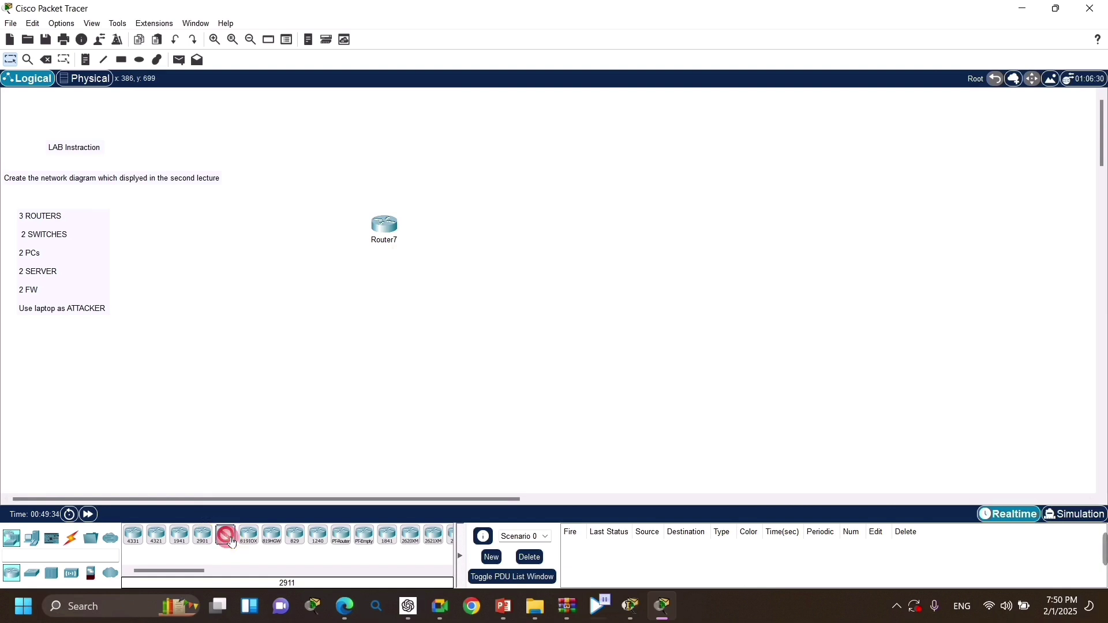
pyautogui.click(546, 245)
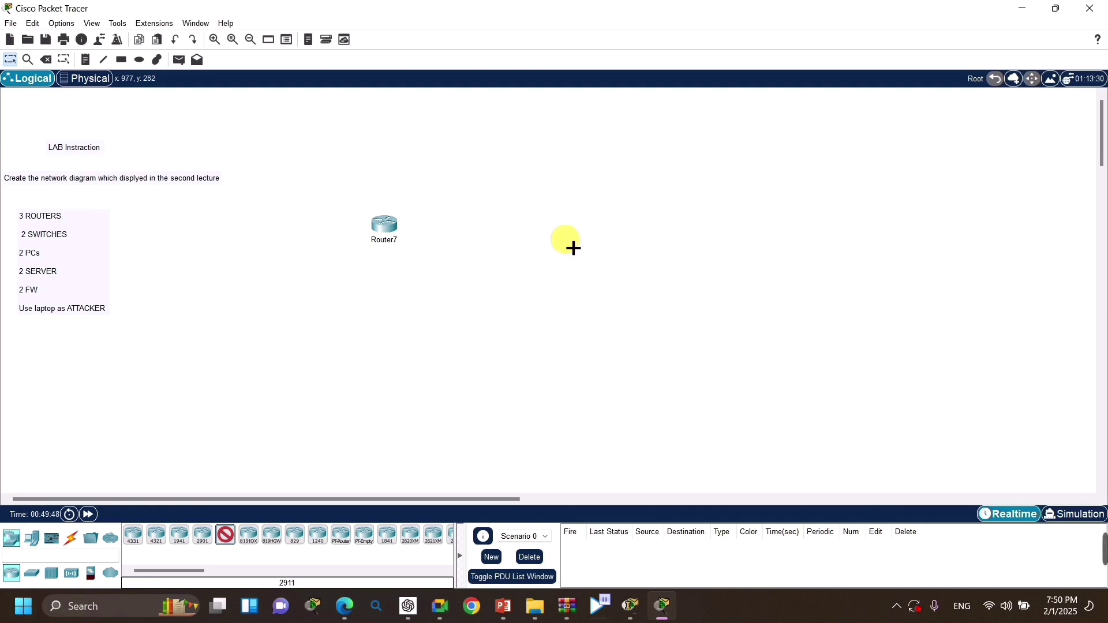
pyautogui.click(573, 246)
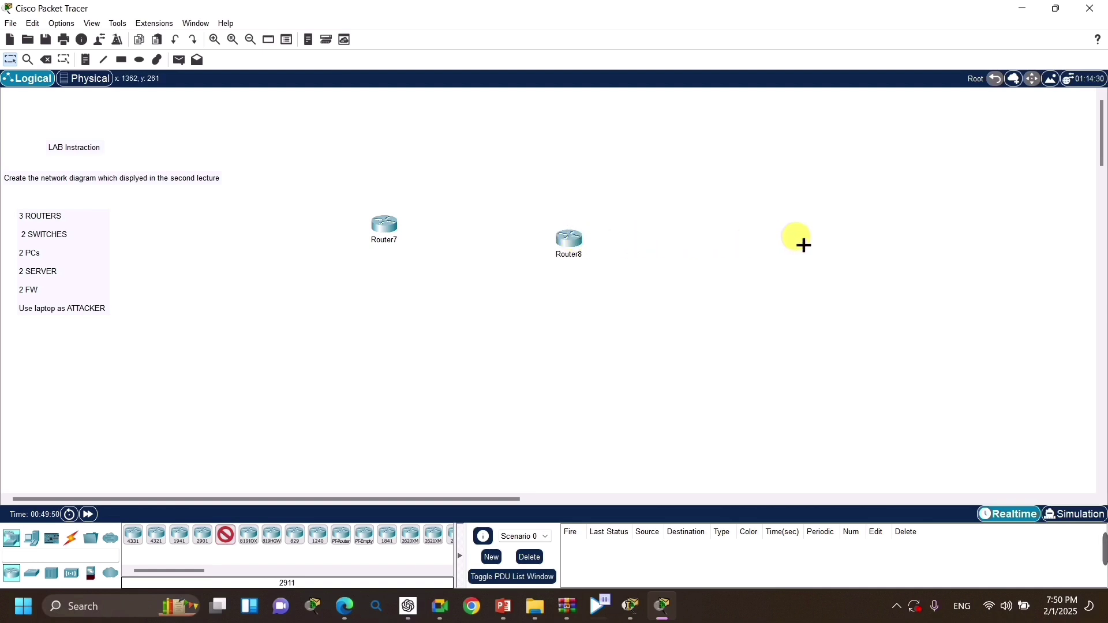
pyautogui.click(862, 252)
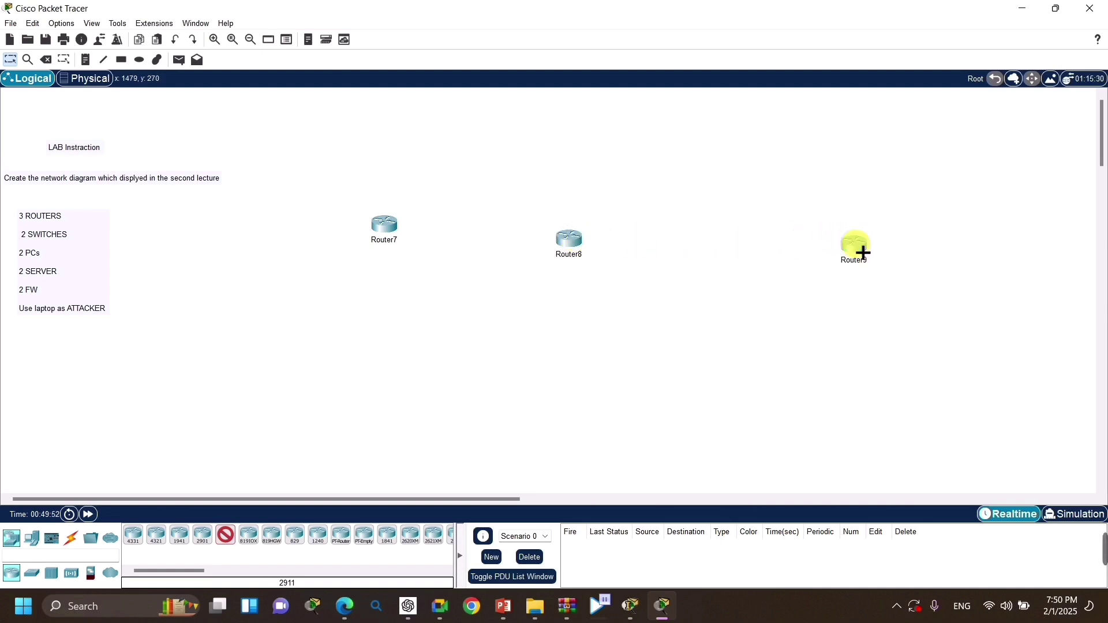
pyautogui.press('Escape')
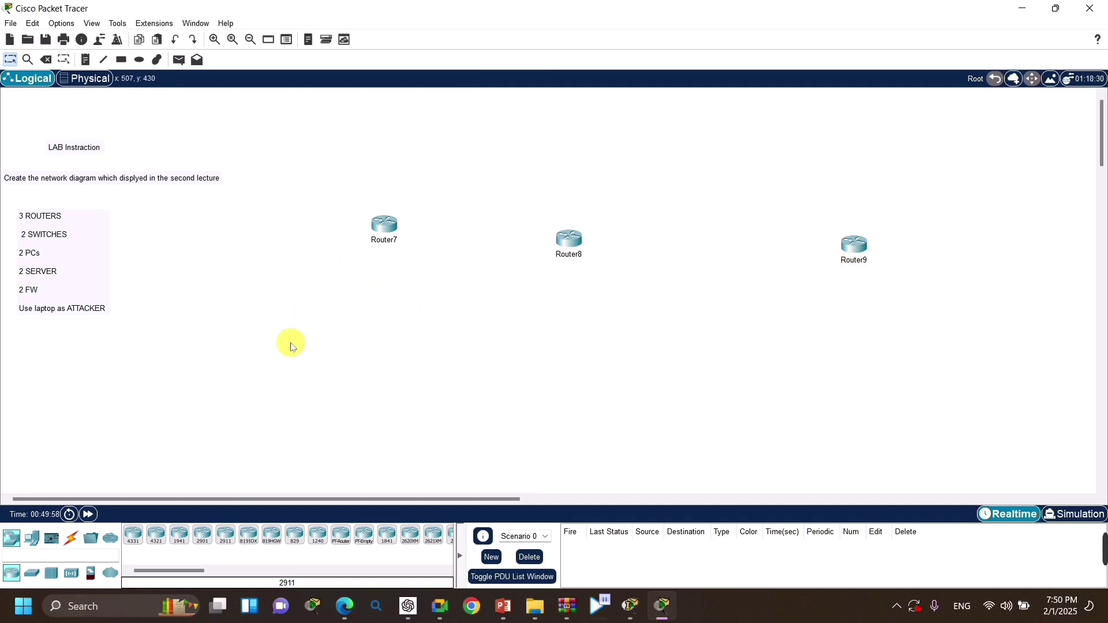
# - Add two 2960 switches, one on the outer side of Router7 and one on the outer side of Router9
pyautogui.click(39, 572)
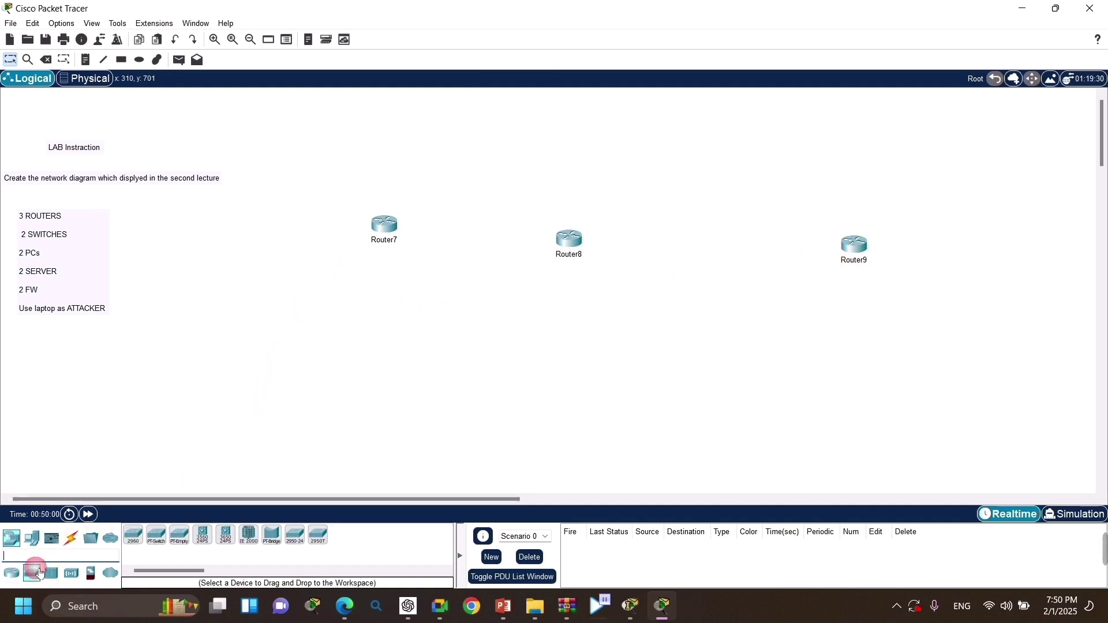
pyautogui.click(136, 535)
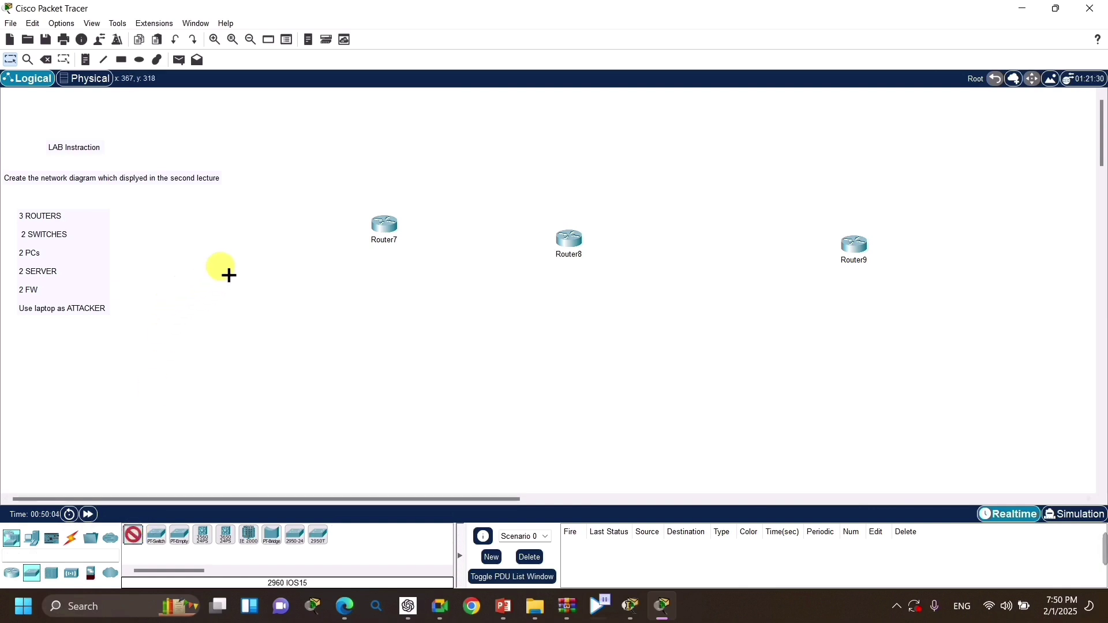
pyautogui.click(237, 235)
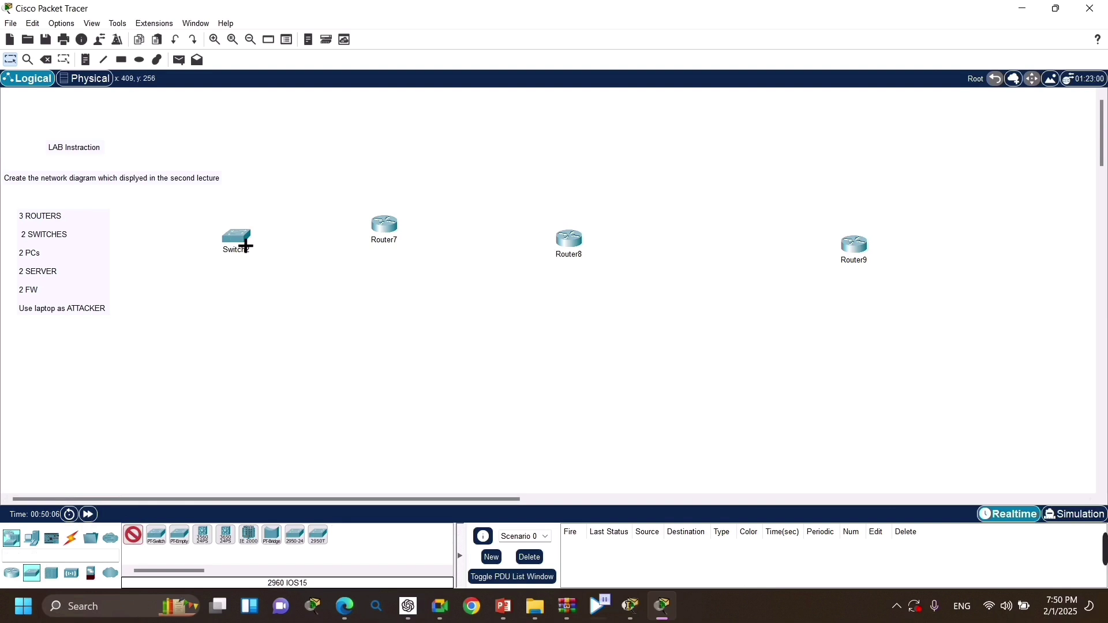
pyautogui.click(1002, 243)
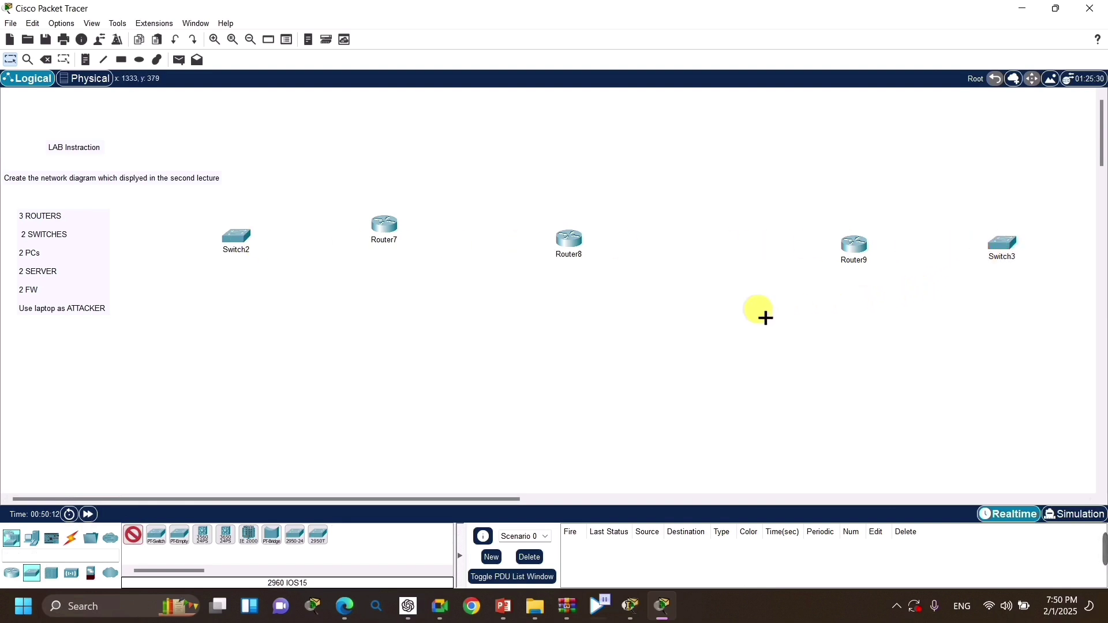
pyautogui.press('Escape')
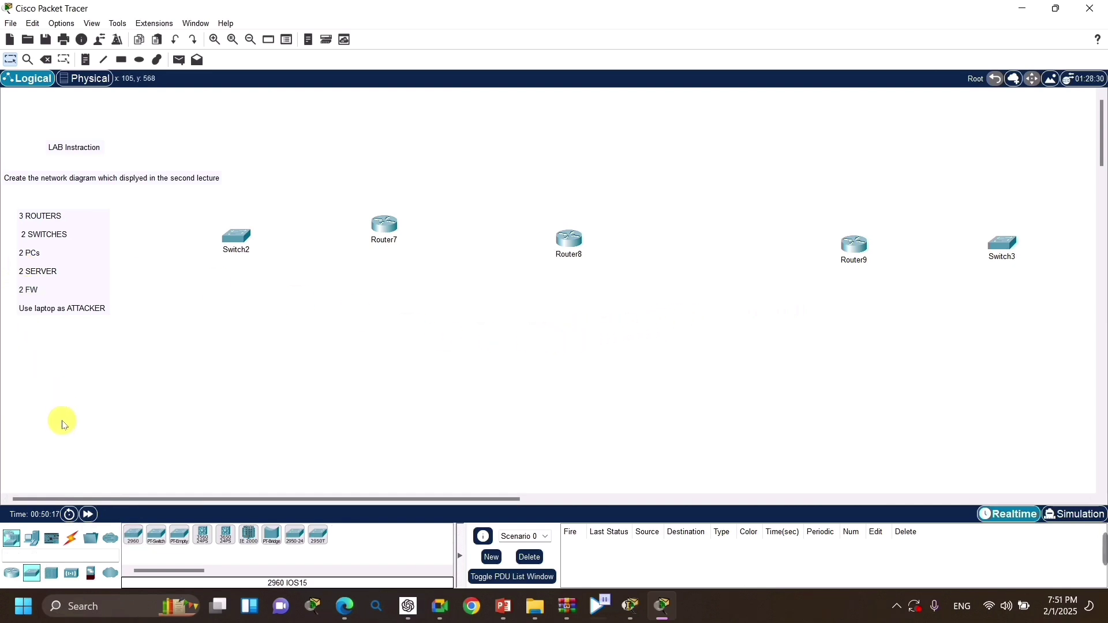
# - Add two PCs near Switch2, one above it and one below it
pyautogui.click(34, 538)
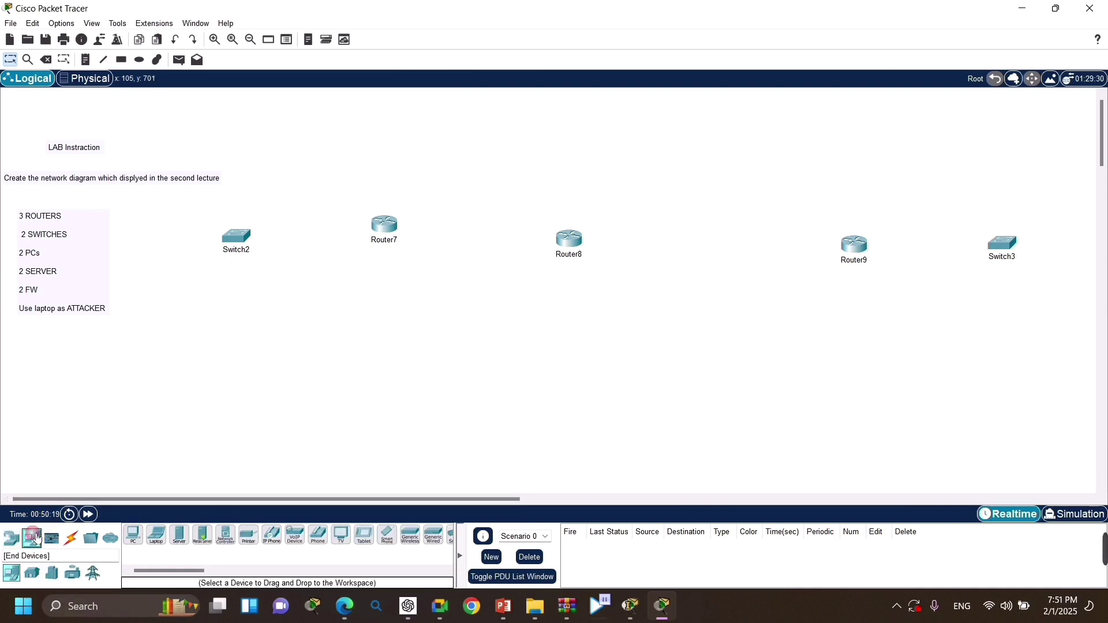
pyautogui.click(137, 540)
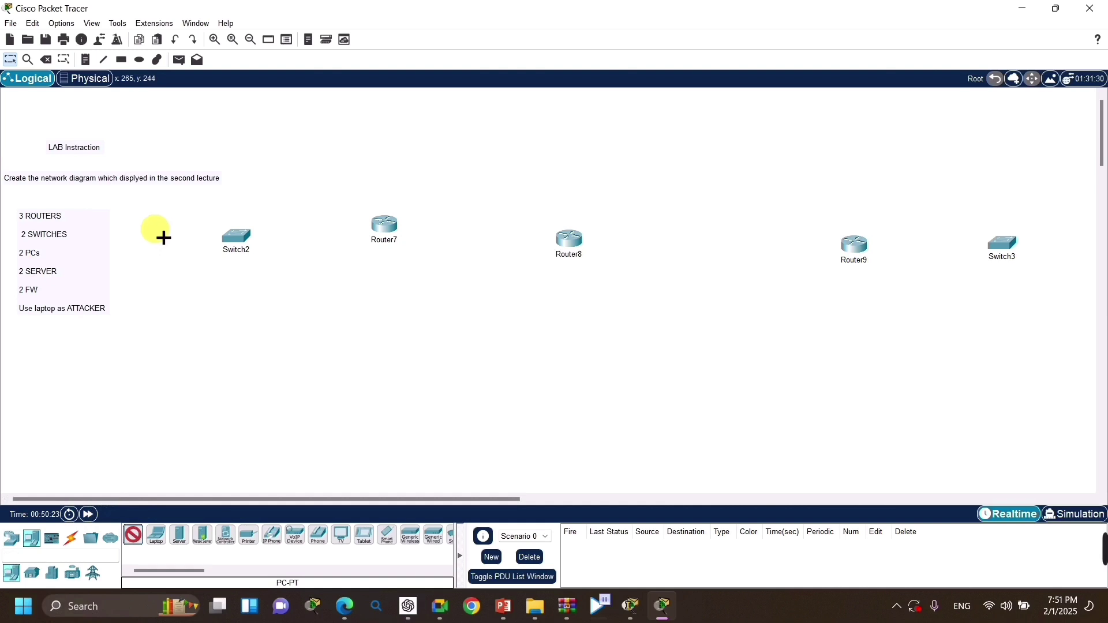
pyautogui.click(182, 214)
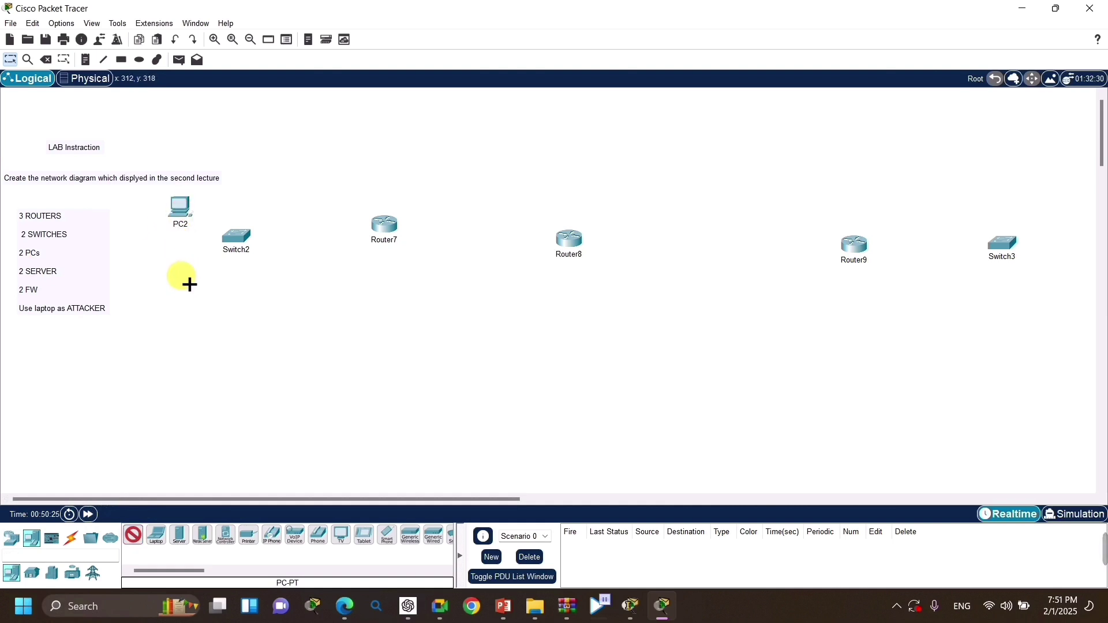
pyautogui.click(182, 308)
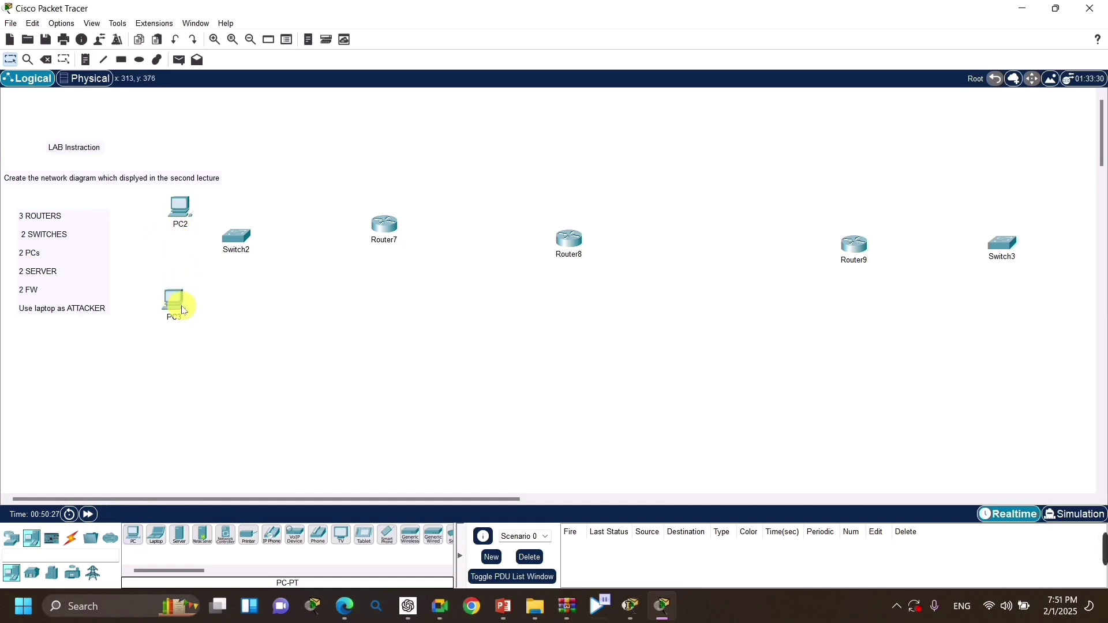
# - Add two Server-PT servers near Switch3, one above it and one below it
pyautogui.click(40, 537)
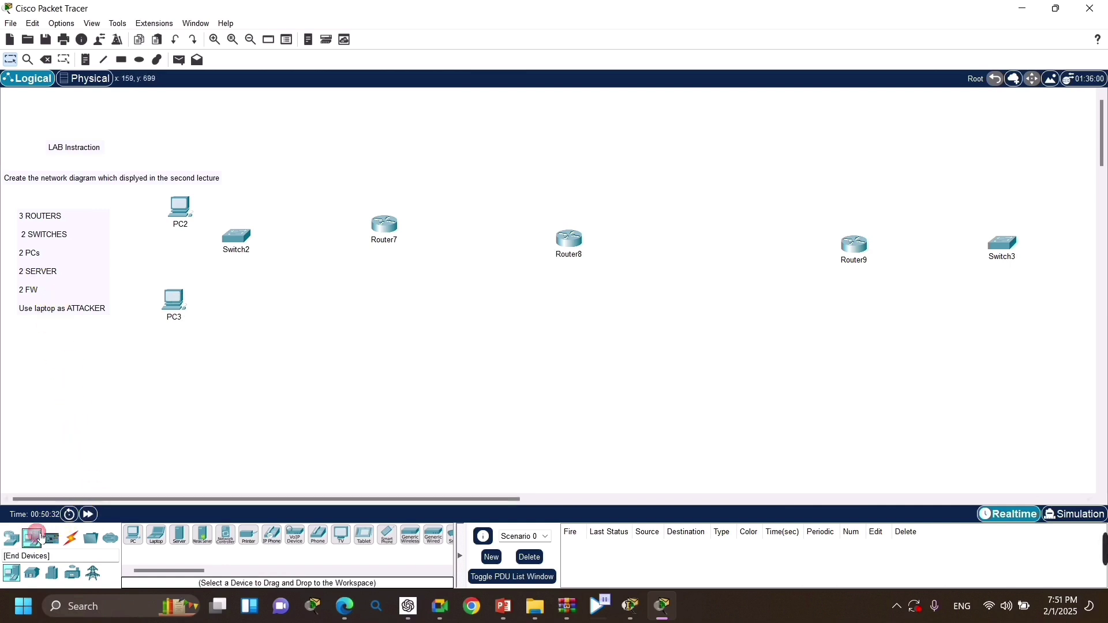
pyautogui.click(184, 542)
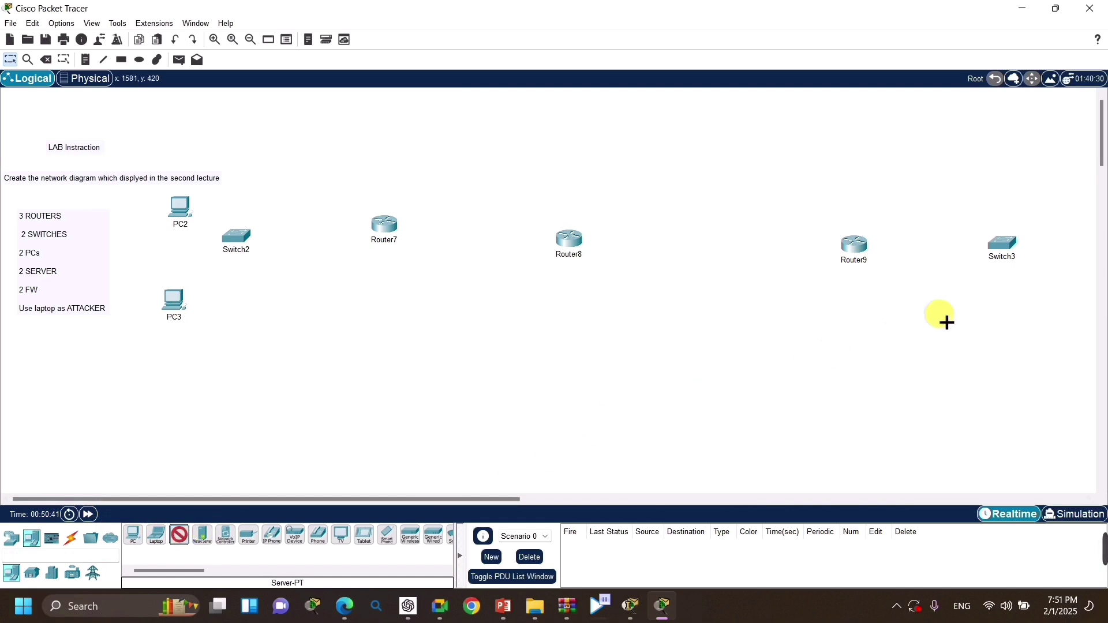
pyautogui.click(1048, 143)
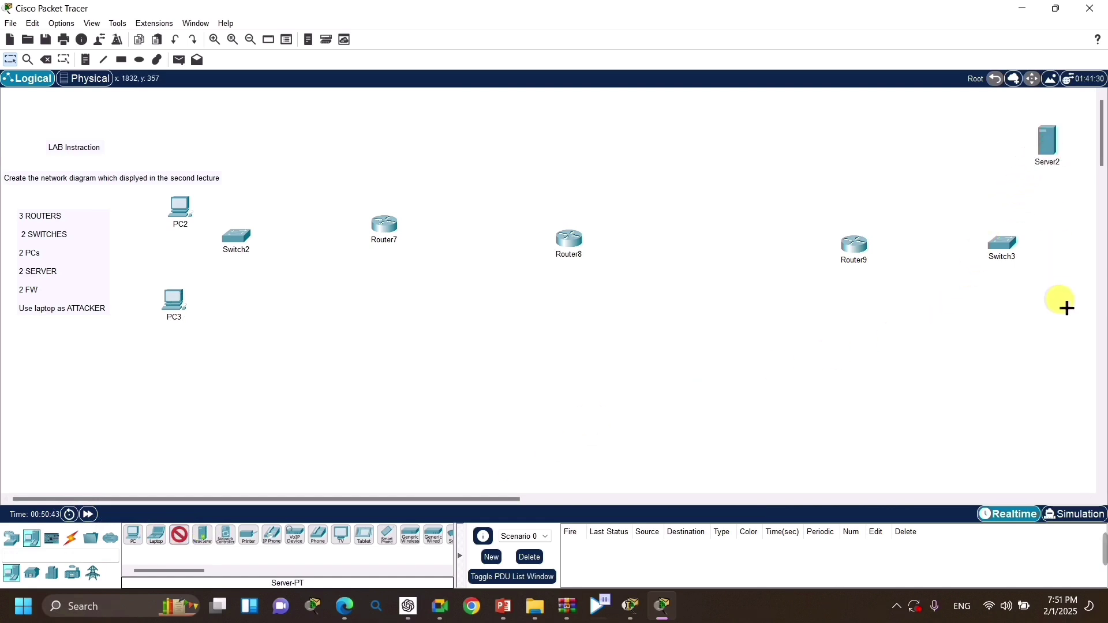
pyautogui.click(1060, 365)
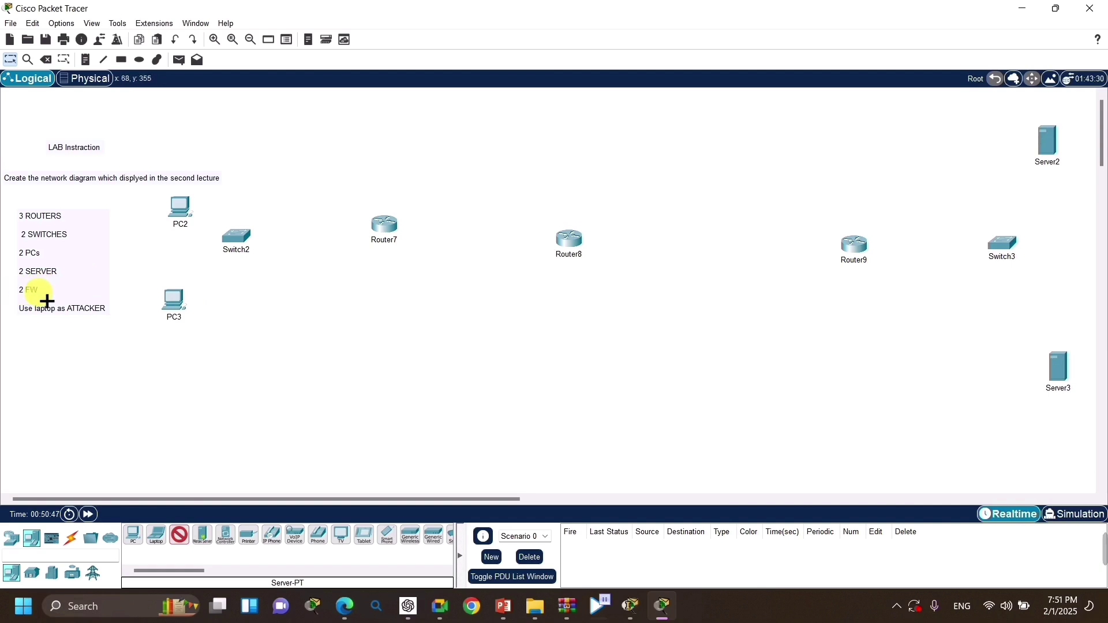
pyautogui.press('Escape')
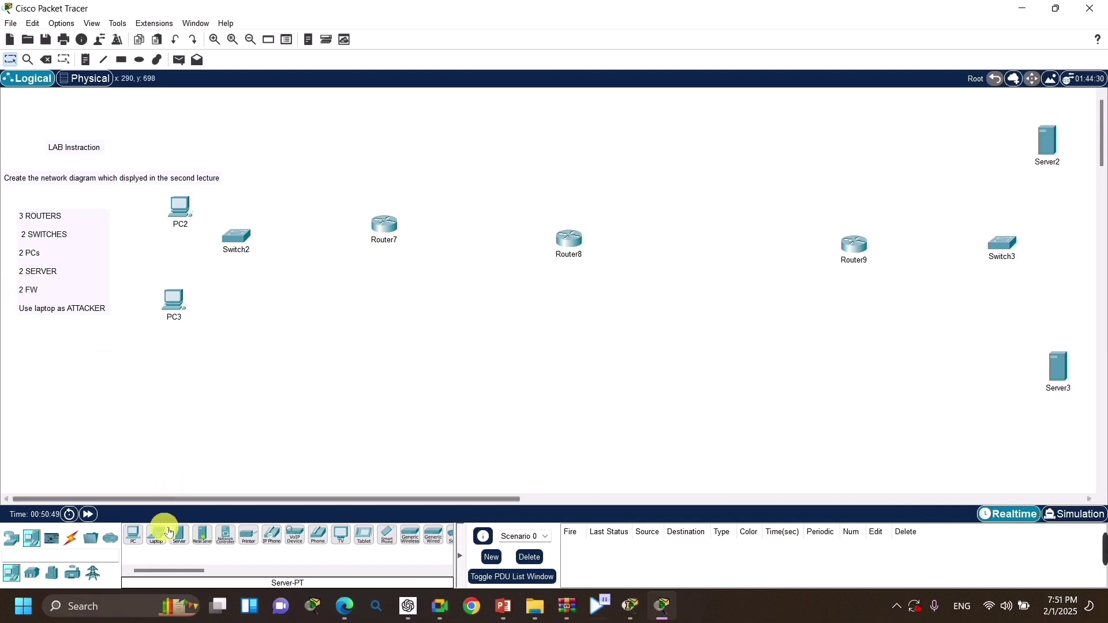
# - Add two 5505 firewalls, one between Switch2 and Router7 and one between Router8 and Router9
pyautogui.click(19, 539)
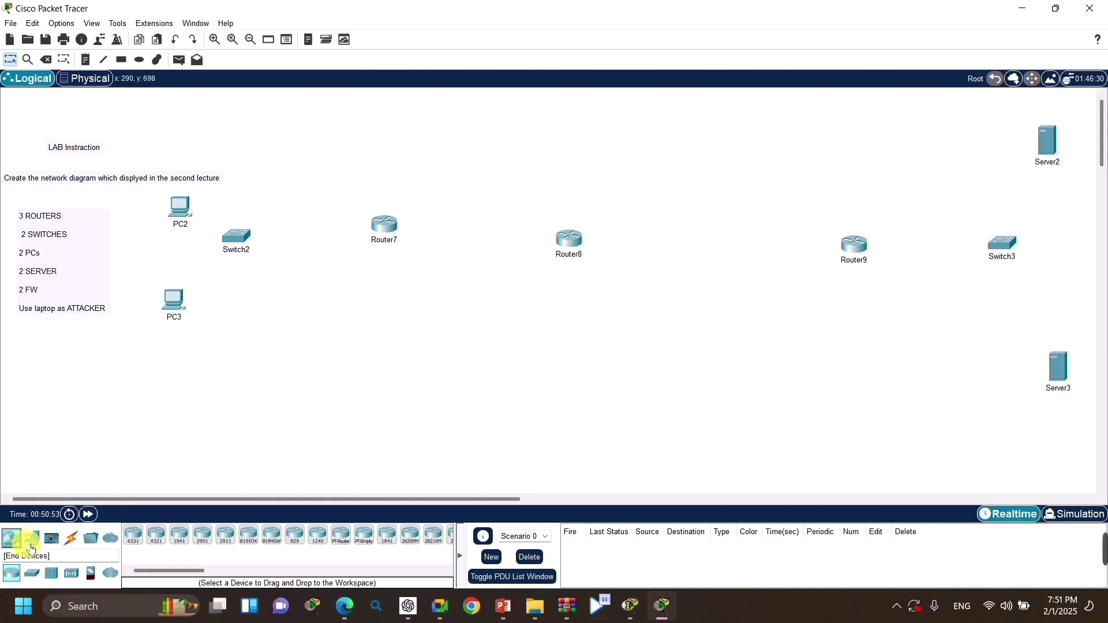
pyautogui.click(89, 573)
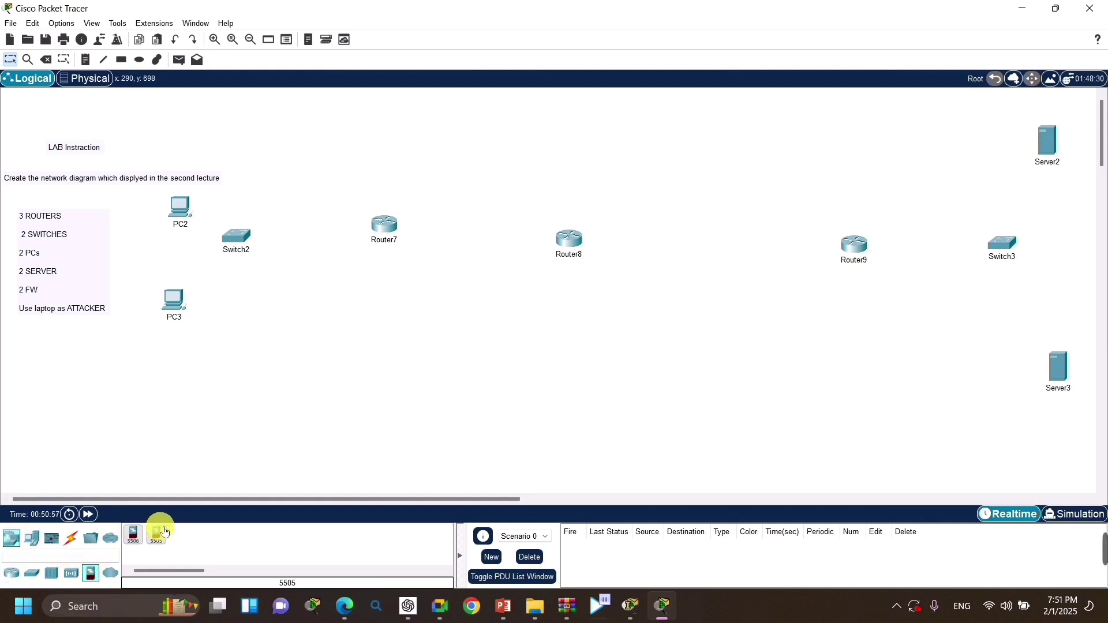
pyautogui.click(157, 535)
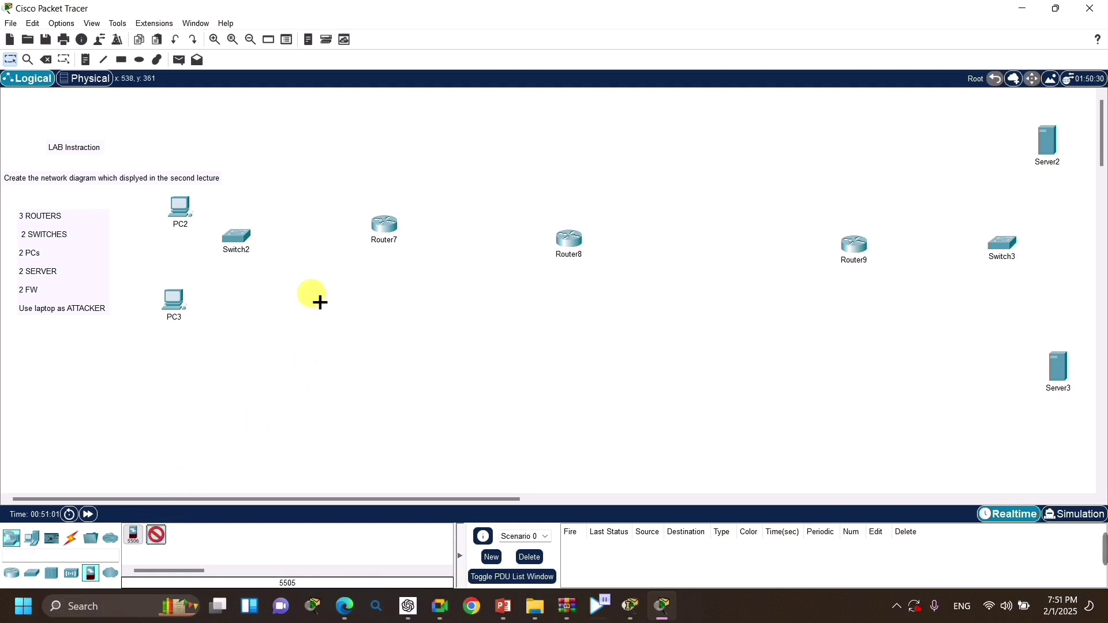
pyautogui.click(316, 240)
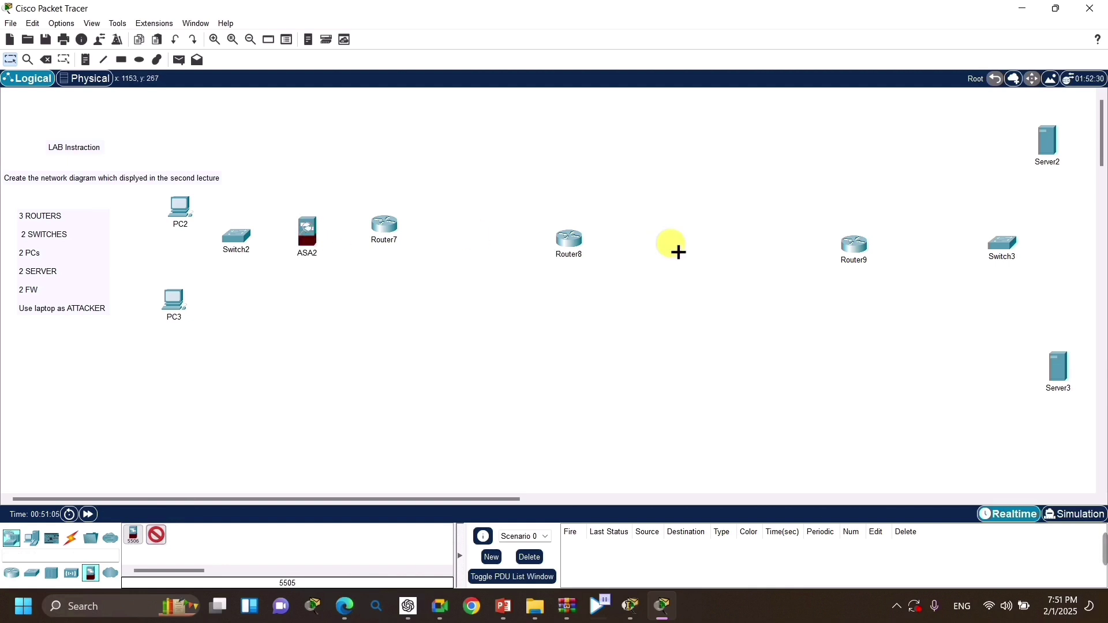
pyautogui.click(718, 249)
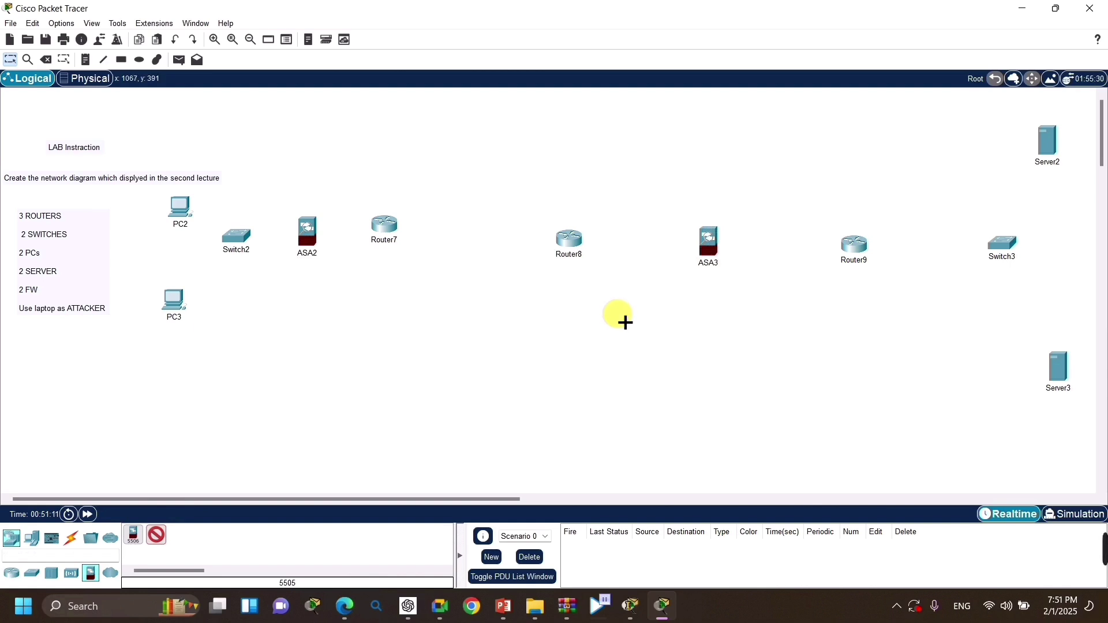
pyautogui.press('Escape')
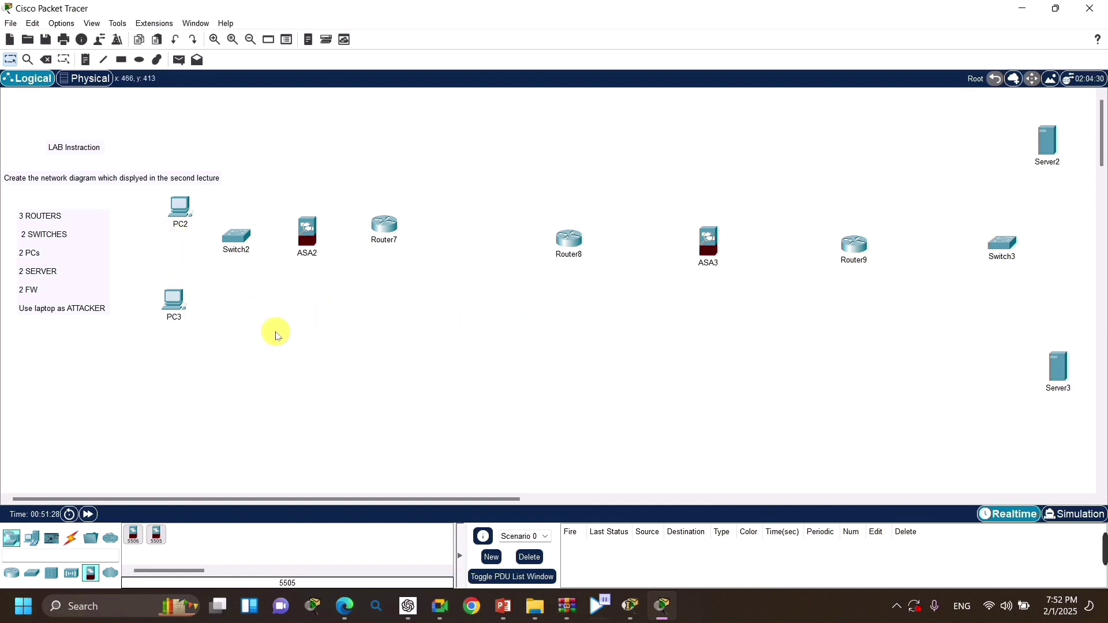
# - Rename the upper PC as PC1, the lower PC as PC2, and the switch beside them as SW1
pyautogui.click(185, 226)
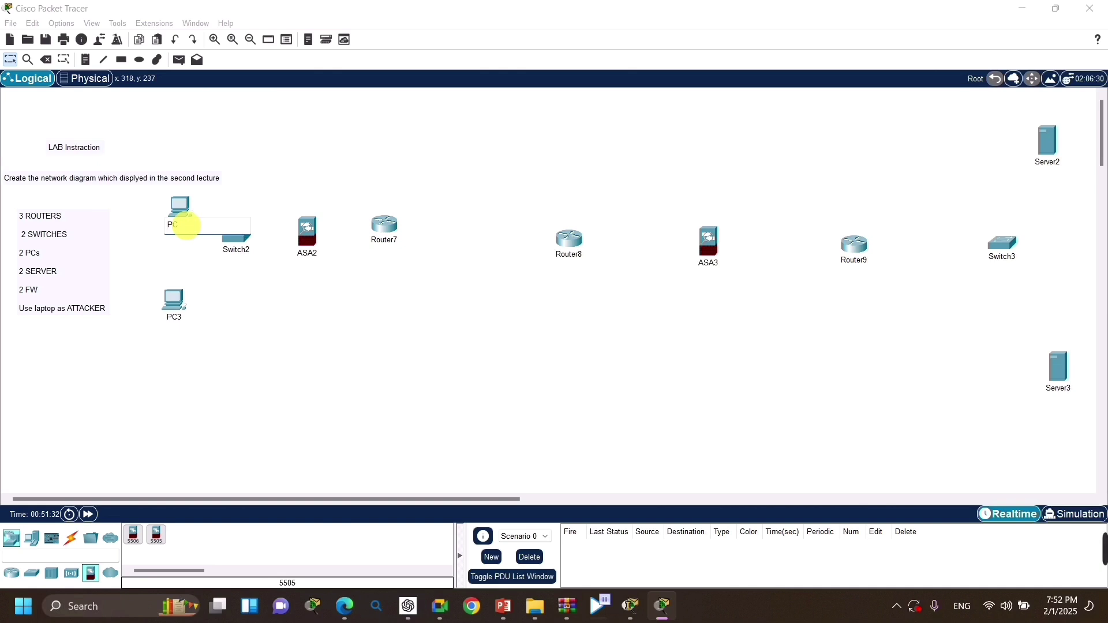
pyautogui.click(180, 315)
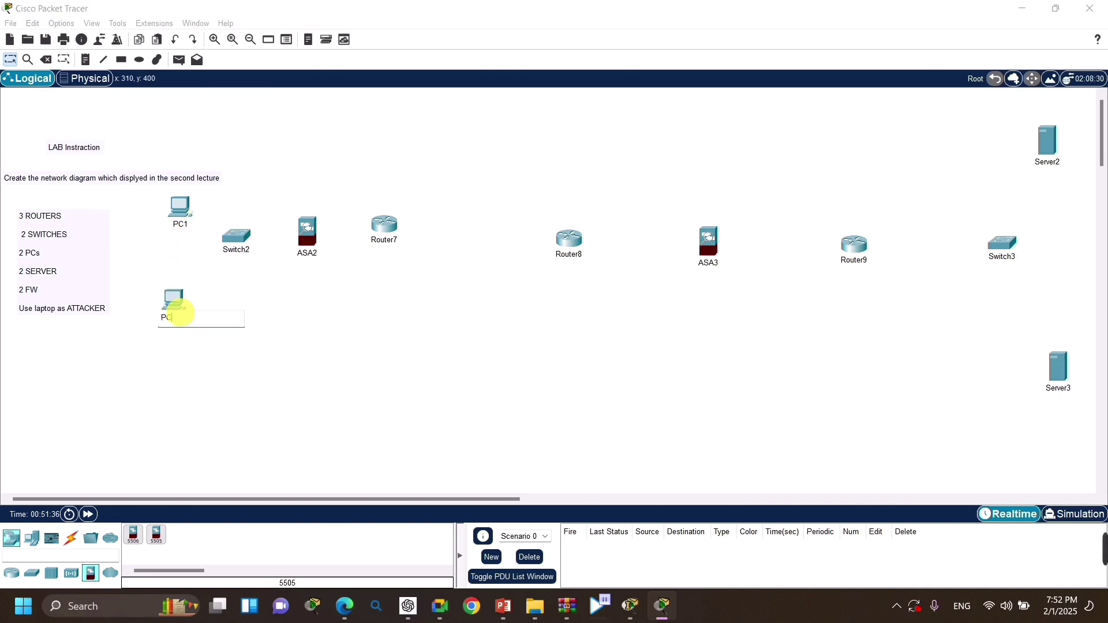
pyautogui.click(244, 249)
pyautogui.press('BackSpace')
pyautogui.write('SW1')
pyautogui.press('Return')
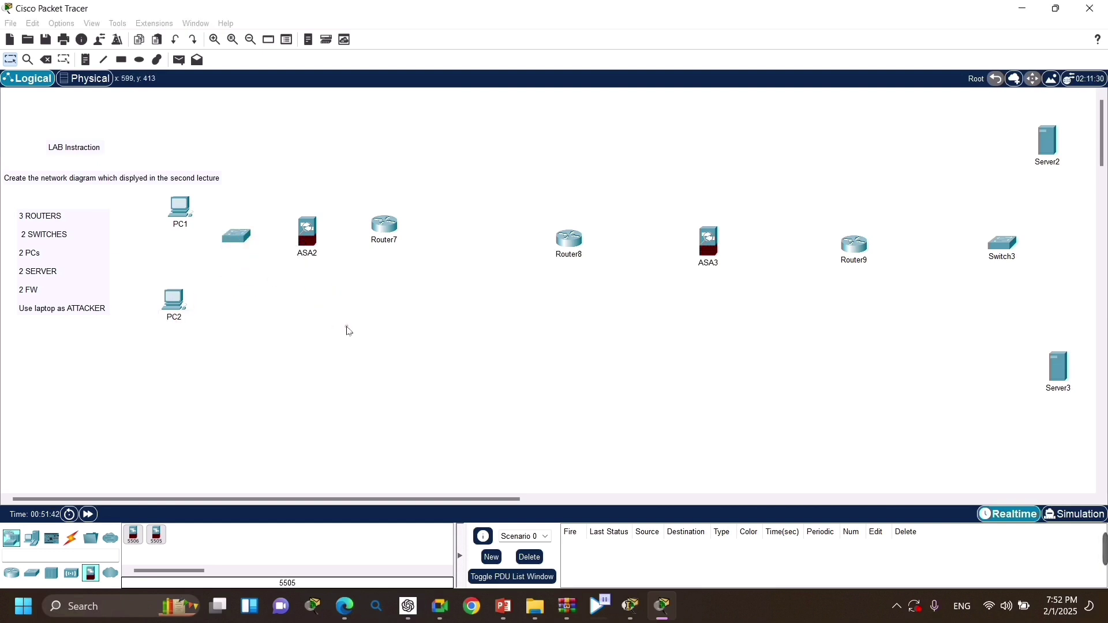
# - Rename the firewall beside SW1 as FW1 and Router7 as R1
pyautogui.click(309, 253)
pyautogui.press('BackSpace')
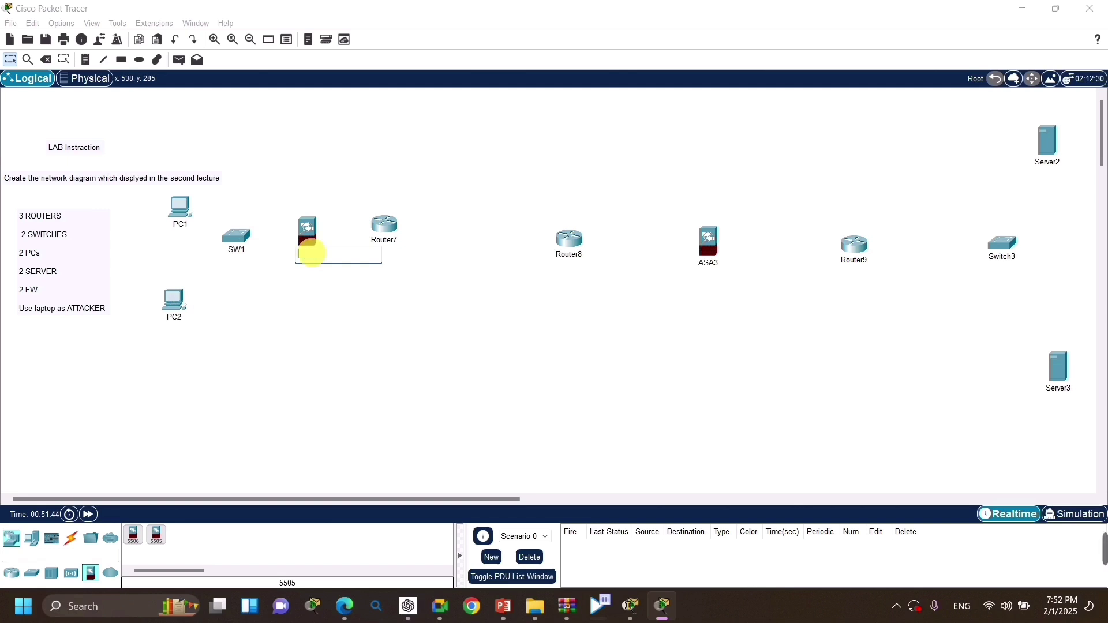
pyautogui.write('FW1')
pyautogui.click(340, 296)
pyautogui.click(383, 240)
pyautogui.doubleClick(383, 241)
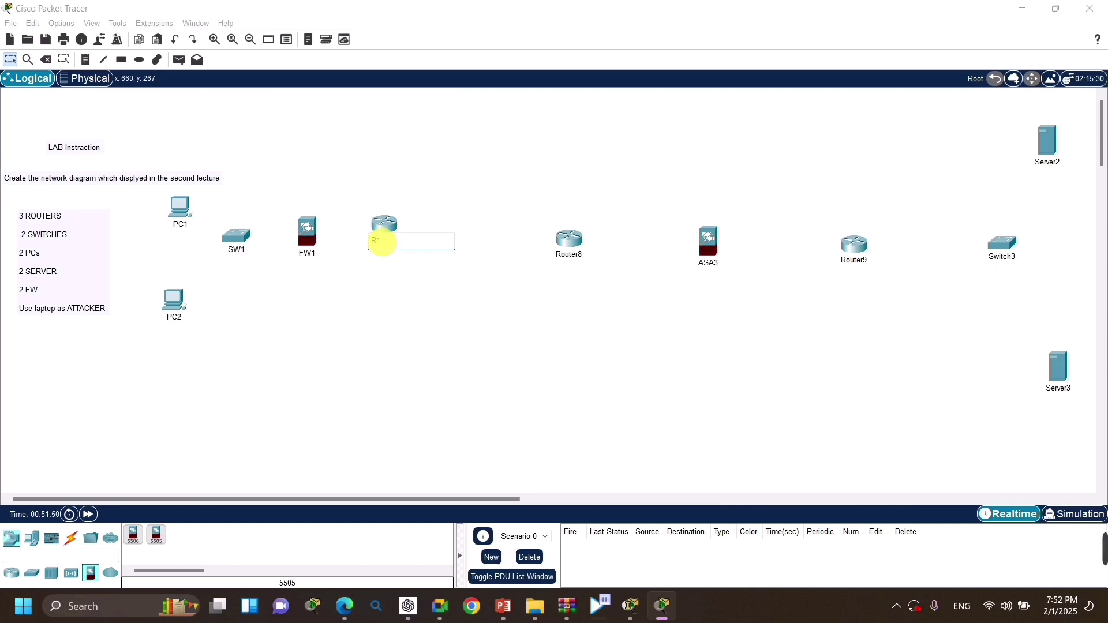
pyautogui.click(644, 232)
# - Rename the middle router as INTERNET and the firewall ASA3 as FW2
pyautogui.click(568, 254)
pyautogui.doubleClick(569, 255)
pyautogui.press('BackSpace')
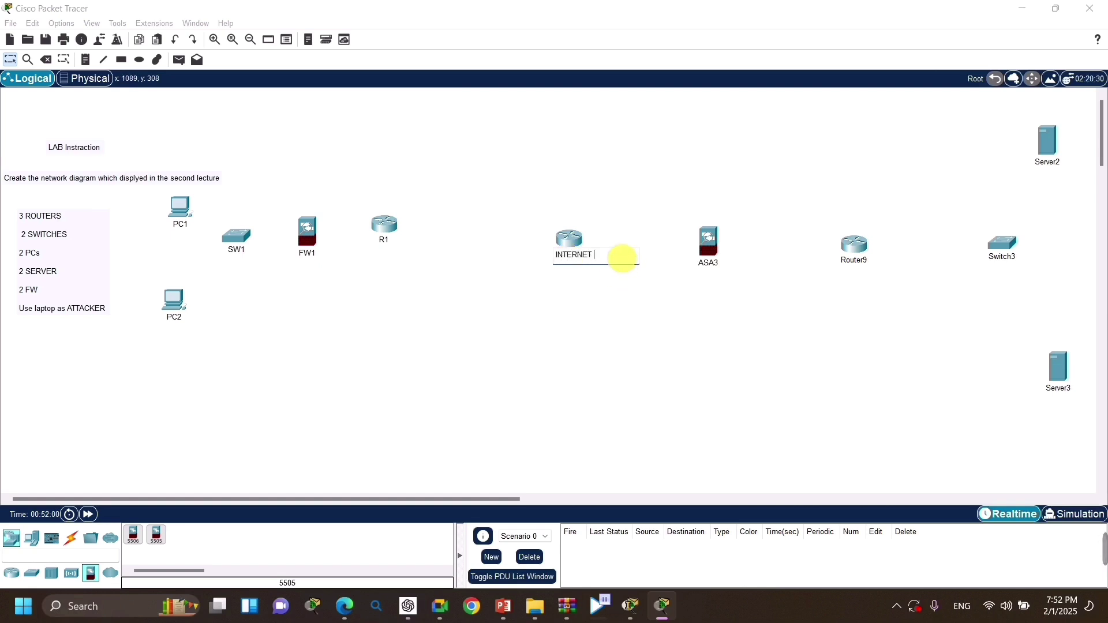
pyautogui.click(694, 281)
pyautogui.doubleClick(707, 263)
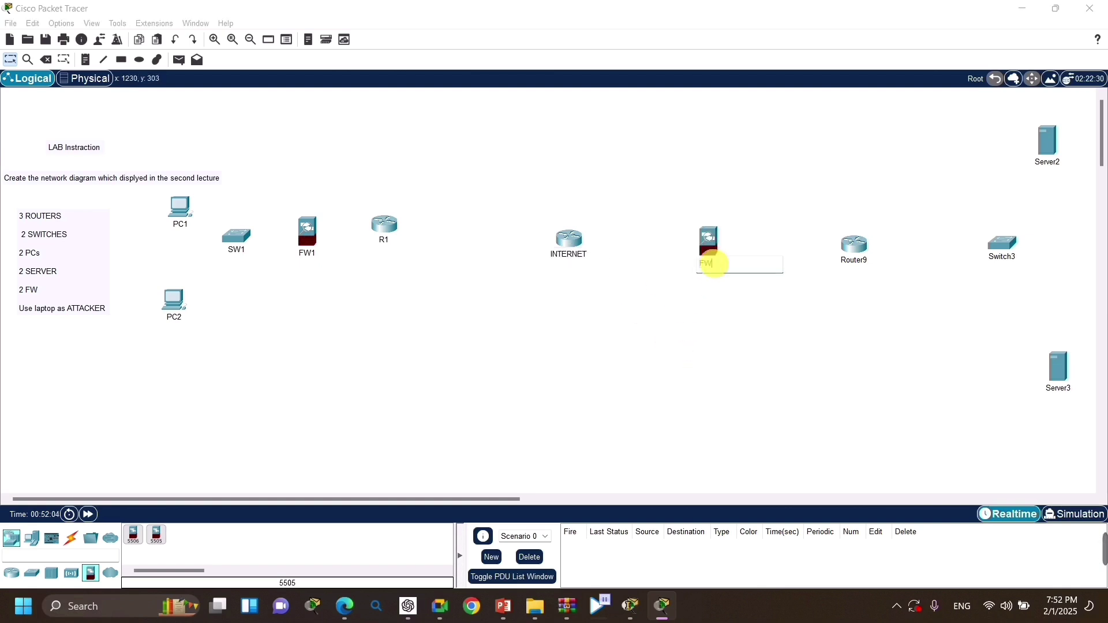
pyautogui.write('FW2')
pyautogui.click(860, 280)
# - Rename Router9 as R2 and Switch3 as SW2
pyautogui.doubleClick(854, 260)
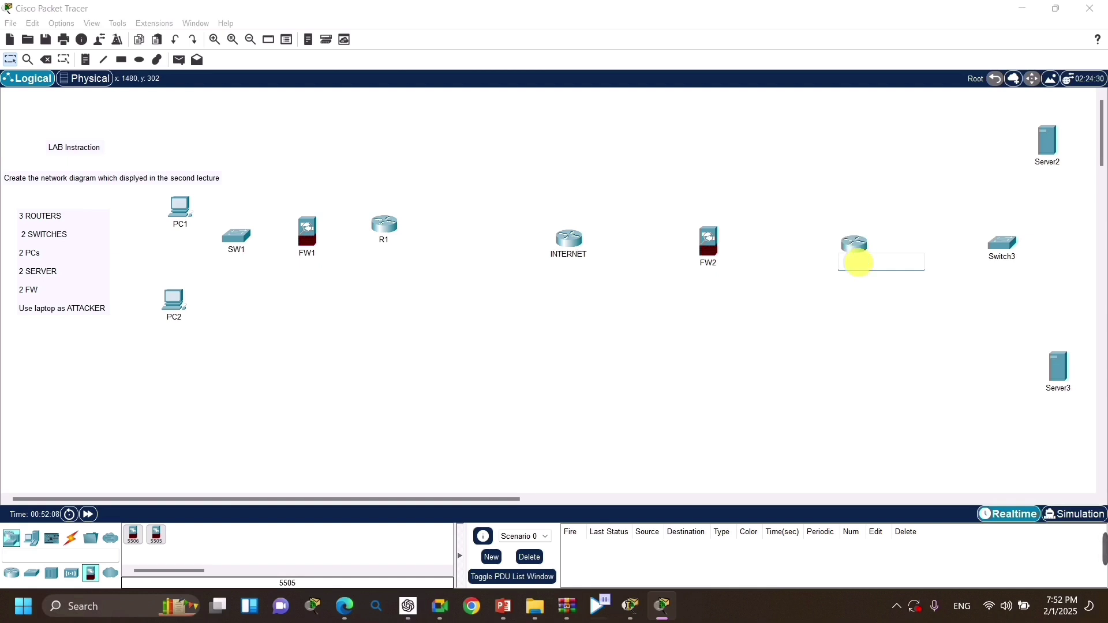
pyautogui.write('R2')
pyautogui.click(888, 284)
pyautogui.doubleClick(1001, 257)
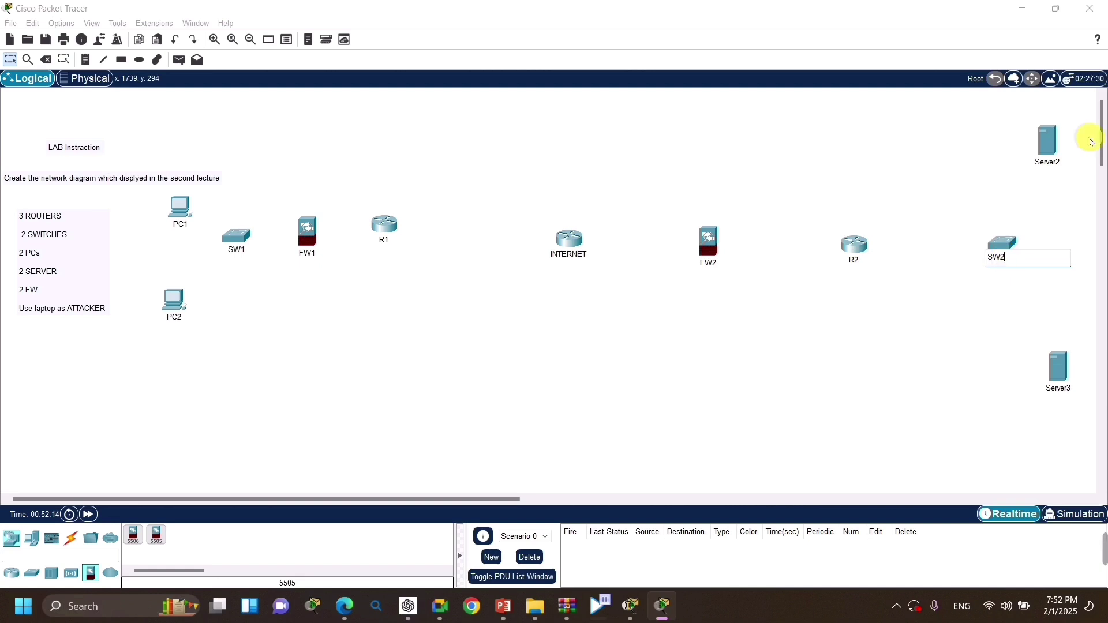
# - Rename the upper server as SERVER 1 and the lower server as SERVER2
pyautogui.doubleClick(1055, 166)
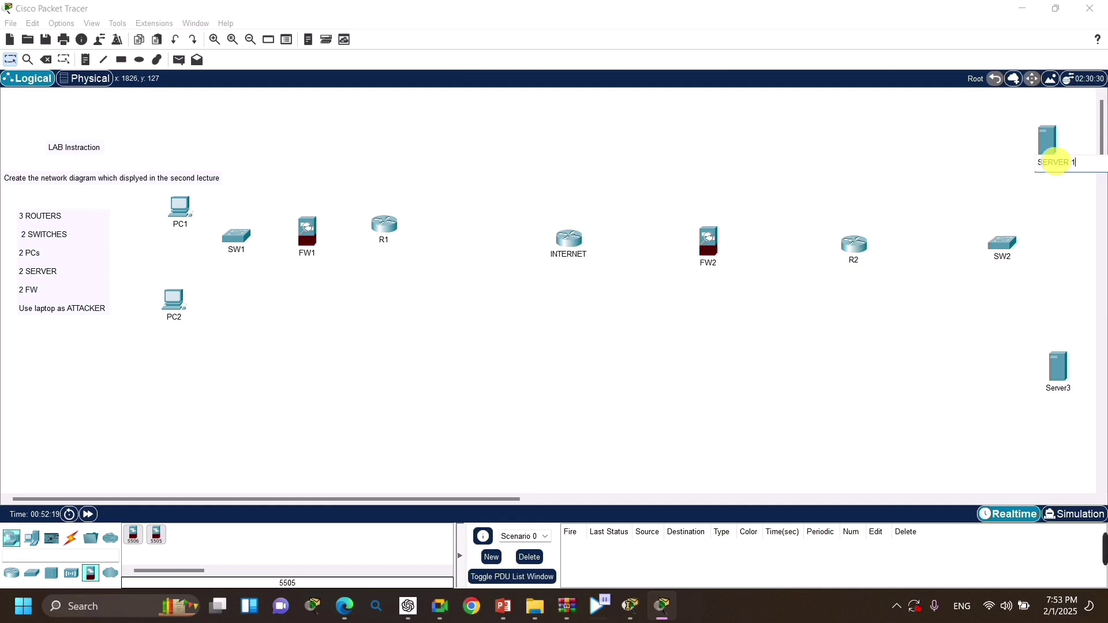
pyautogui.doubleClick(1060, 388)
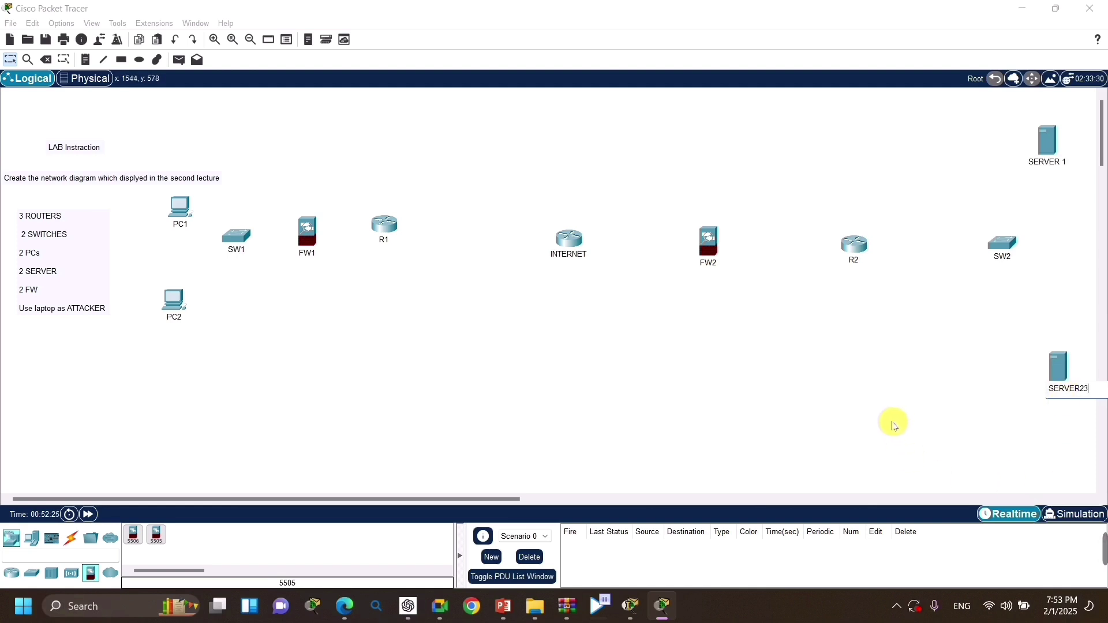
pyautogui.press('BackSpace')
pyautogui.click(799, 379)
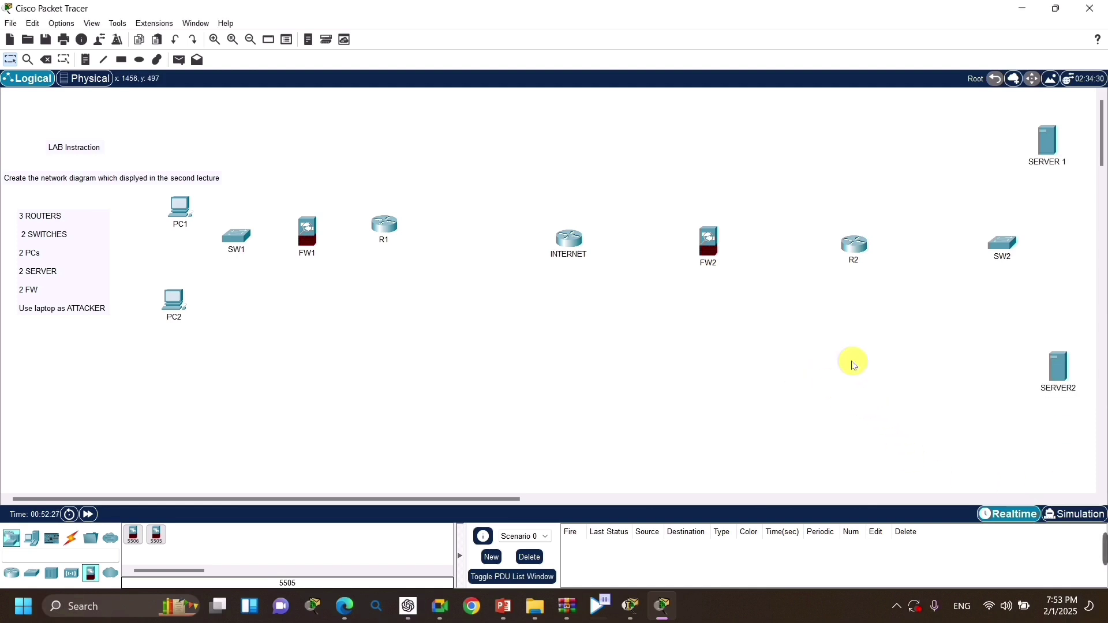
# - Reposition R1, INTERNET and FW2 slightly so the devices form a straighter row
pyautogui.moveTo(387, 231); pyautogui.dragTo(413, 248)
pyautogui.moveTo(574, 254); pyautogui.dragTo(562, 252)
pyautogui.moveTo(694, 269); pyautogui.dragTo(680, 267)
pyautogui.click(828, 281)
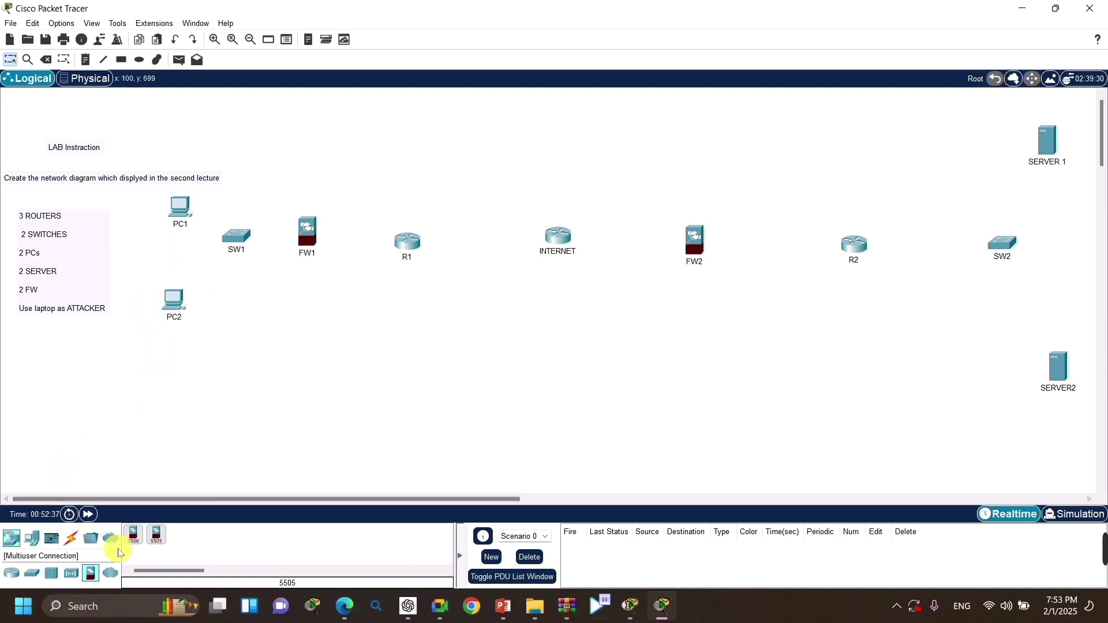
# - Add a Laptop-PT well below the INTERNET router and name it ATTACKER
pyautogui.click(32, 538)
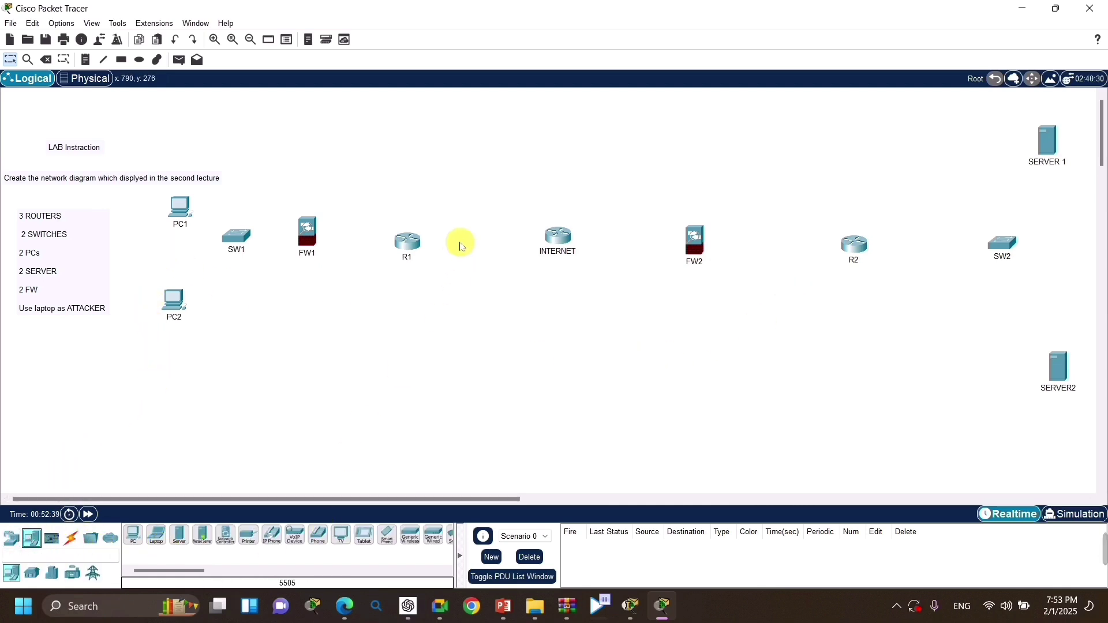
pyautogui.click(156, 535)
pyautogui.click(566, 455)
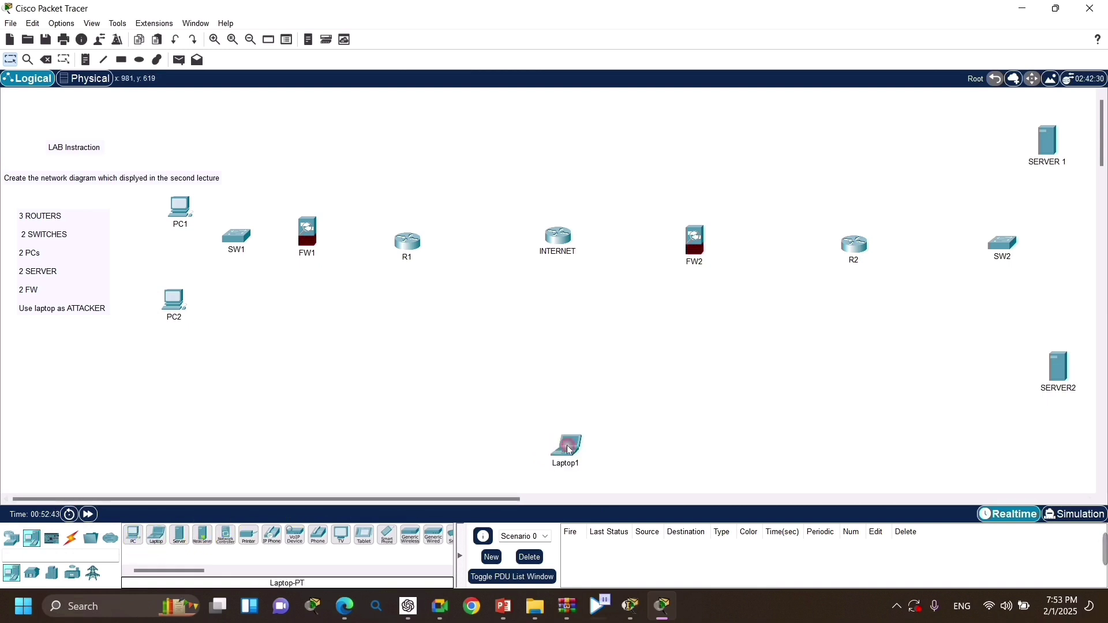
pyautogui.click(568, 463)
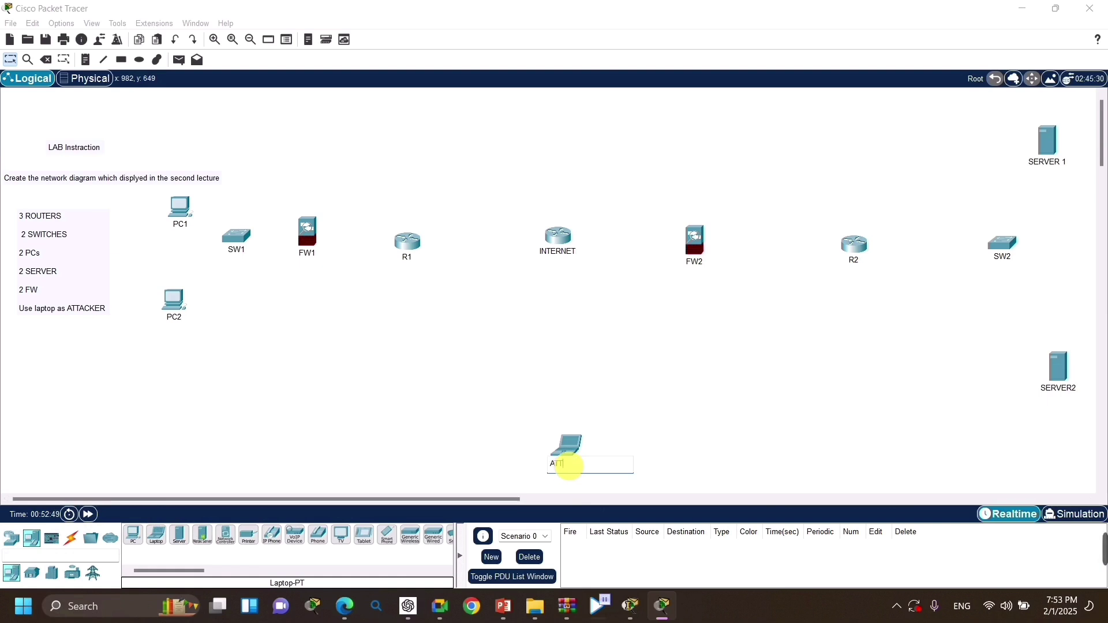
pyautogui.write('ATTACKER')
pyautogui.click(527, 421)
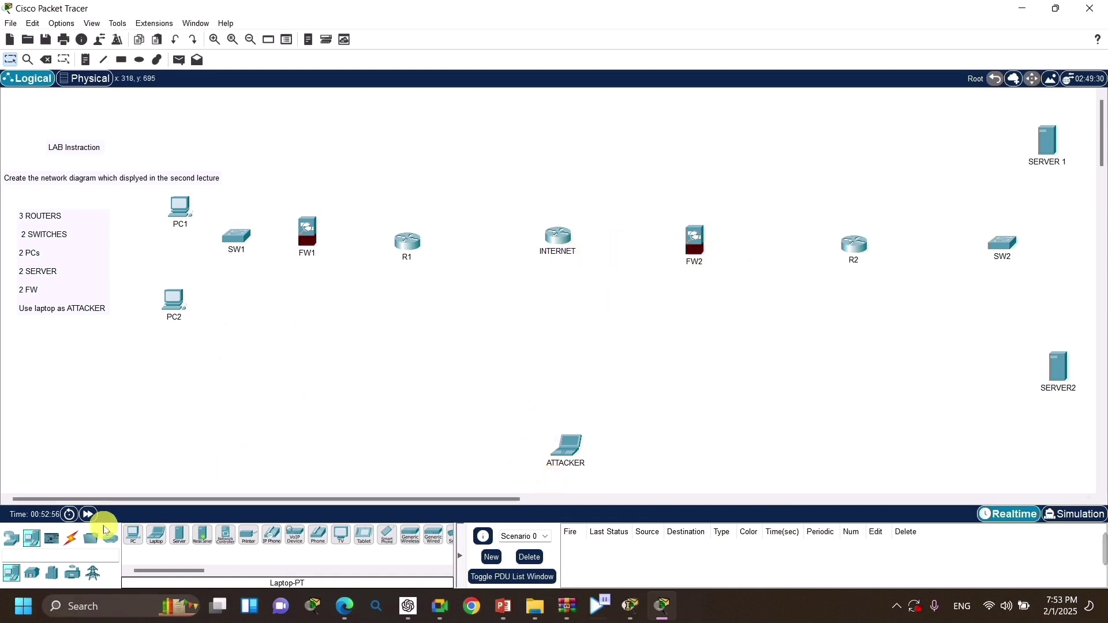
# - Connect PC1 and PC2 to SW1 using the automatically chosen connection type
pyautogui.click(72, 541)
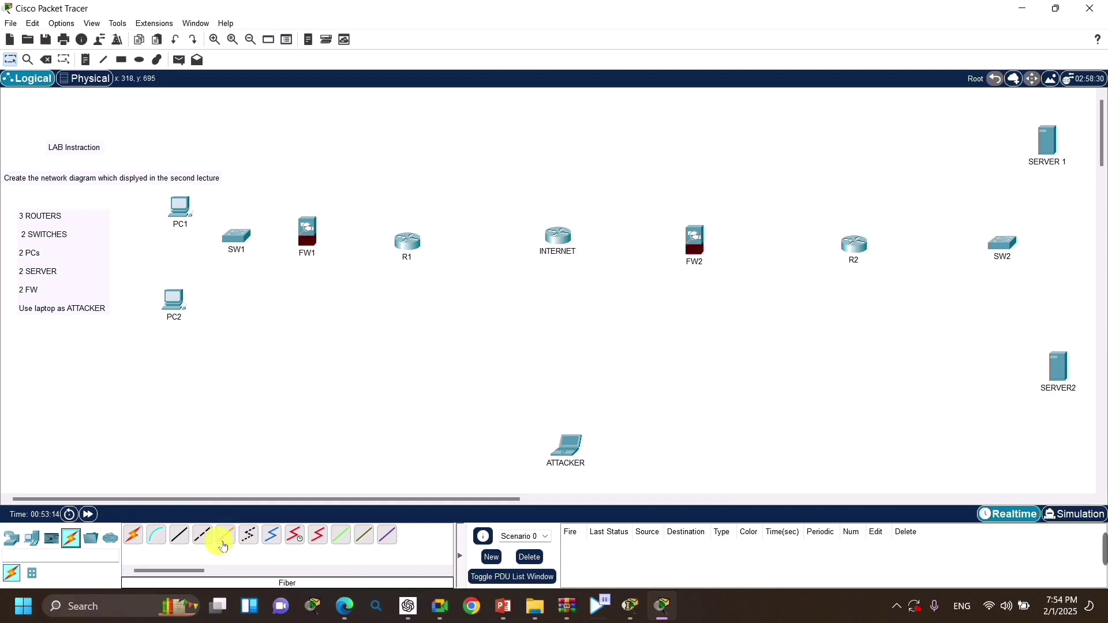
pyautogui.click(139, 539)
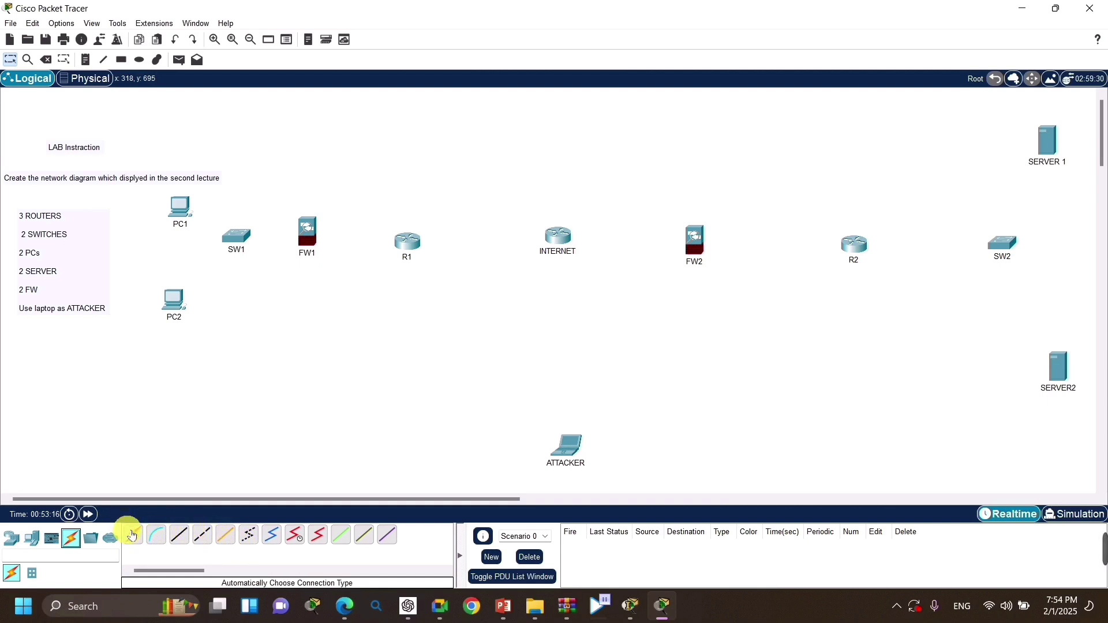
pyautogui.click(143, 536)
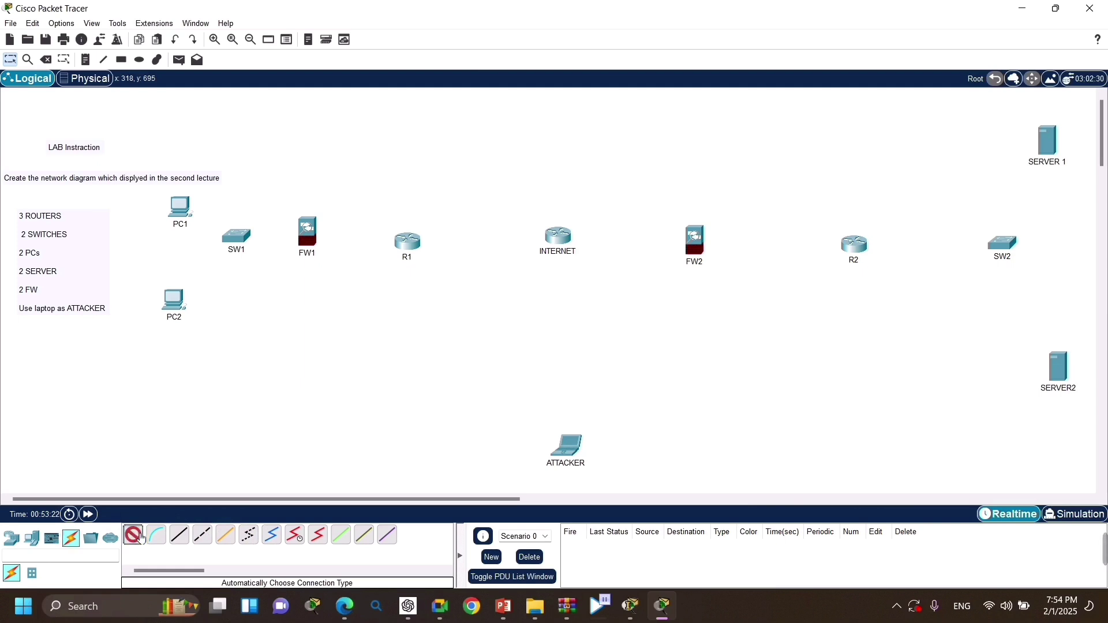
pyautogui.click(180, 208)
pyautogui.click(230, 236)
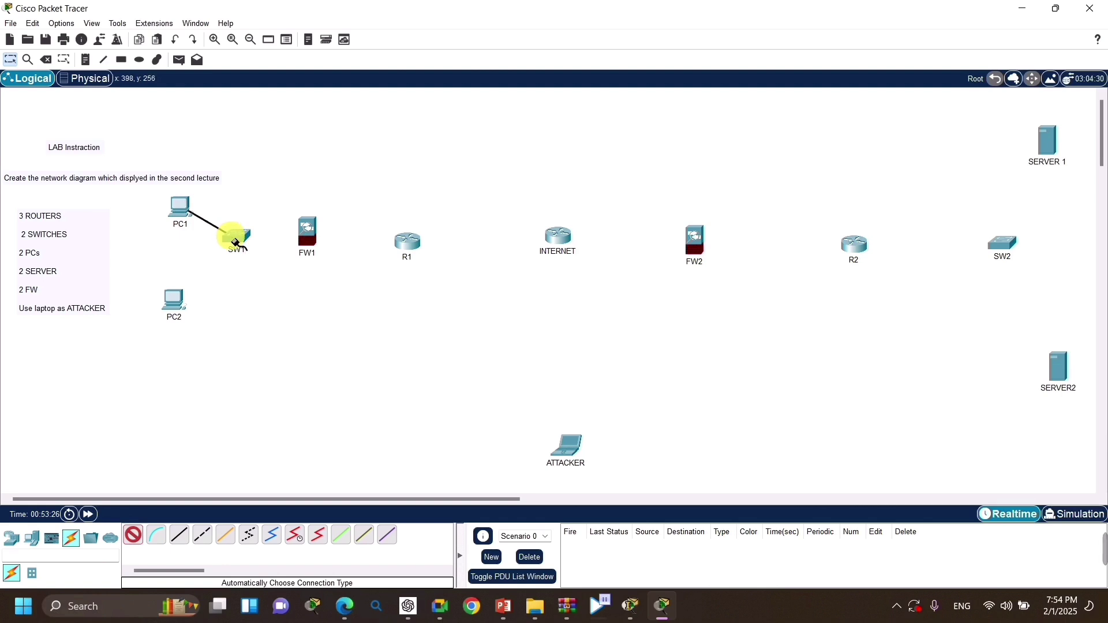
pyautogui.click(180, 300)
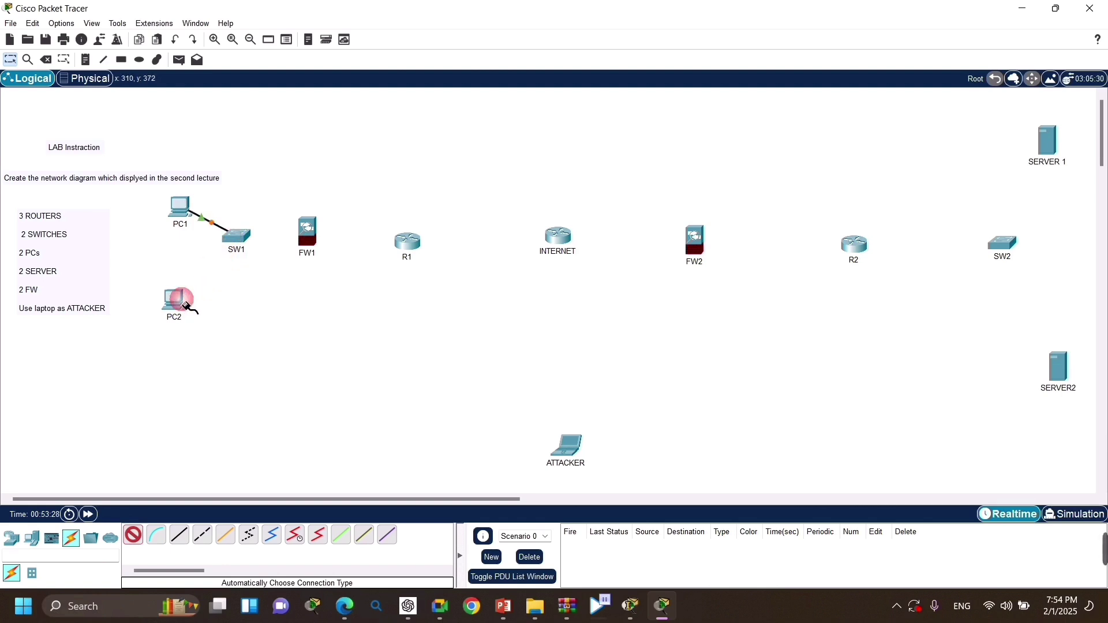
pyautogui.click(243, 236)
# - Link SW1 to FW1, FW1 to R1, and R1 to the INTERNET router with automatic connections
pyautogui.click(237, 236)
pyautogui.click(306, 238)
pyautogui.click(307, 241)
pyautogui.click(404, 243)
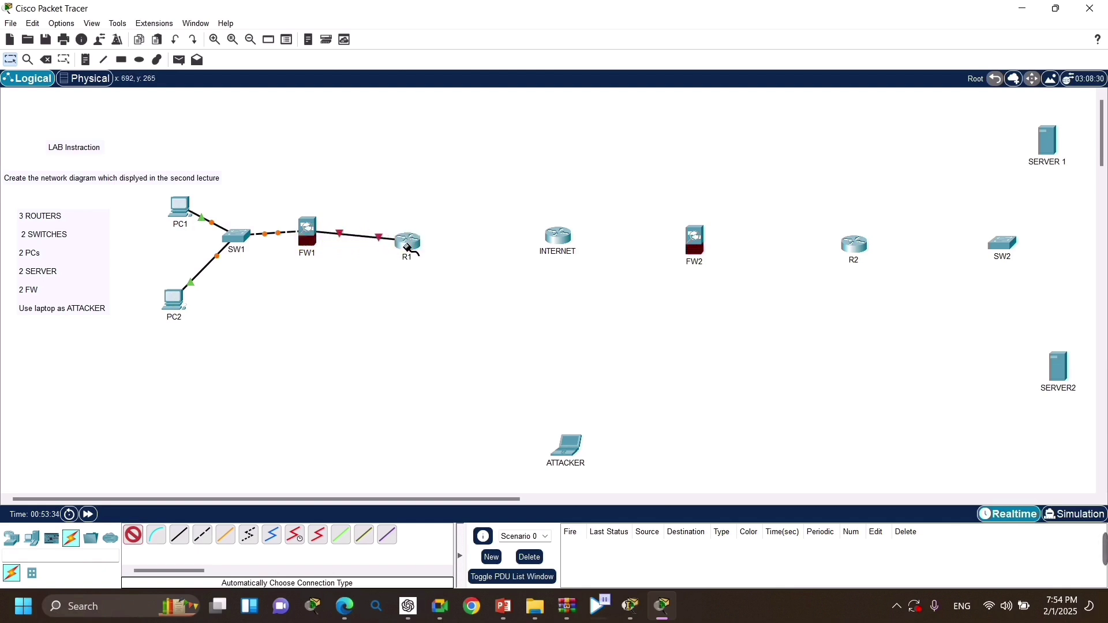
pyautogui.click(409, 243)
pyautogui.click(555, 238)
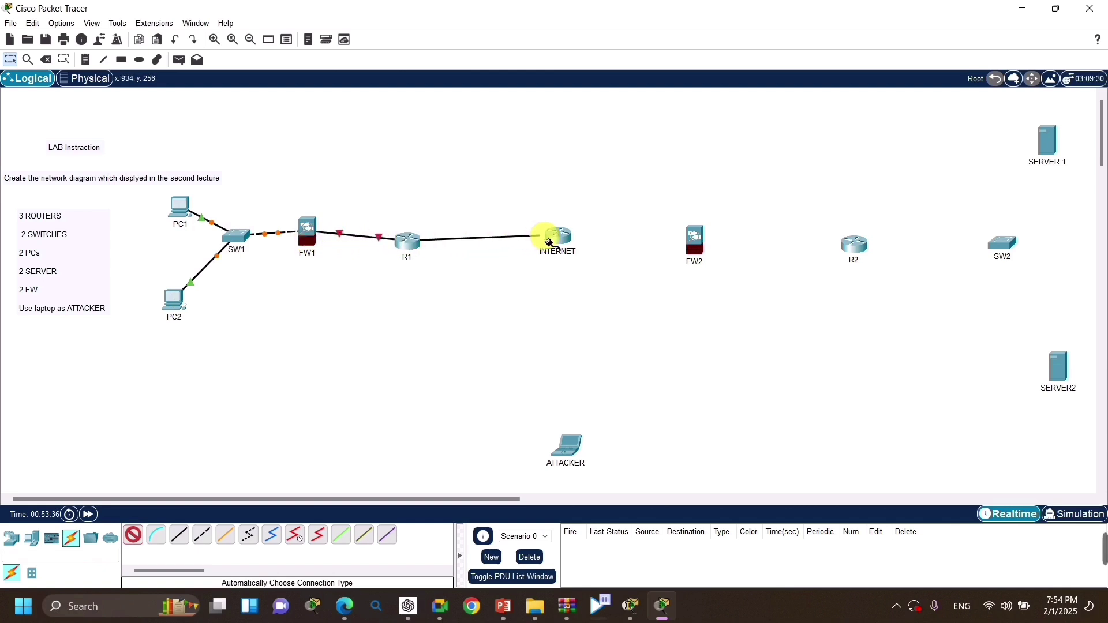
# - Link the INTERNET router to FW2 and FW2 to R2 with automatic connections
pyautogui.click(558, 238)
pyautogui.click(693, 253)
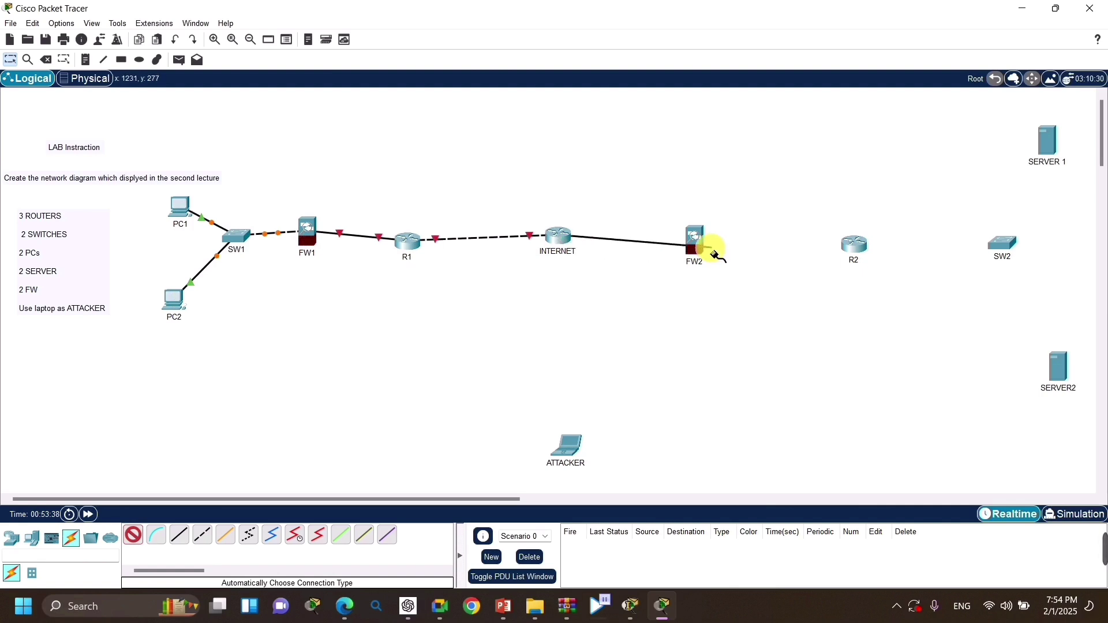
pyautogui.click(702, 242)
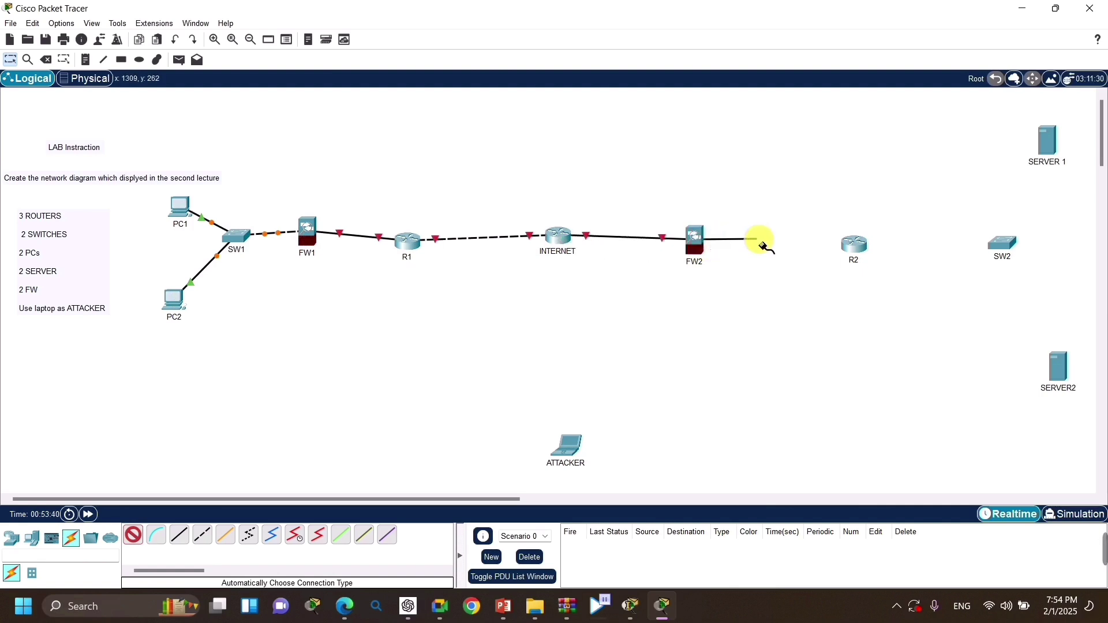
pyautogui.click(850, 247)
# - Link R2 to SW2 and connect SW2 to SERVER 1 and SERVER2 with automatic connections
pyautogui.click(853, 246)
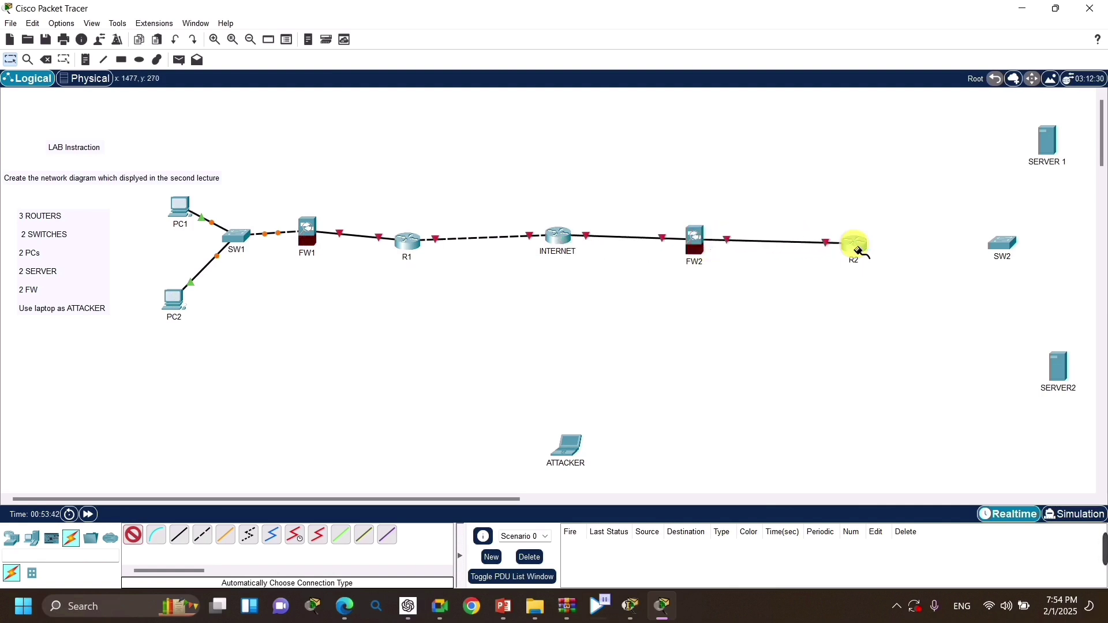
pyautogui.click(994, 252)
pyautogui.click(1002, 245)
pyautogui.click(1041, 169)
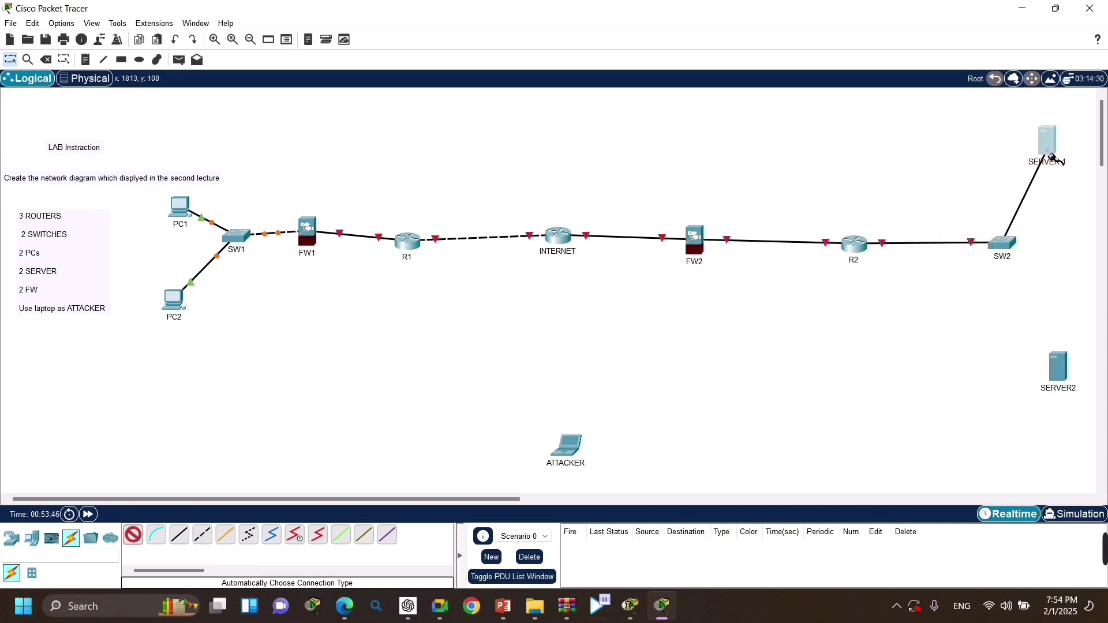
pyautogui.click(1012, 246)
pyautogui.click(1058, 368)
# - Connect the INTERNET router to the ATTACKER laptop with a Copper Cross-Over cable and align the laptop directly beneath the router
pyautogui.click(202, 535)
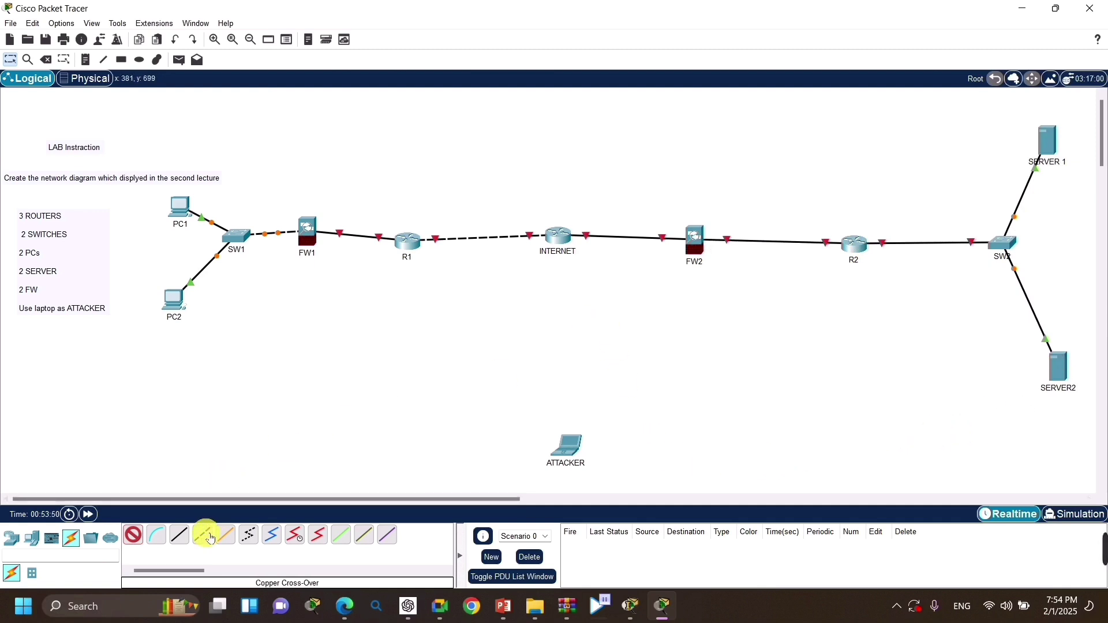
pyautogui.click(558, 237)
pyautogui.click(573, 275)
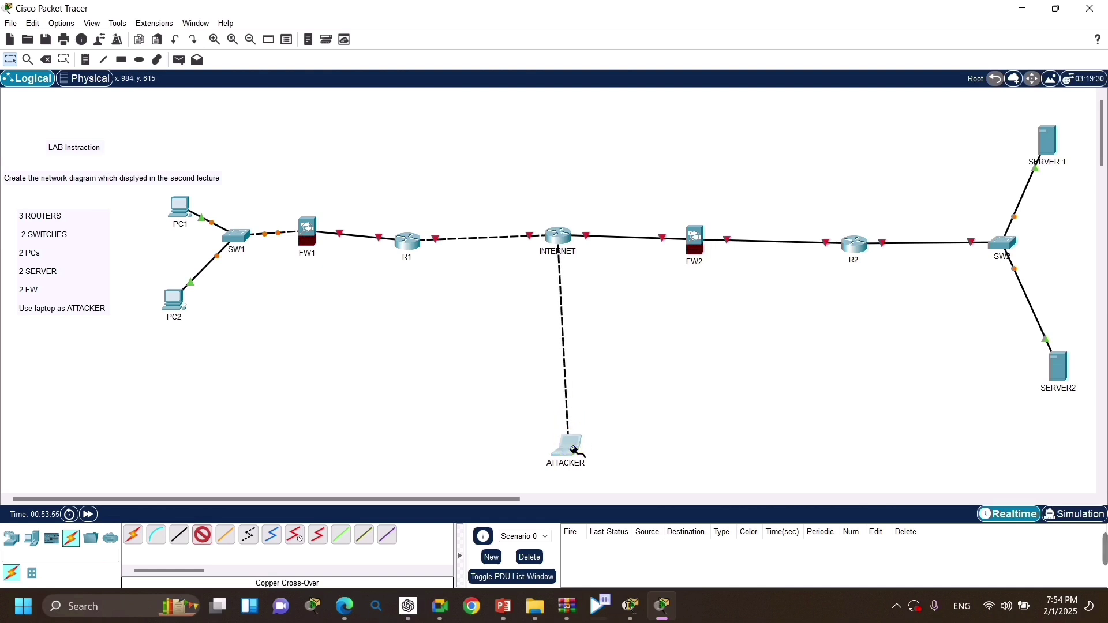
pyautogui.click(577, 440)
pyautogui.click(596, 493)
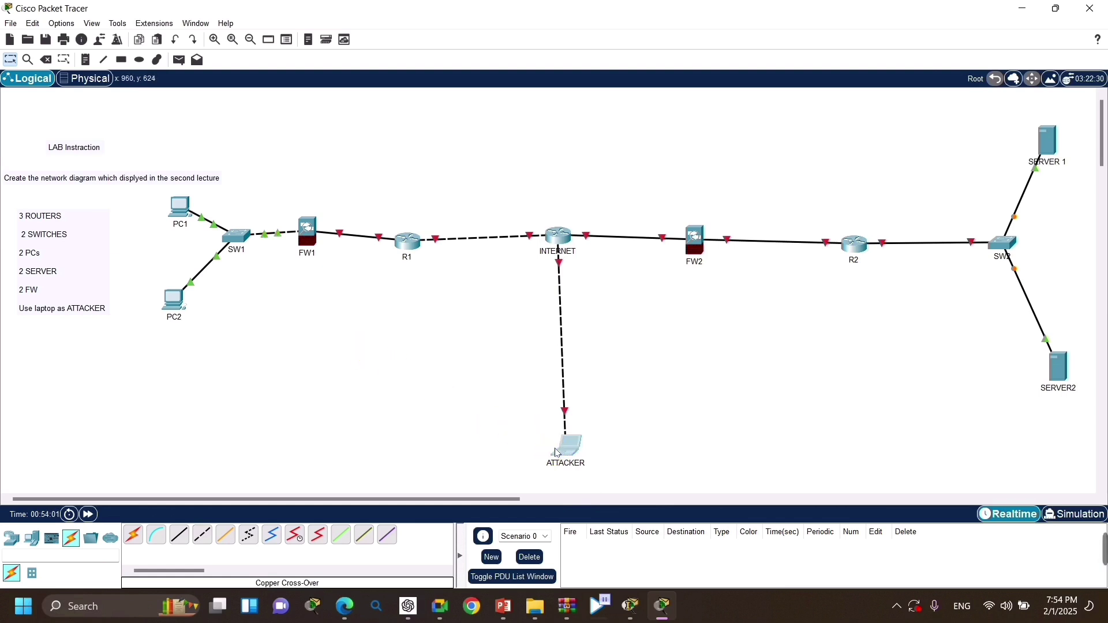
pyautogui.moveTo(558, 453); pyautogui.dragTo(545, 444)
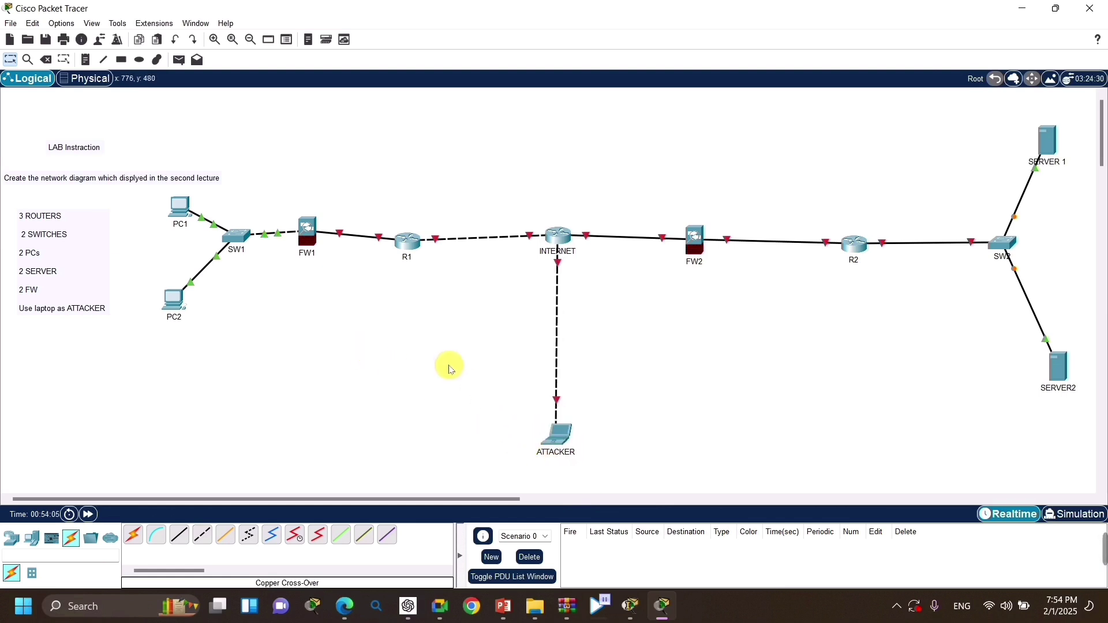
# - Switch to the PowerPoint slide show to check the reference network diagram on the Firewalls slide
pyautogui.hotkey('alt', 'Tab')
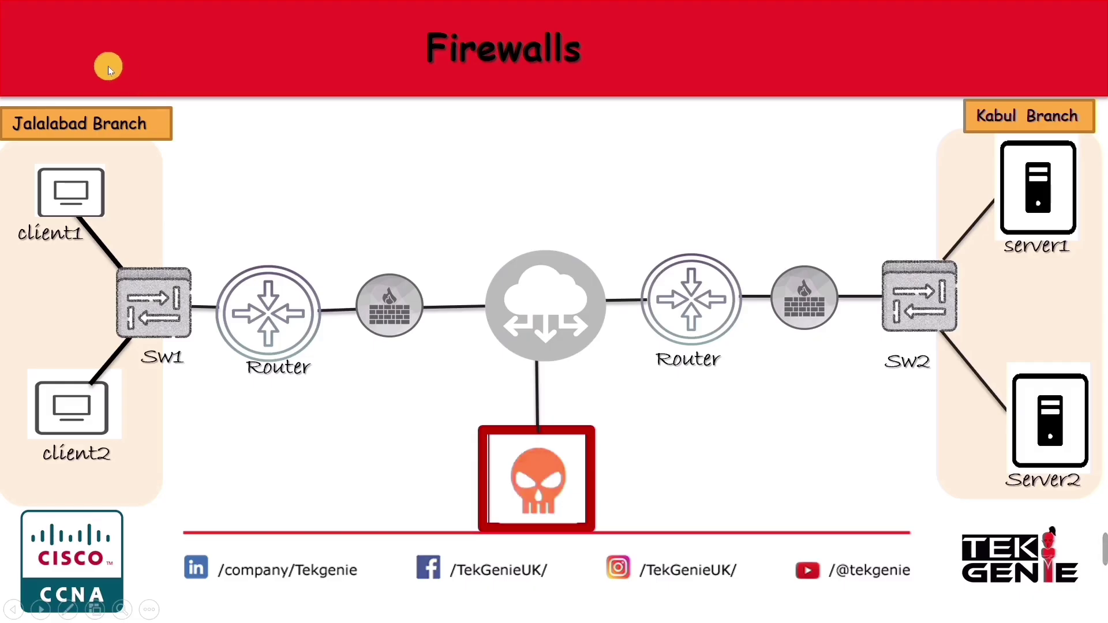